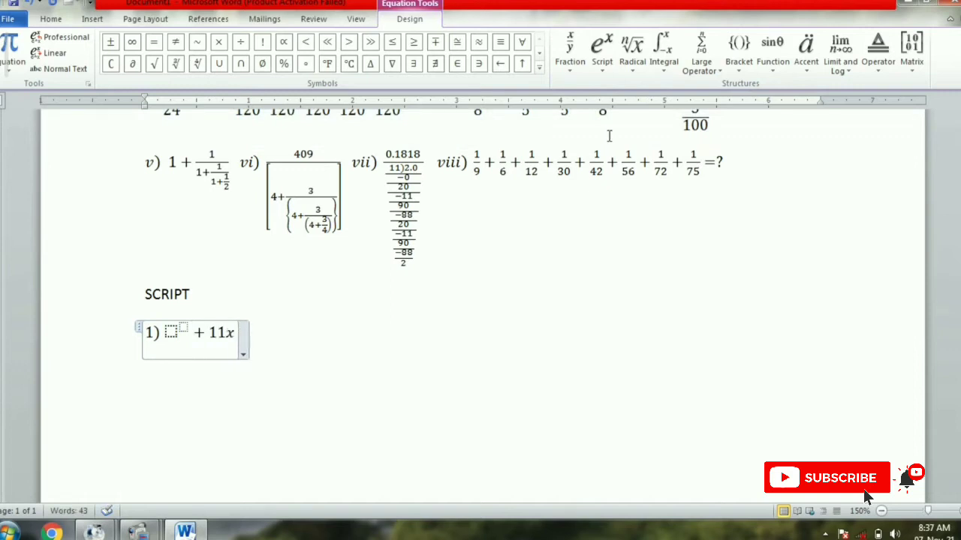
Step: Type '11x + 30' after the empty superscript template in item 1
text(+ 30)
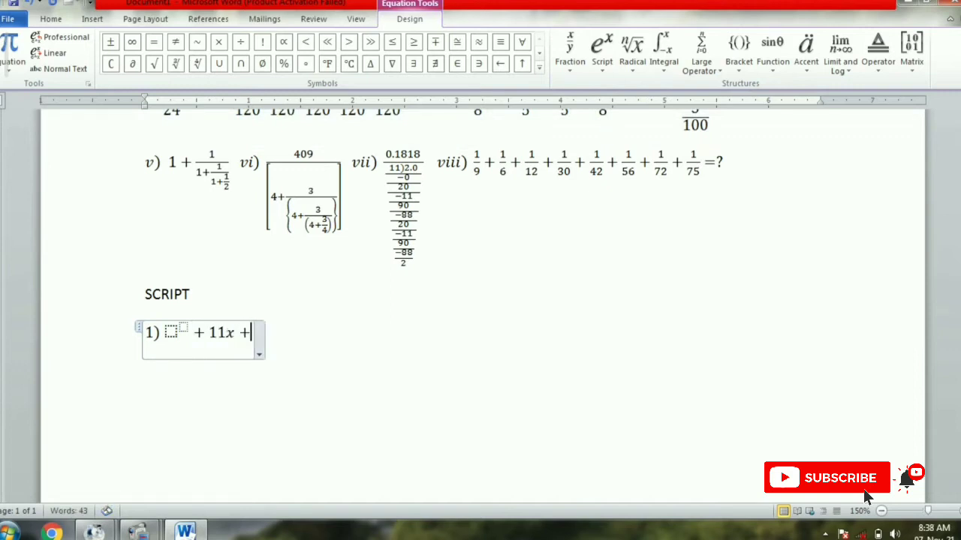
Step: Fill item 1's superscript as x² and add the label 2) at the end
click(171, 331)
text(x)
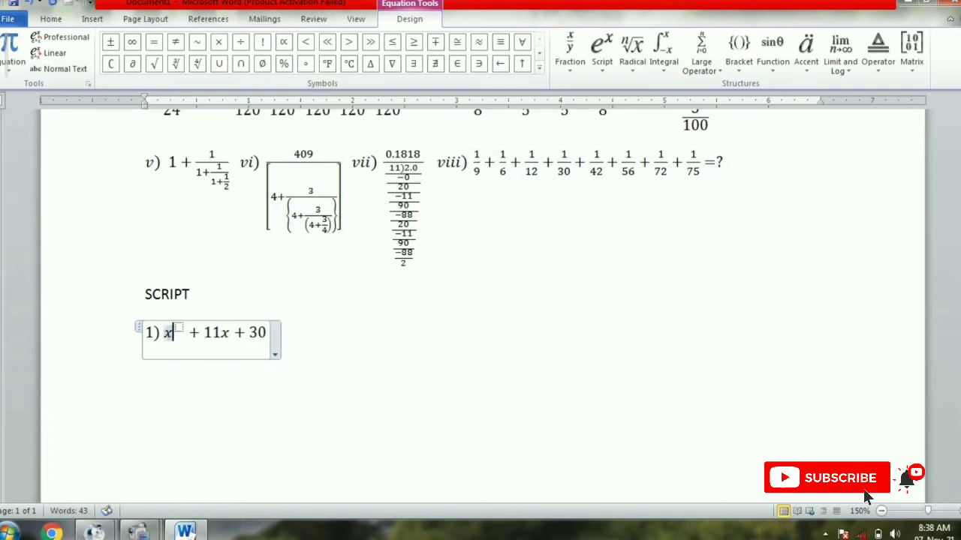
click(180, 325)
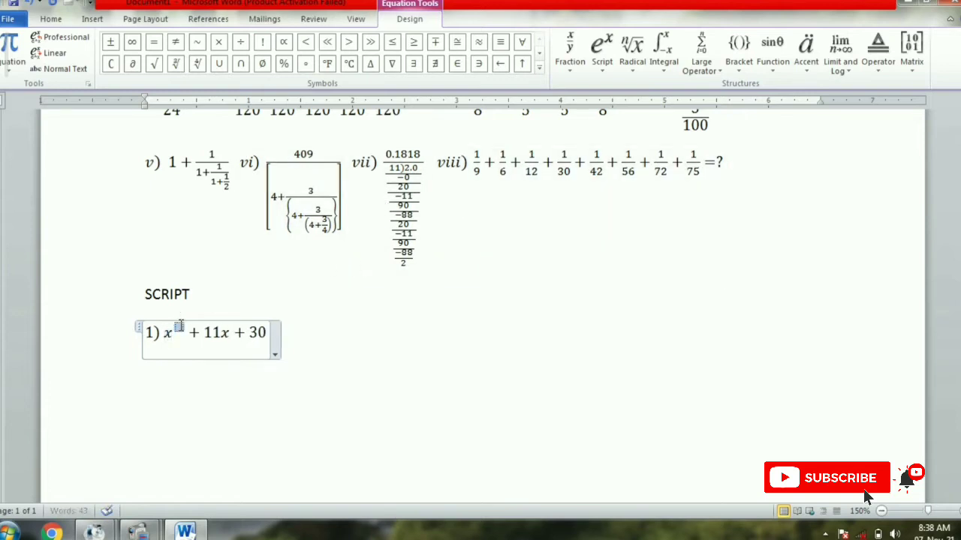
text(2)
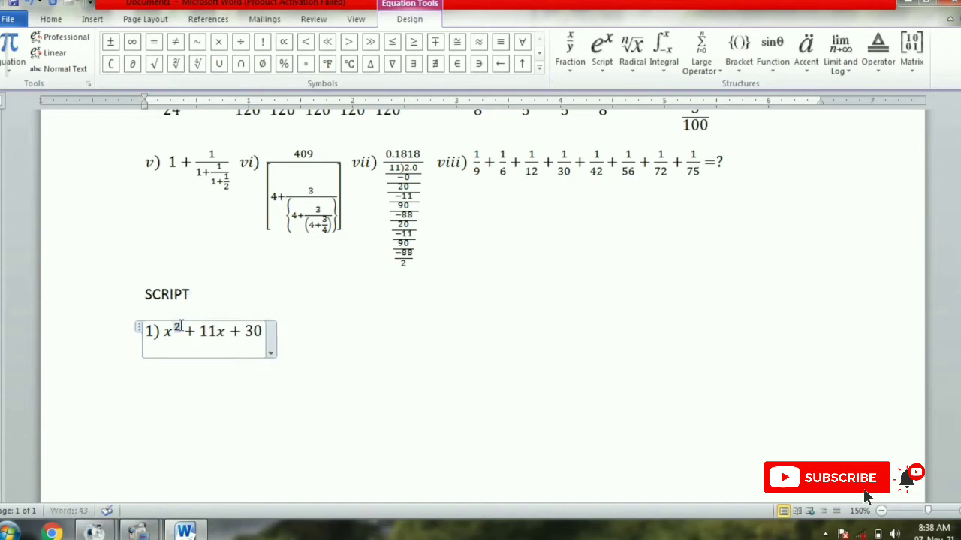
click(265, 333)
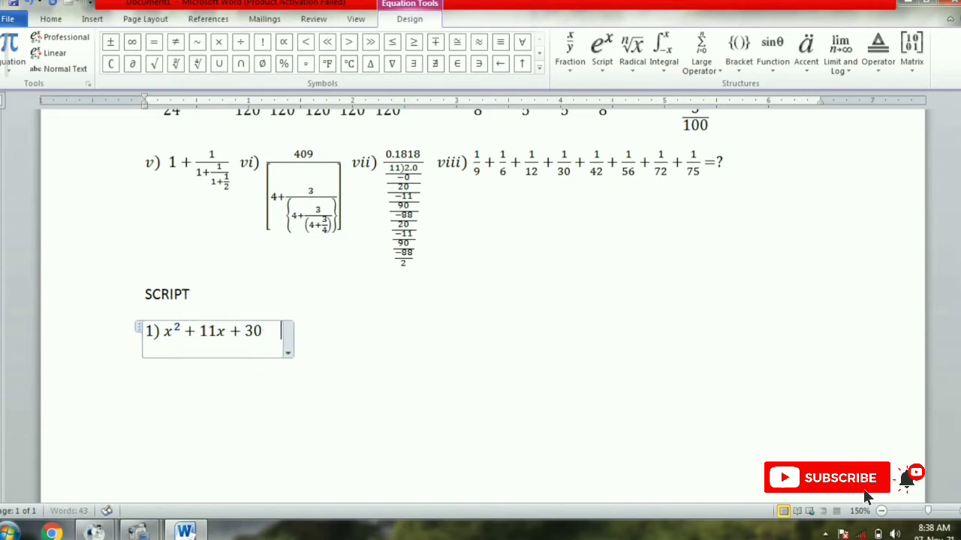
text(2))
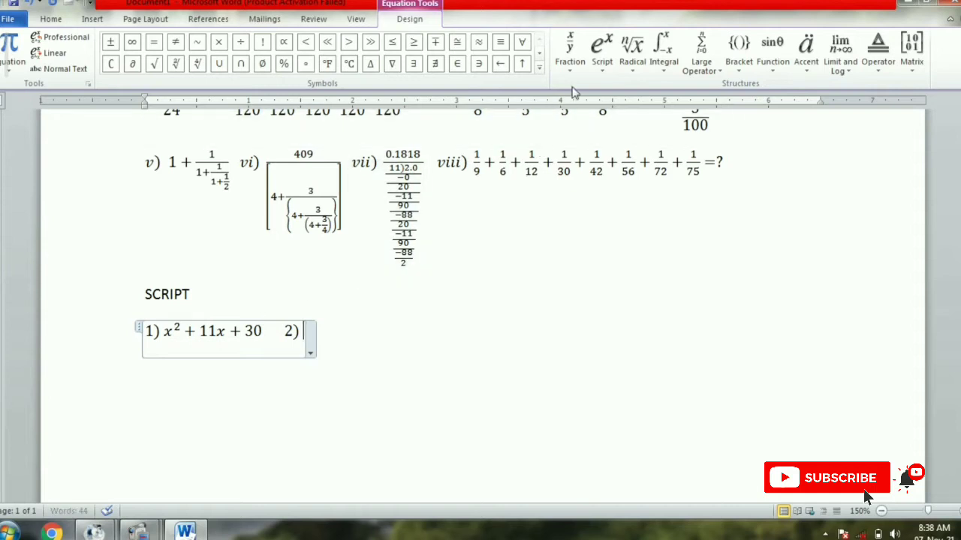
Step: Build item 2's layout: superscript, plus, stacked fraction with a superscript denominator, then + 2x
click(602, 52)
click(613, 129)
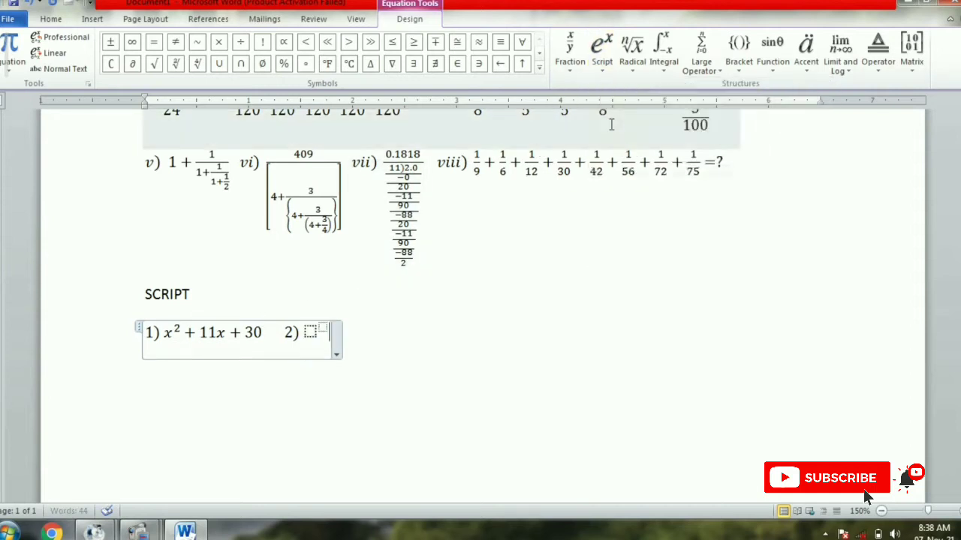
text(+)
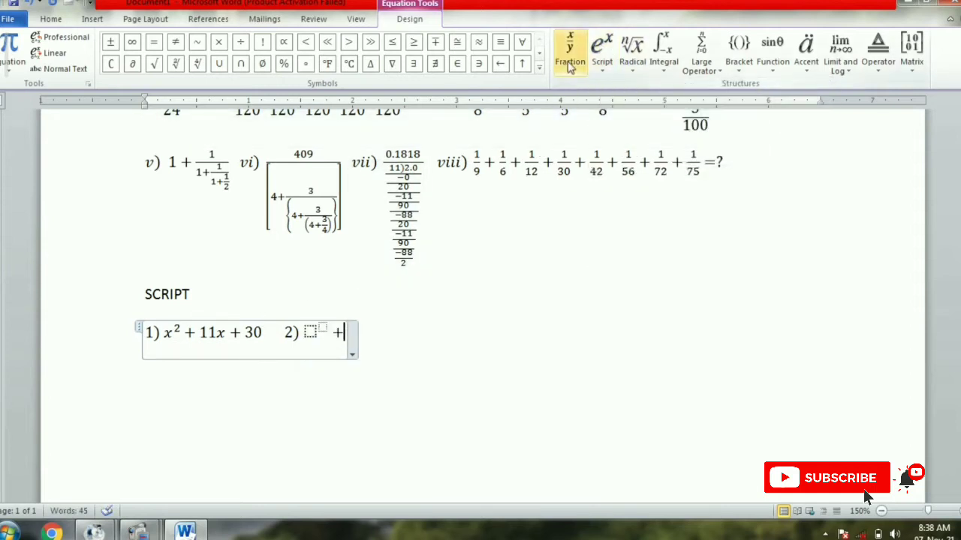
click(570, 60)
click(583, 129)
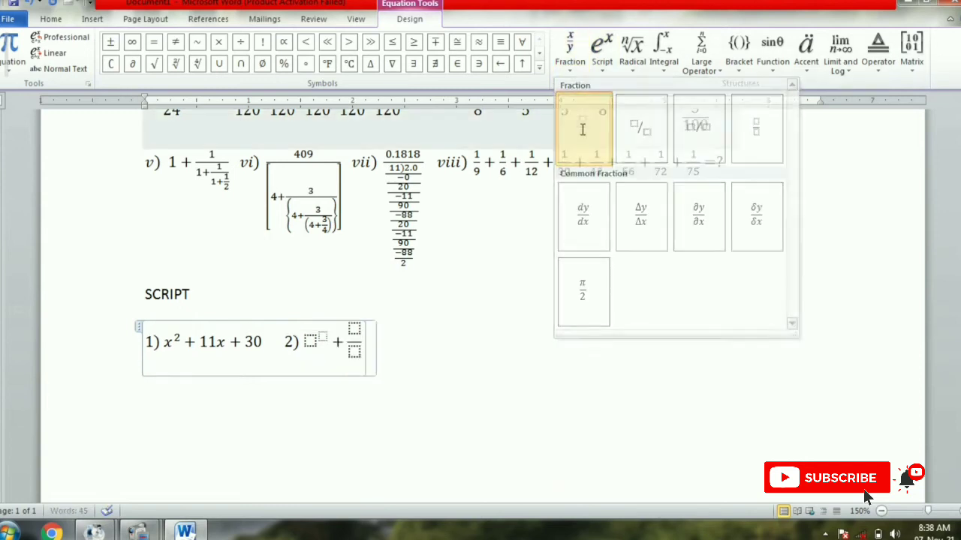
text(+ 2)
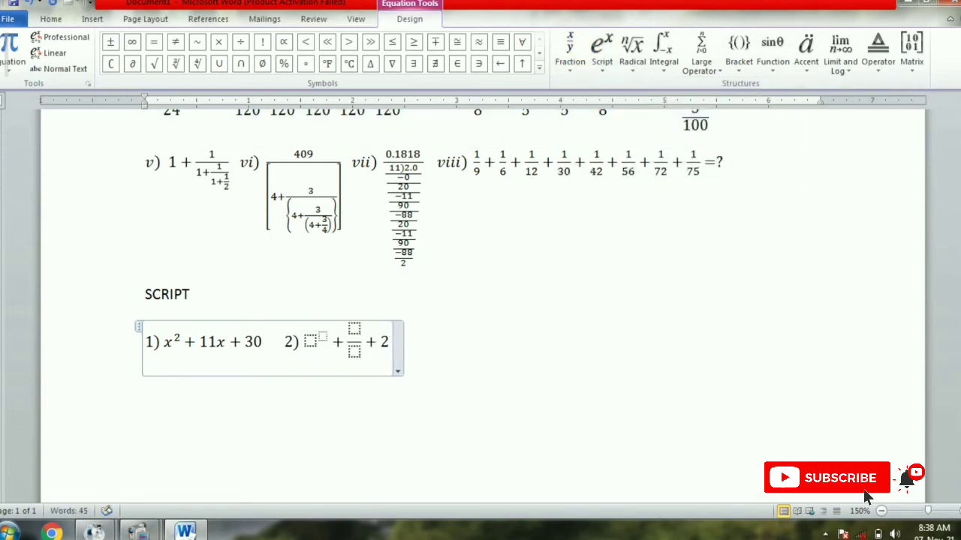
text(x)
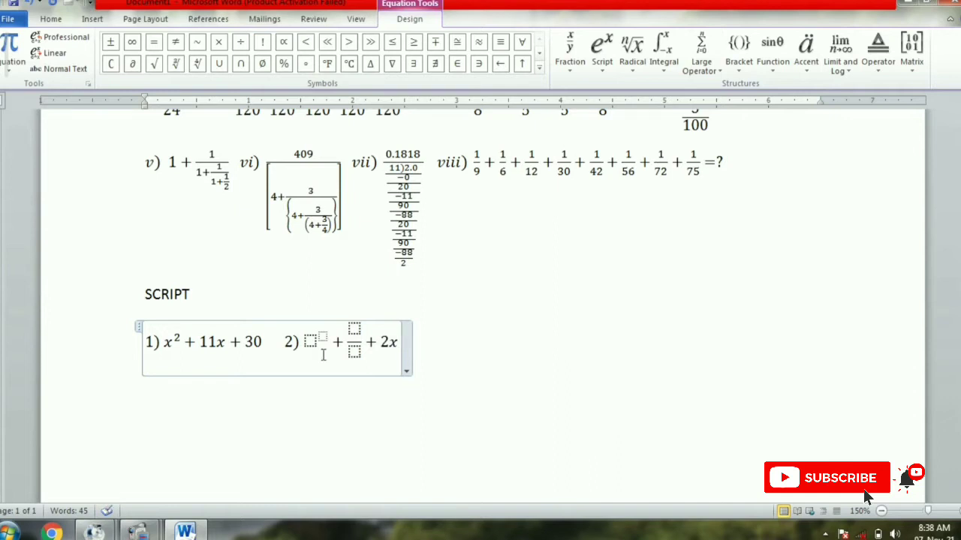
click(354, 352)
click(602, 53)
click(617, 128)
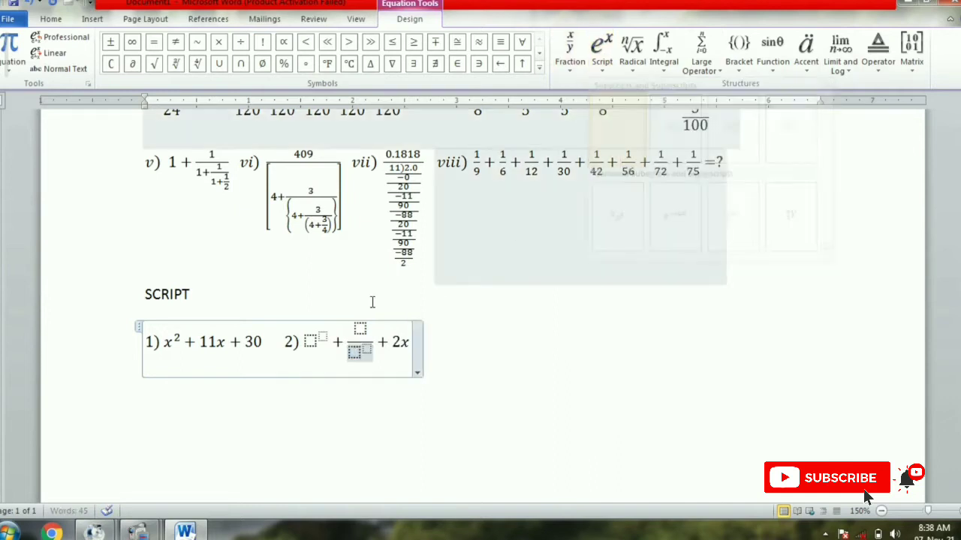
Step: Fill item 2's placeholders with x², numerator 1 and denominator x²
click(310, 341)
text(x)
click(323, 337)
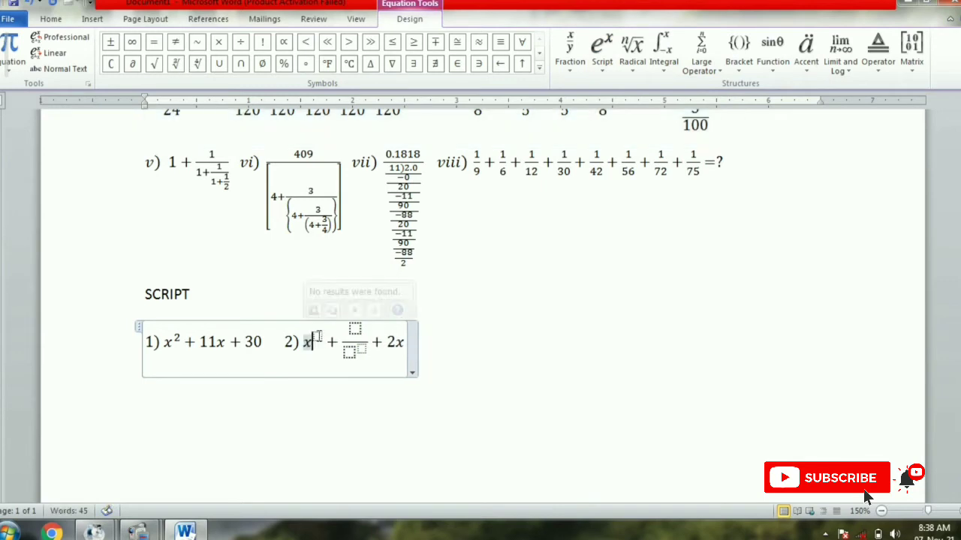
text(2)
click(351, 327)
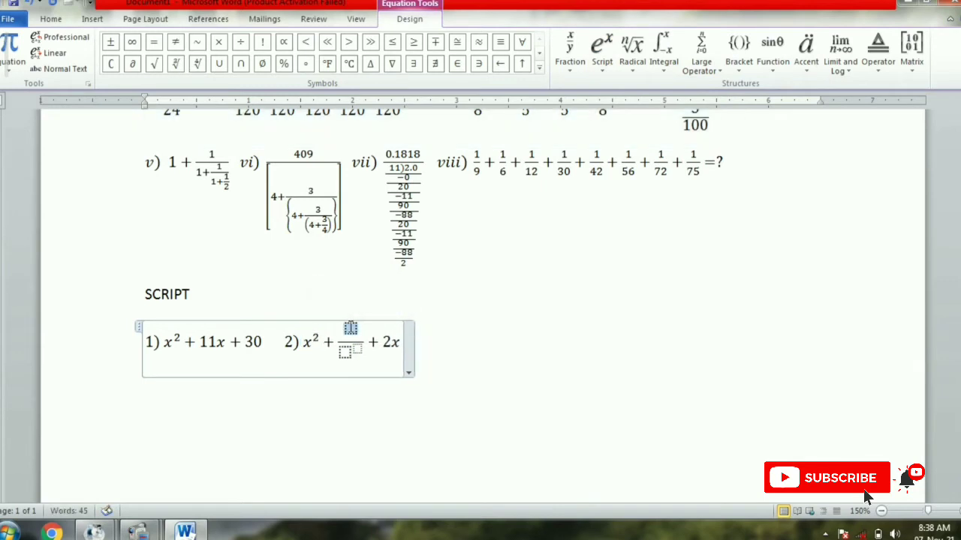
text(1)
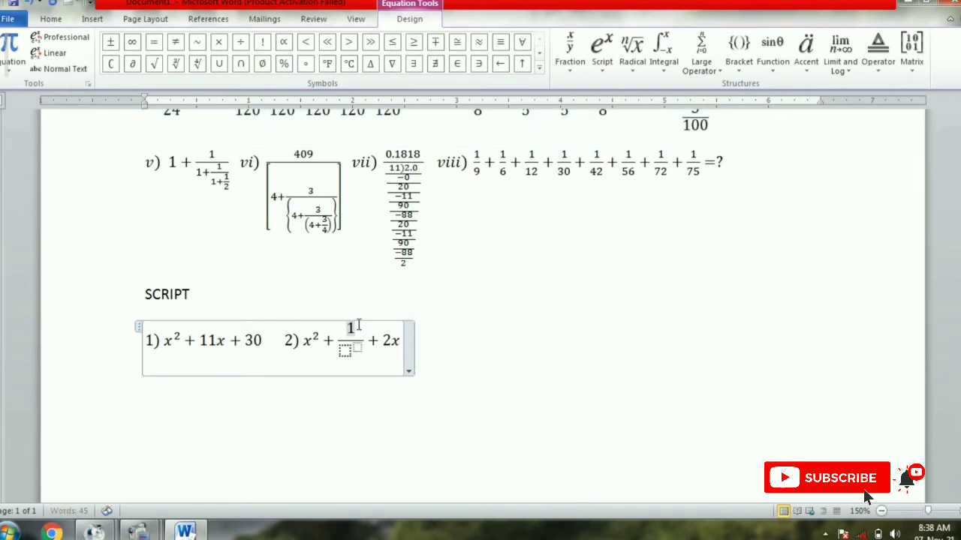
key(Down)
text(x)
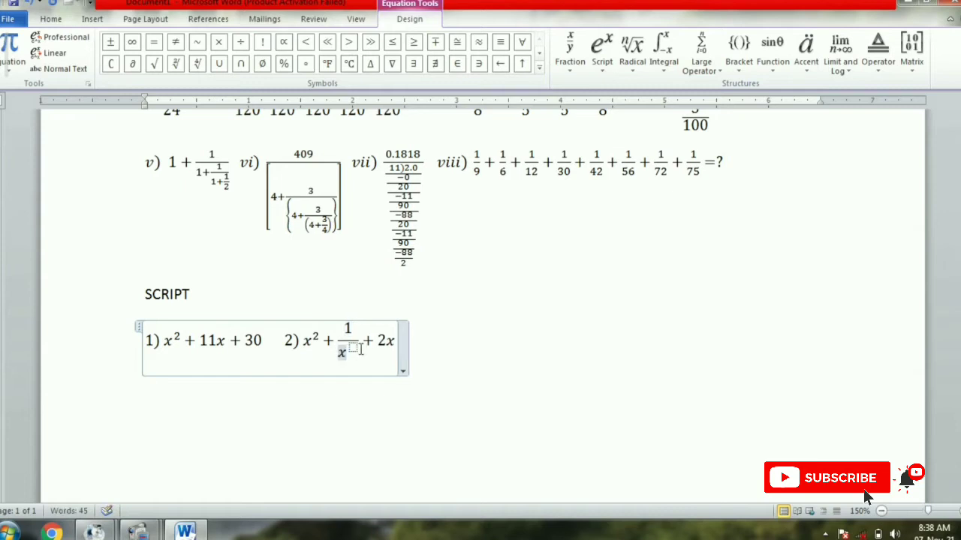
key(Right)
text(2)
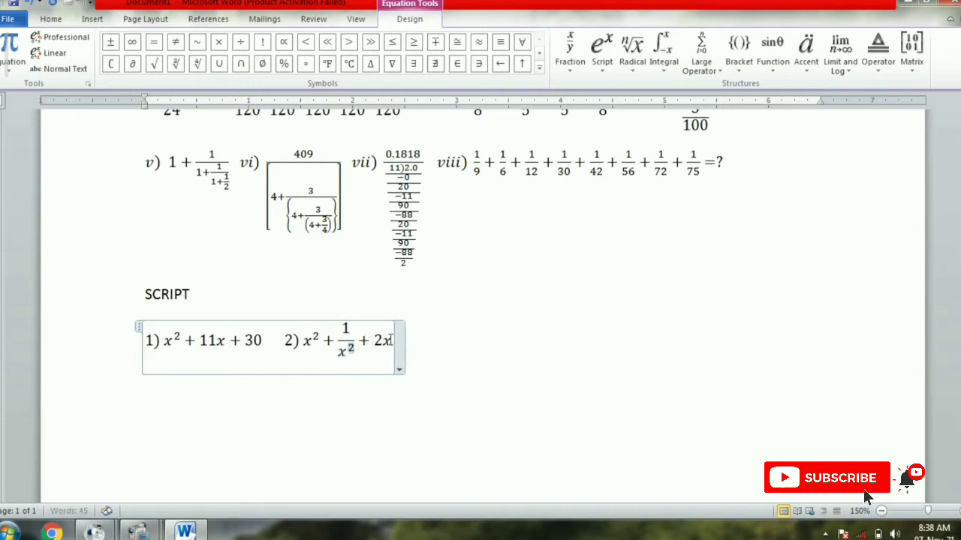
key(Right)
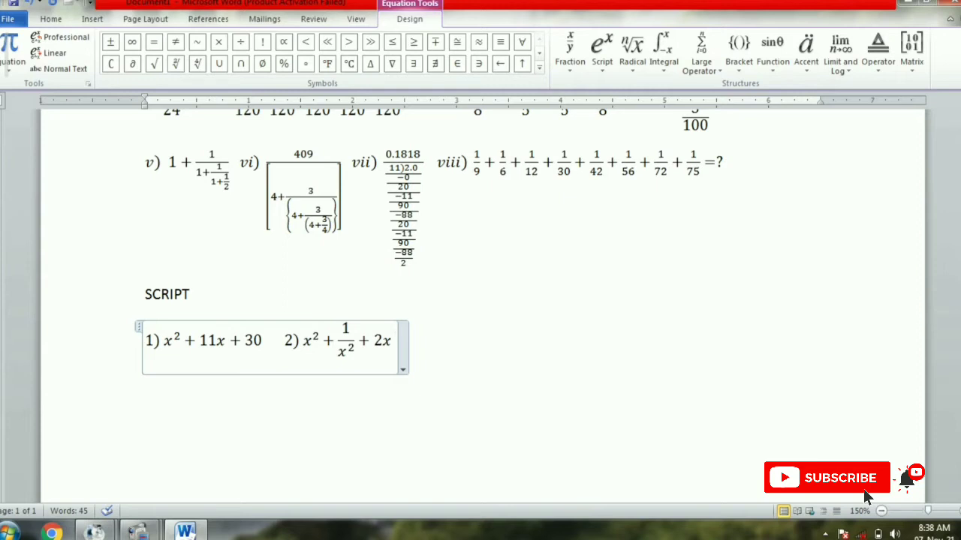
Step: Add the label 3) after item 2, delete the stray characters, and show the bracket choices
text(3)
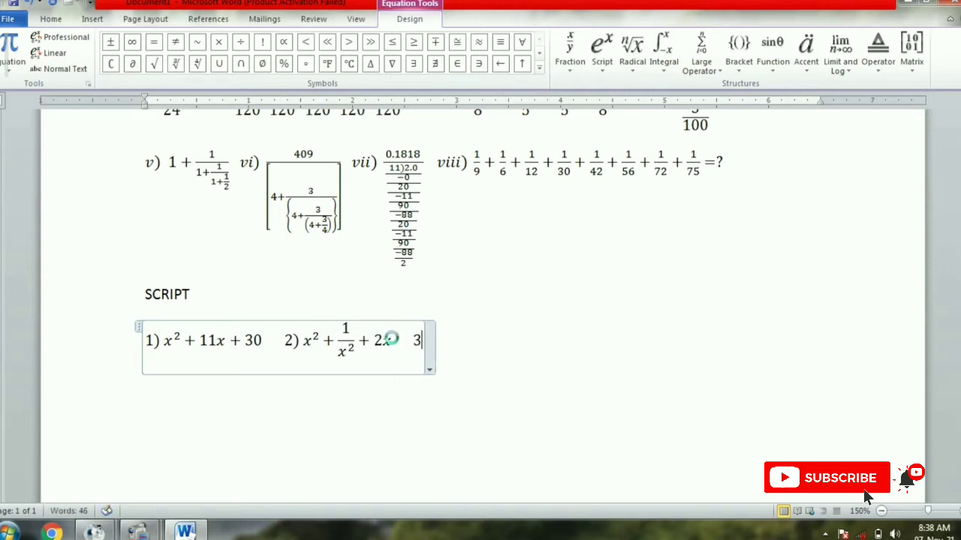
text()m)
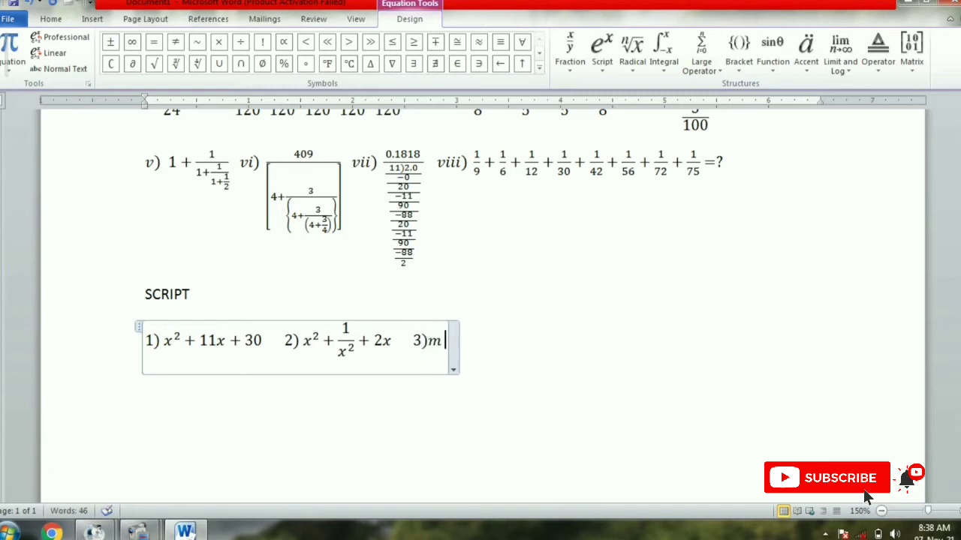
text(\)
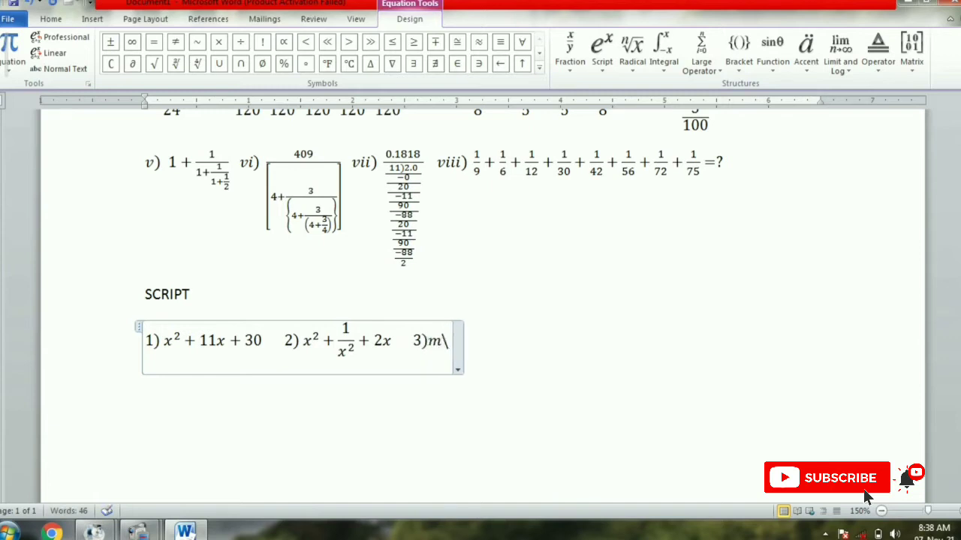
key(BackSpace)
key(BackSpace)
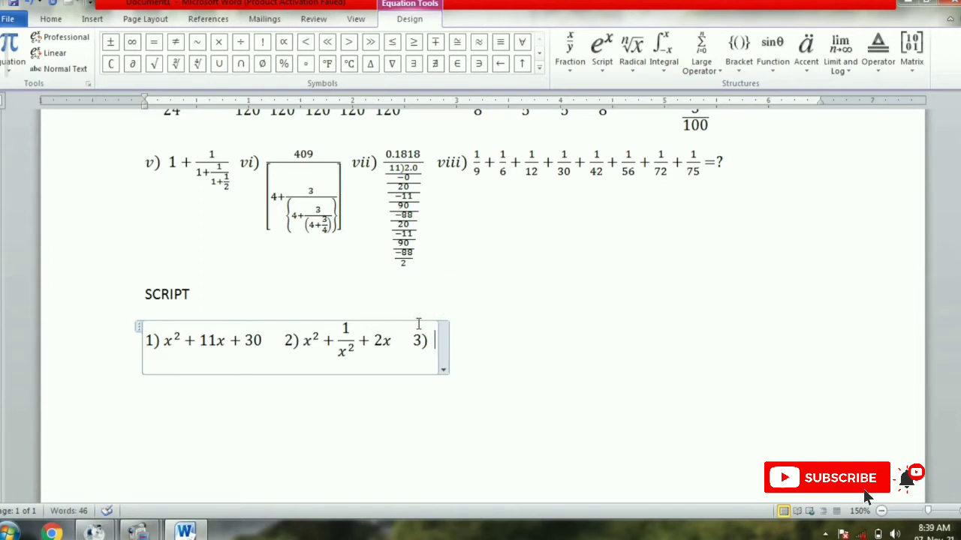
click(740, 51)
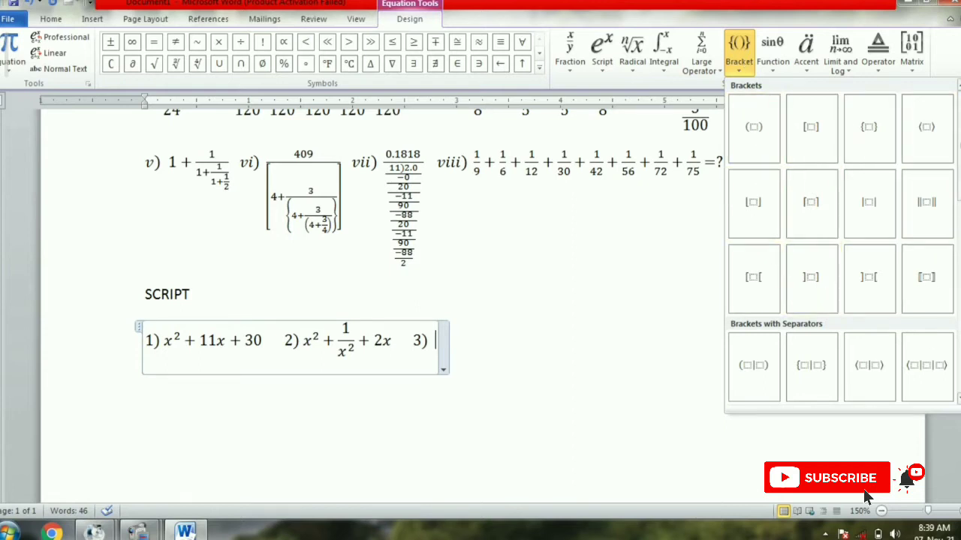
scroll(841, 248, down, 6)
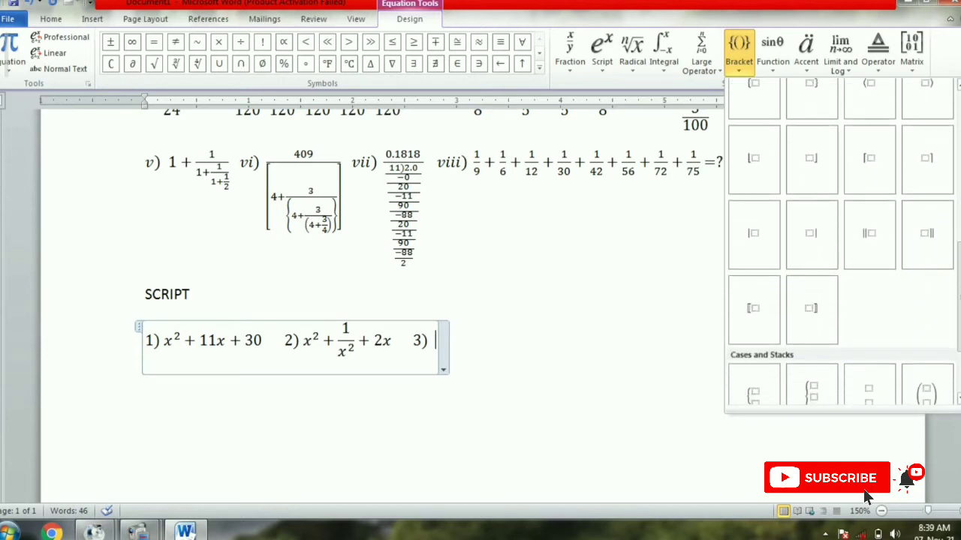
scroll(840, 248, up, 6)
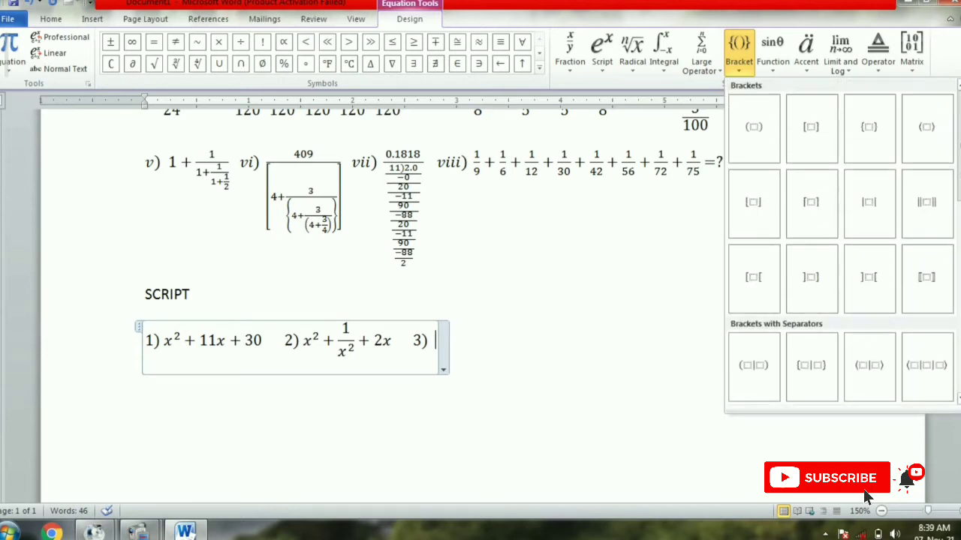
Step: Insert parentheses holding two superscript terms joined by × for item 3
click(758, 133)
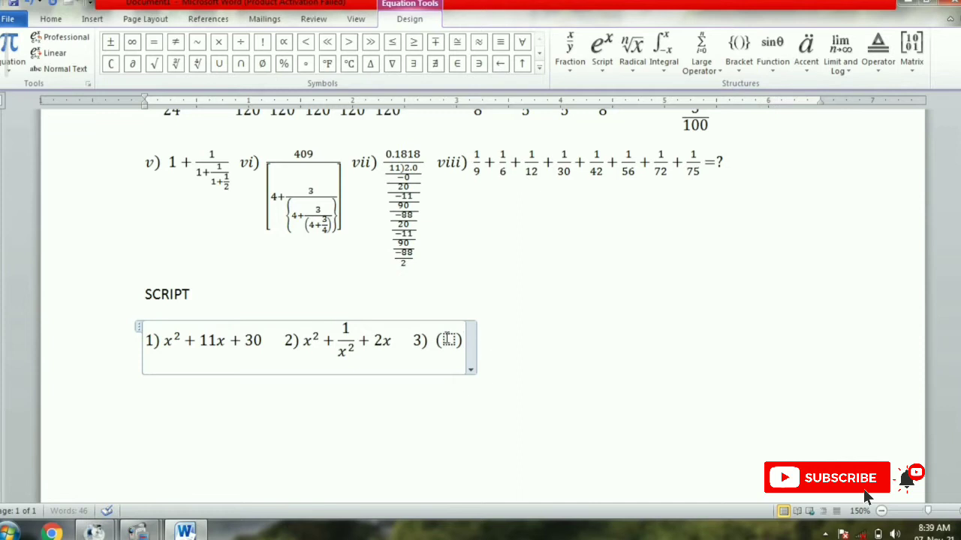
click(602, 51)
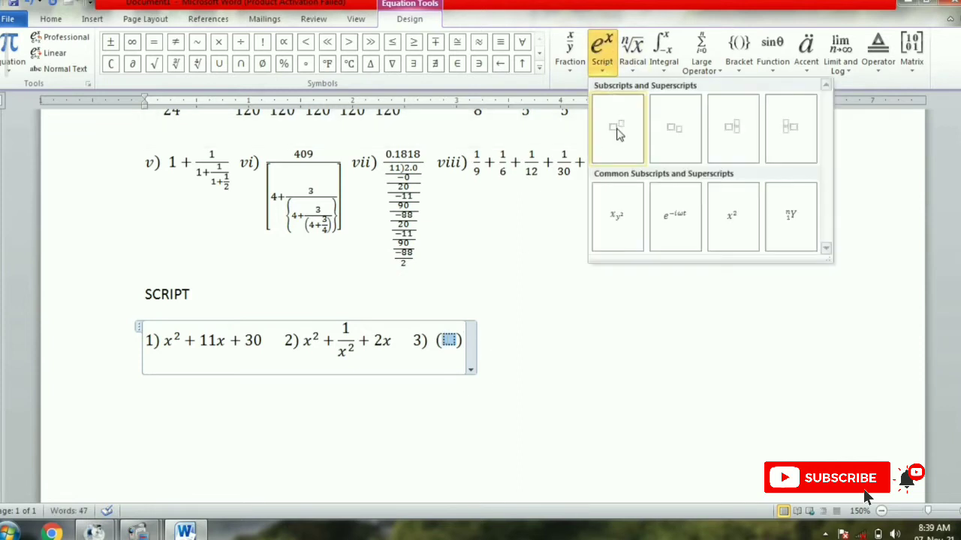
click(618, 127)
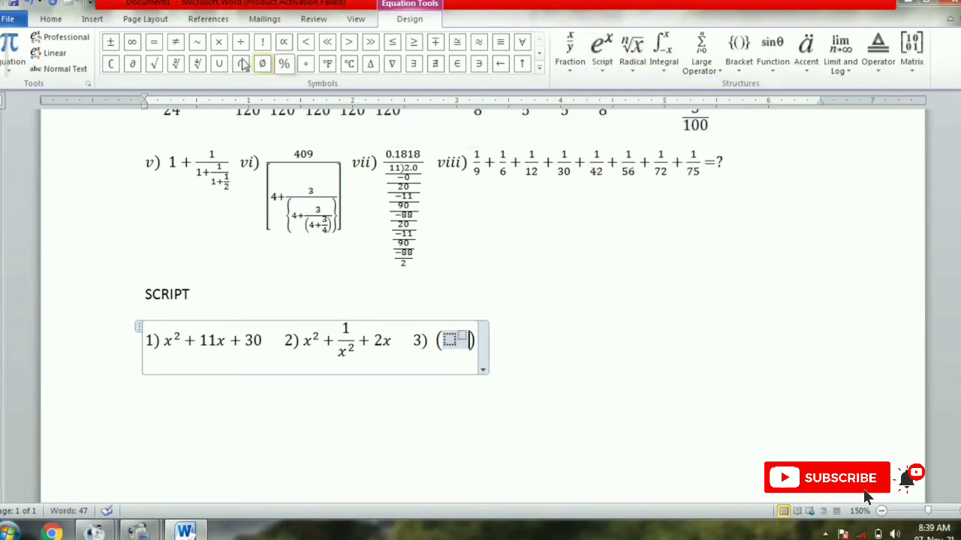
click(219, 45)
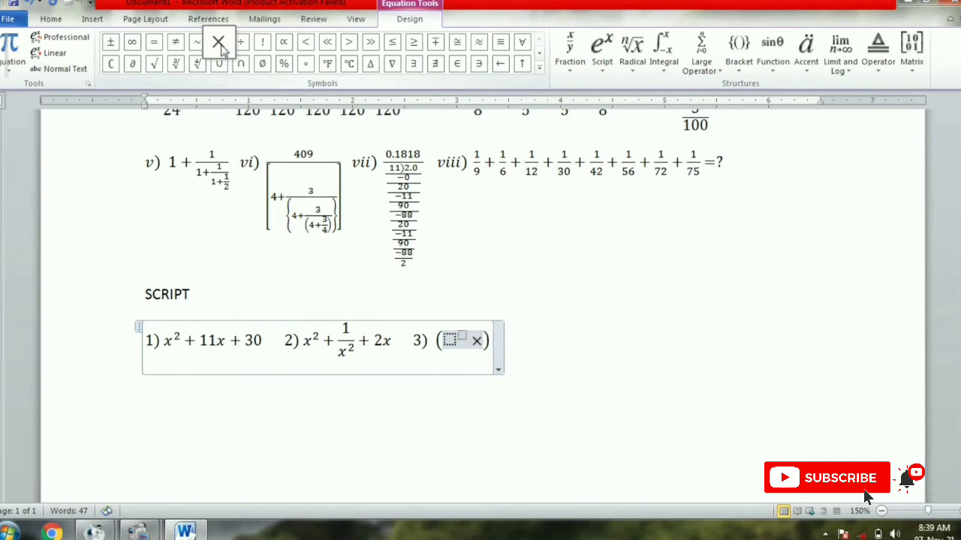
click(601, 51)
click(617, 127)
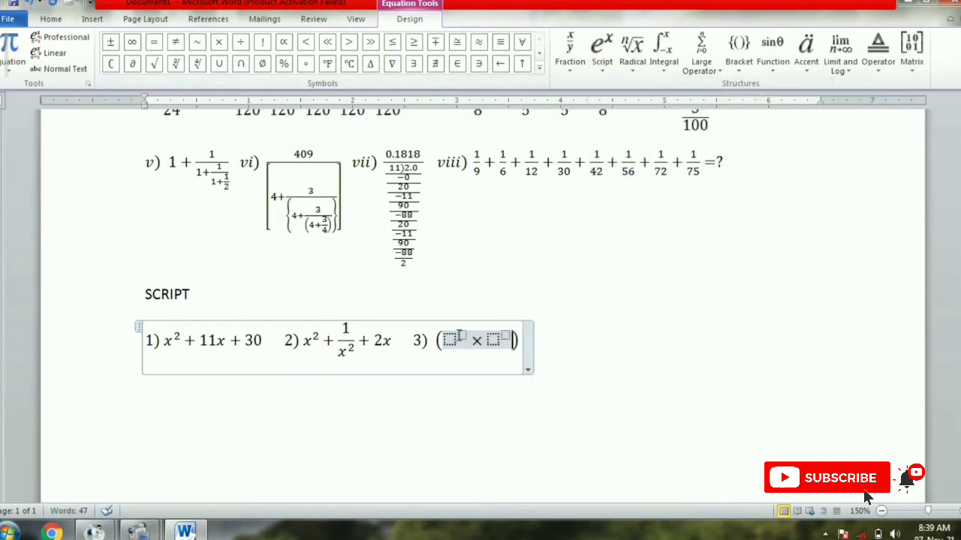
Step: Turn both exponents in item 3 into linear fractions
click(460, 337)
click(572, 64)
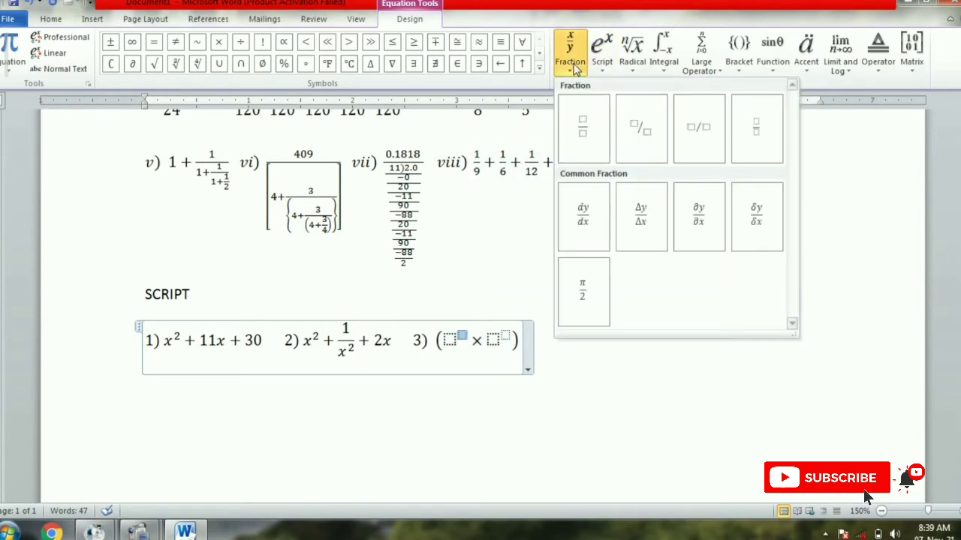
click(699, 127)
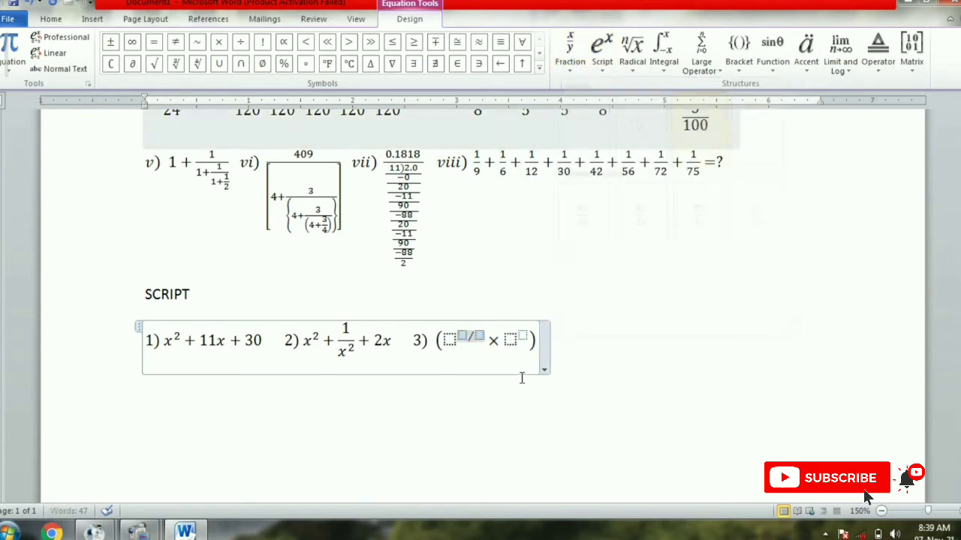
click(523, 335)
click(570, 52)
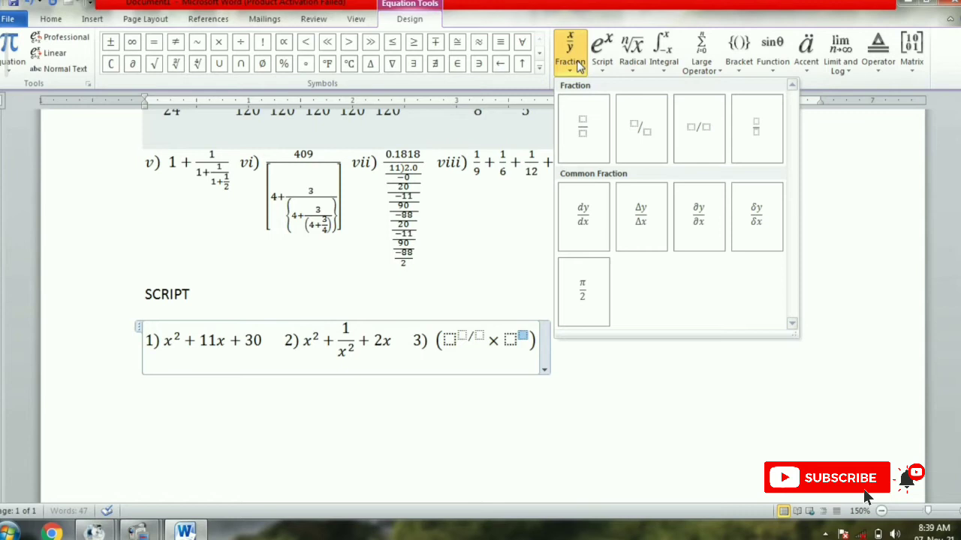
click(704, 131)
Step: Fill item 3's first term as 6^(2/5)
click(449, 338)
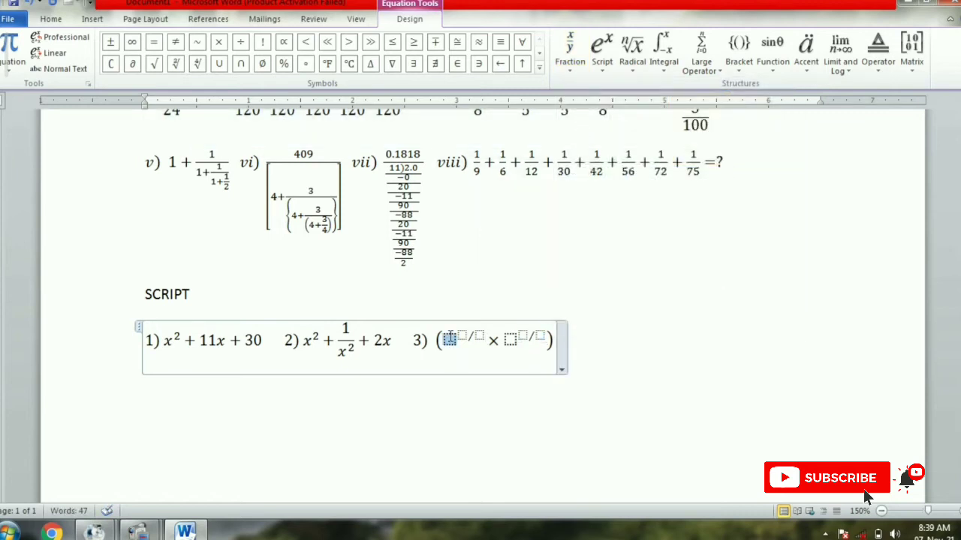
text(6)
click(458, 333)
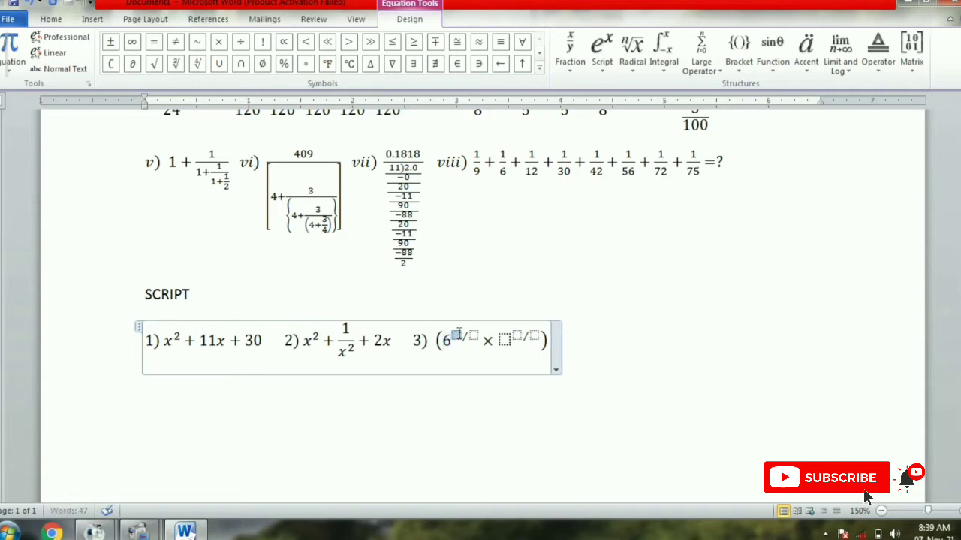
text(2)
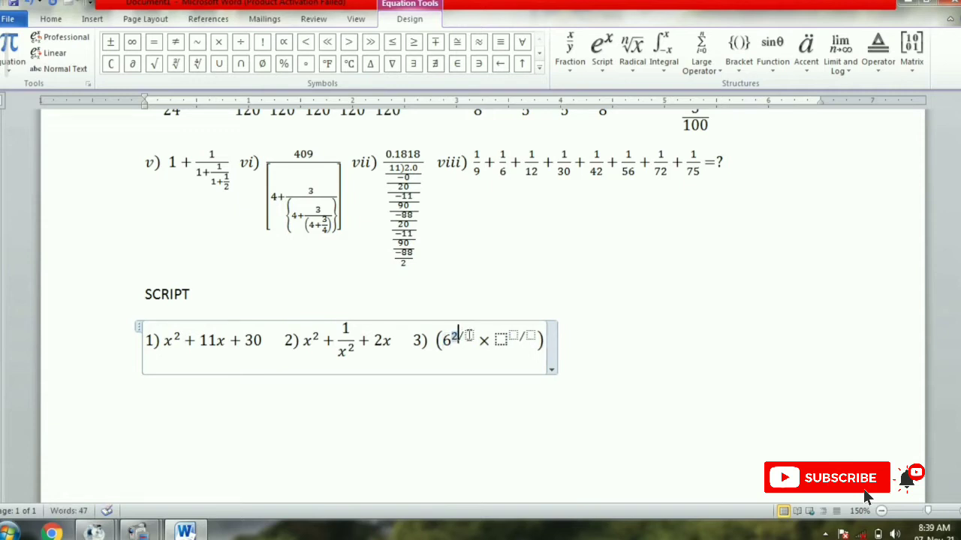
key(Right)
text(5)
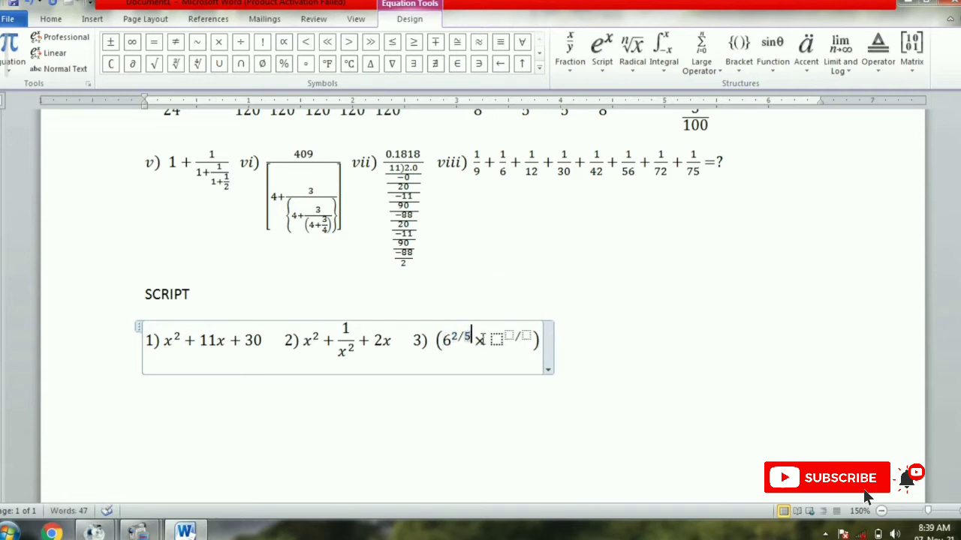
Step: Fill the second term as 6^(3/5) and start the label 4)
click(498, 341)
text(6)
key(Right)
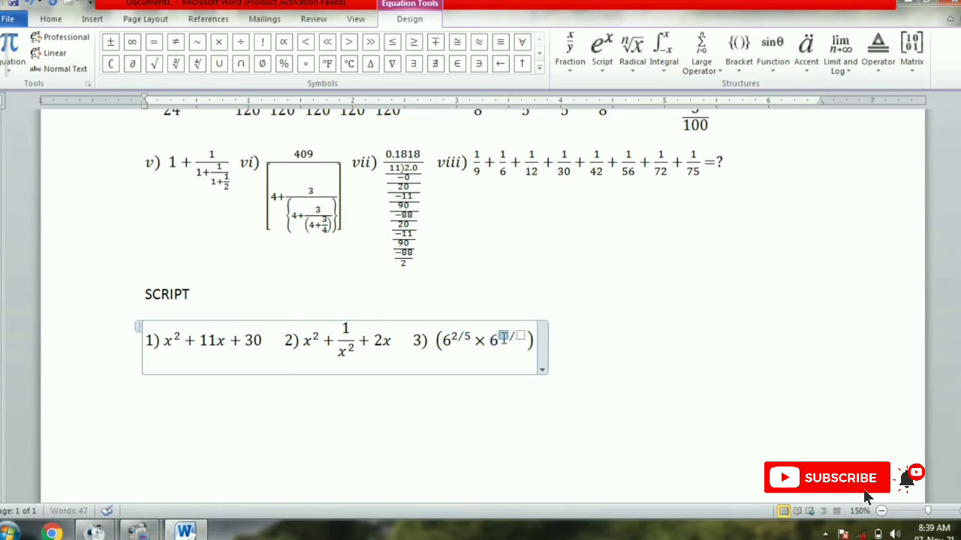
text(3)
key(Right)
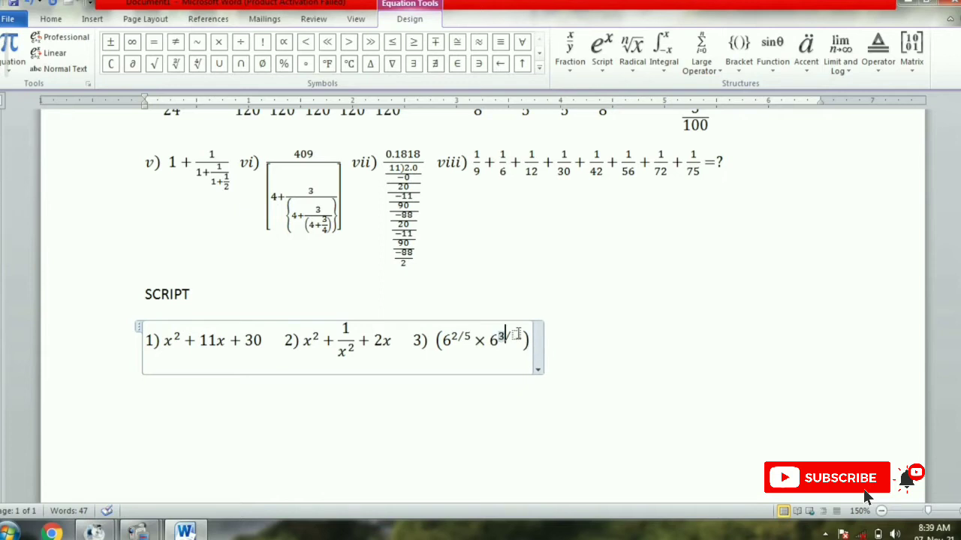
text(5)
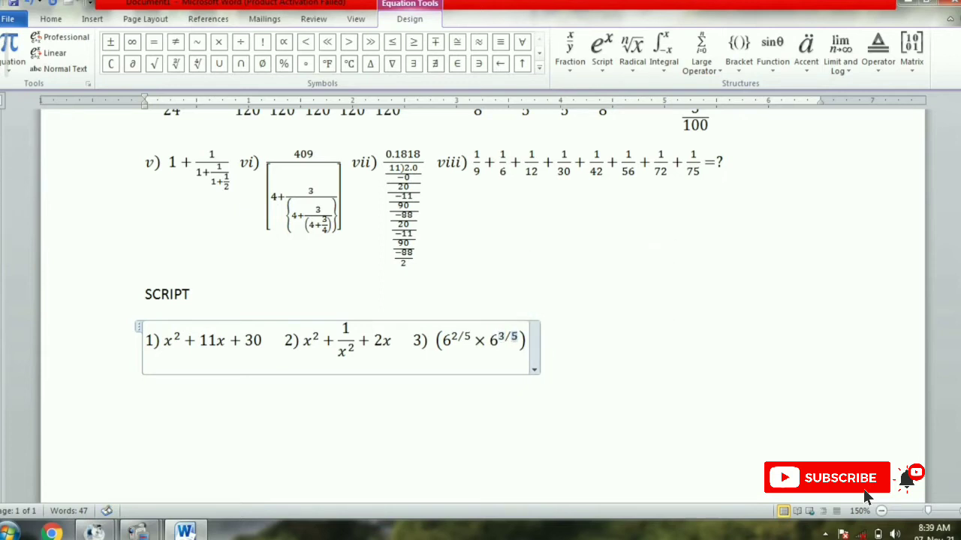
key(Right)
key(Right)
text(4)
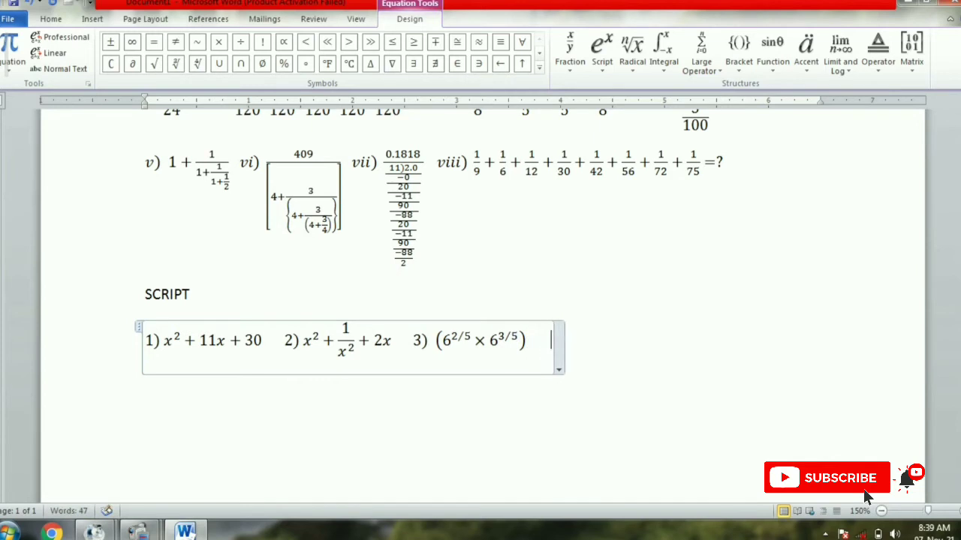
text())
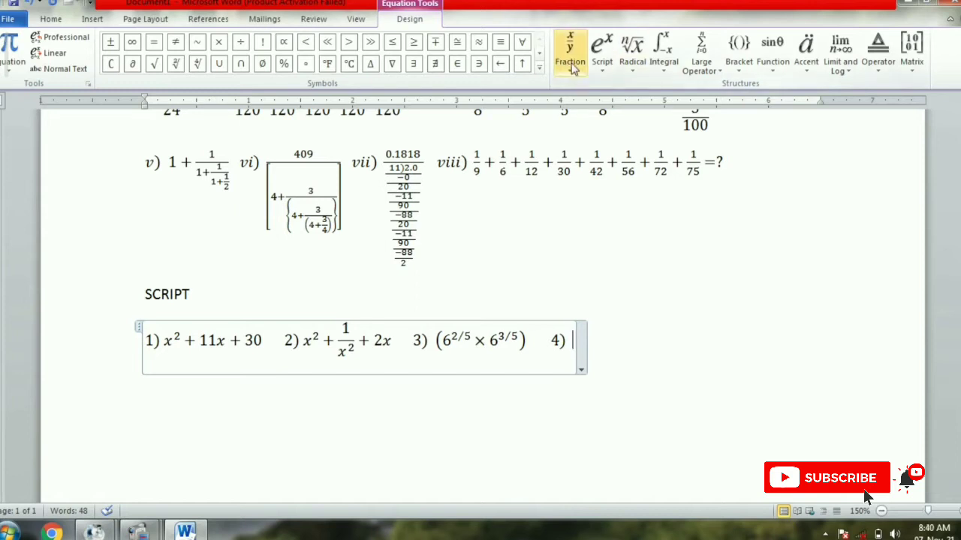
Step: Build item 4: a parenthesized stacked fraction with superscript denominator, raised to a skewed fraction
click(602, 53)
click(619, 131)
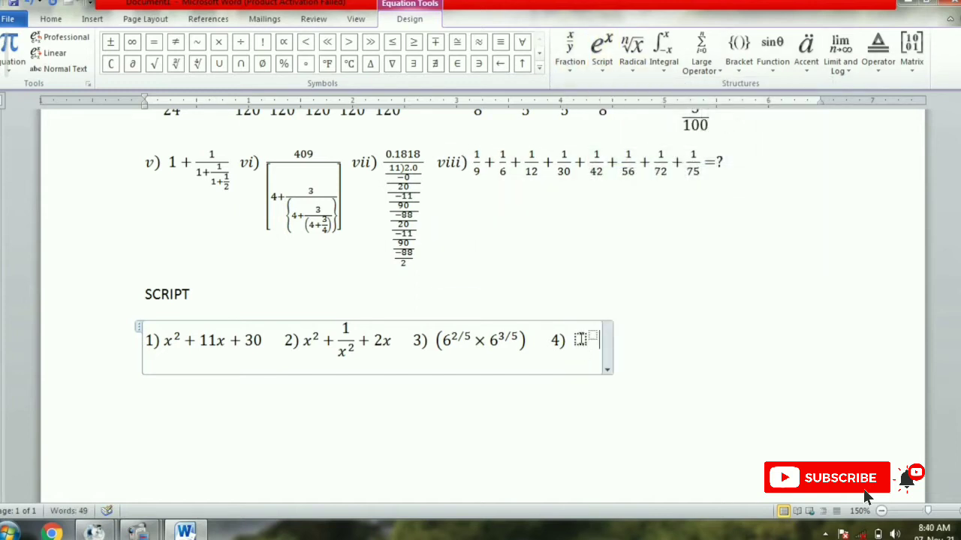
click(739, 49)
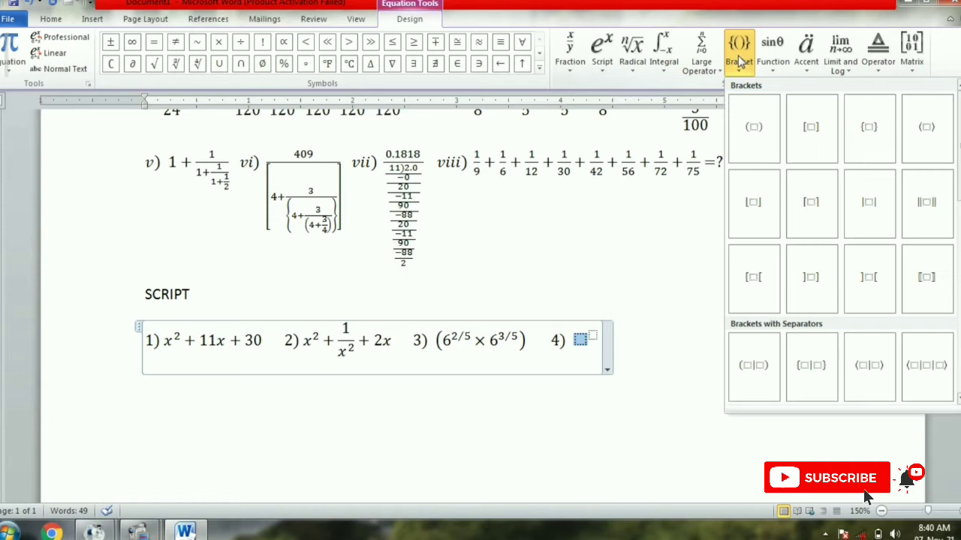
click(756, 125)
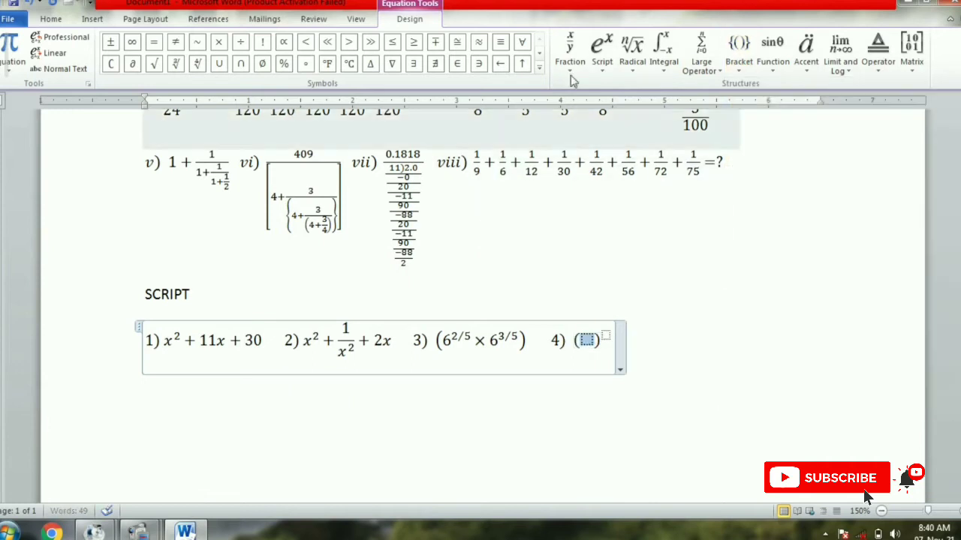
click(570, 53)
click(585, 125)
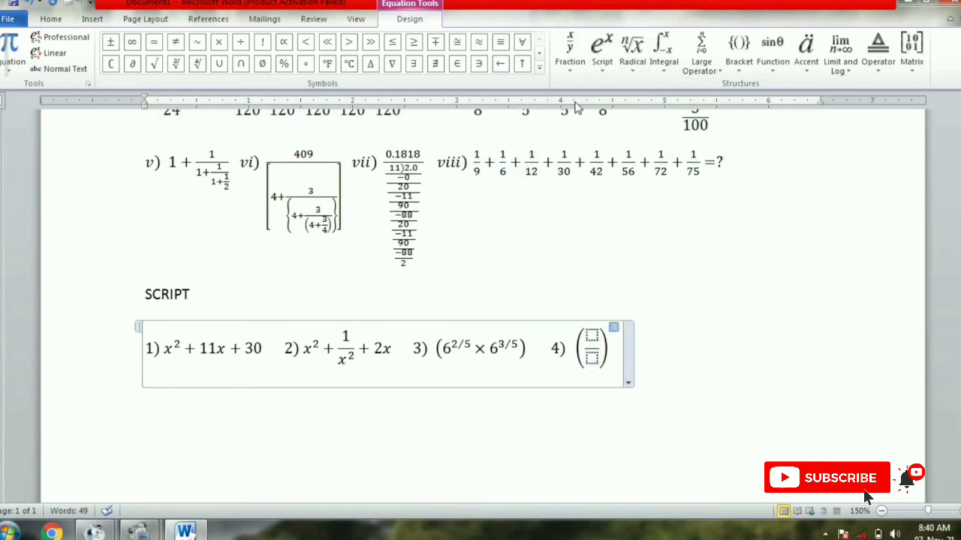
click(602, 53)
click(619, 128)
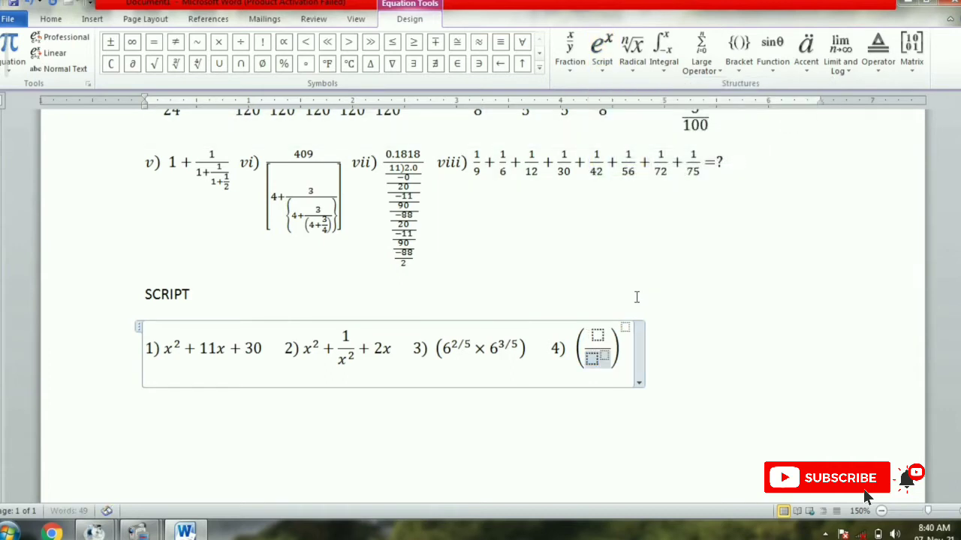
click(569, 52)
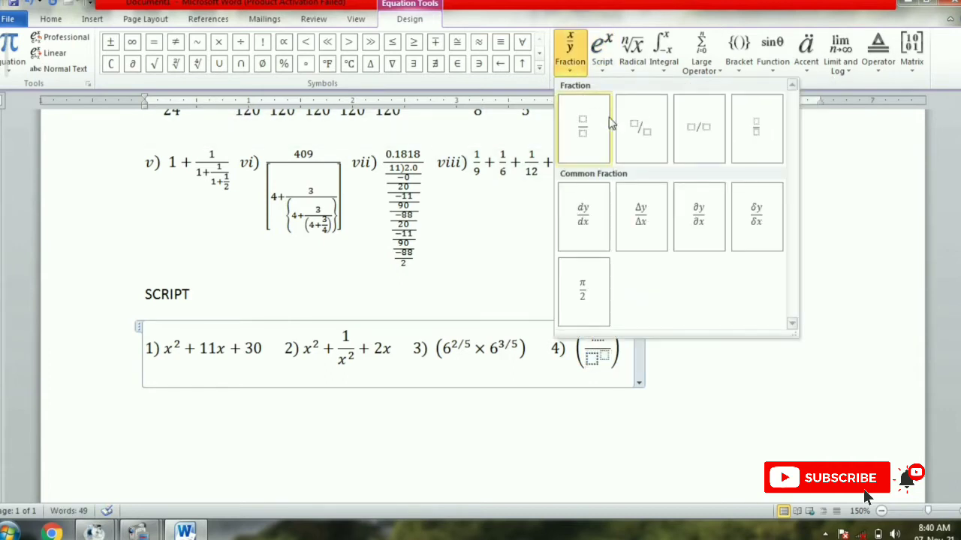
click(633, 132)
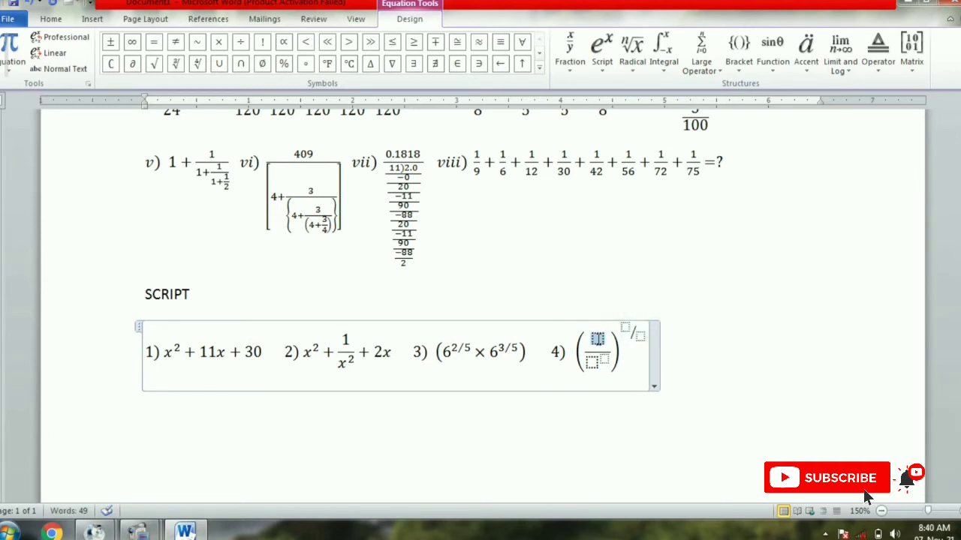
Step: Fill item 4 as (1/3⁴)^(1/2) and start the label 5)
text(1)
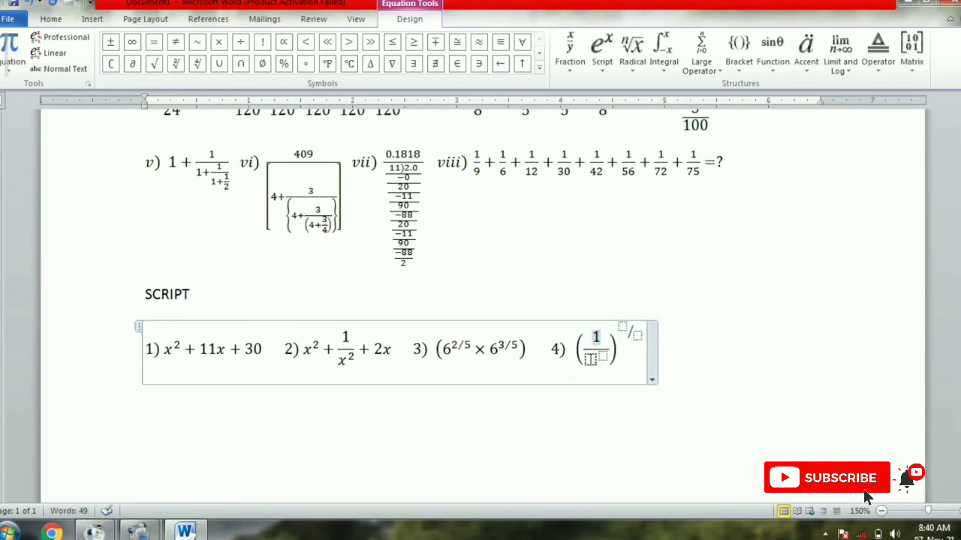
key(Right)
text(3^)
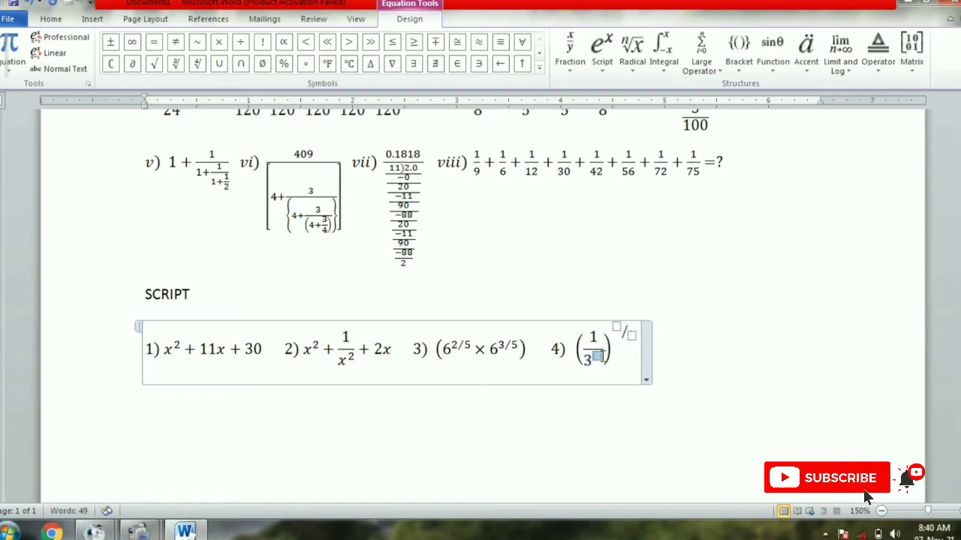
text(4)
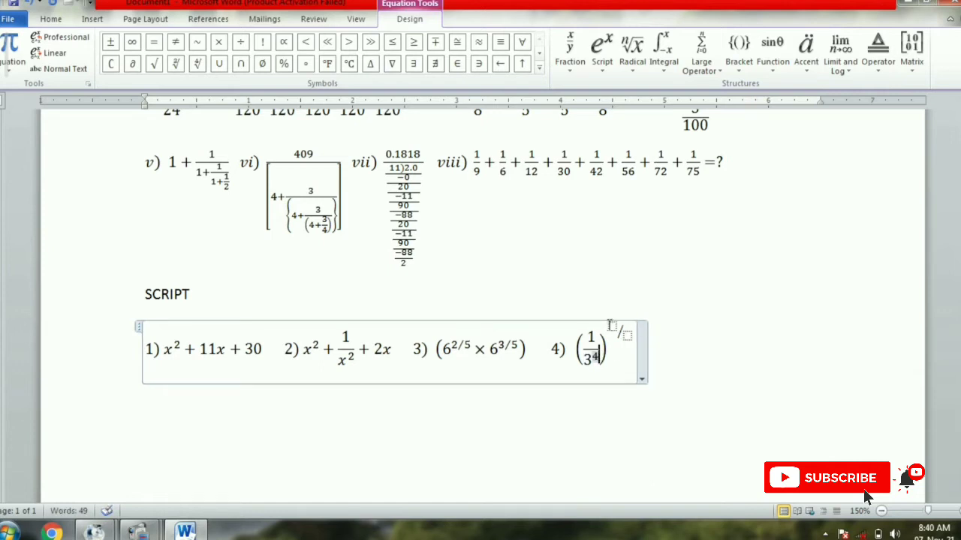
click(612, 325)
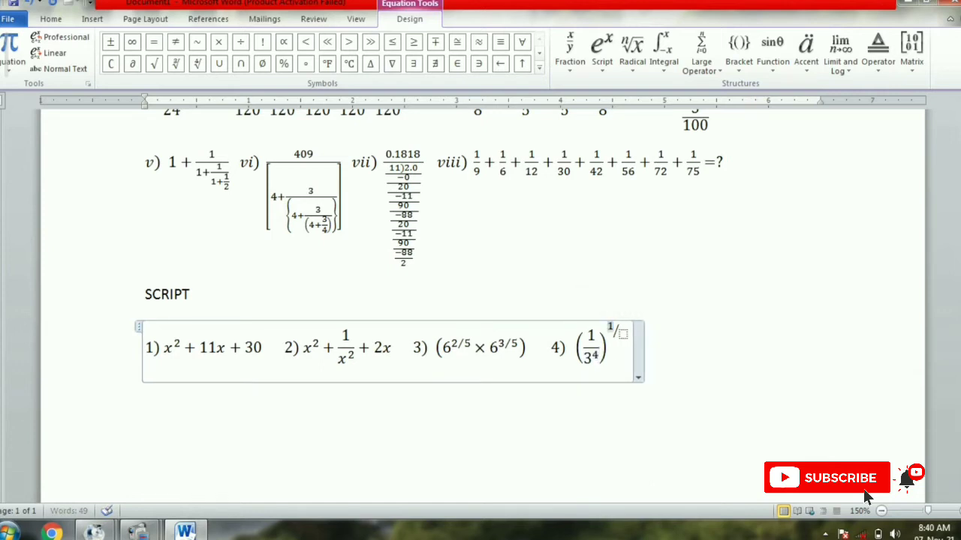
text(1/x^2)
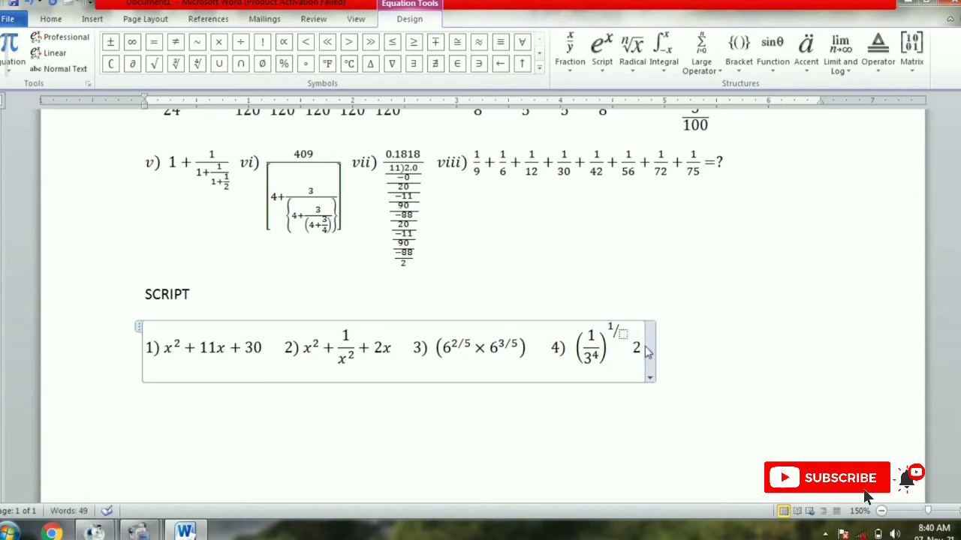
key(BackSpace)
key(BackSpace)
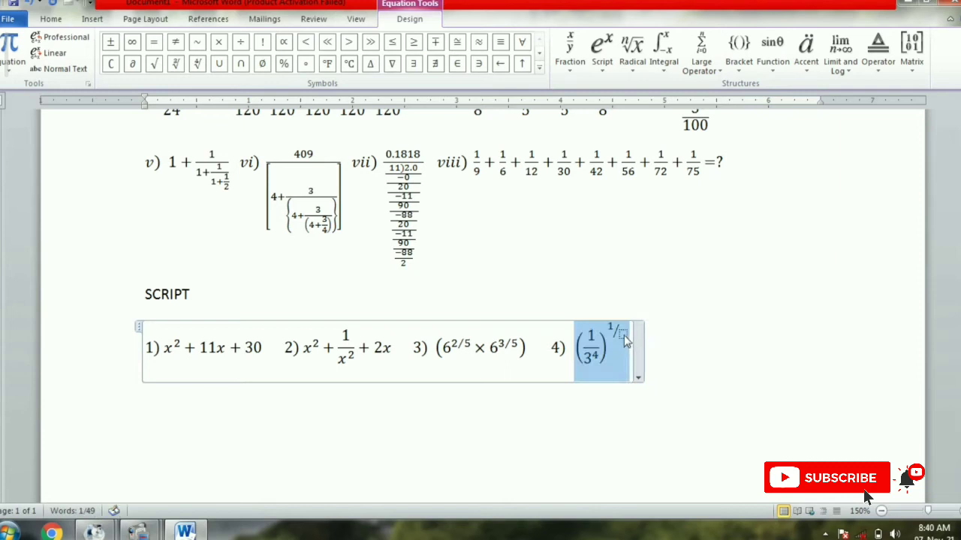
click(624, 335)
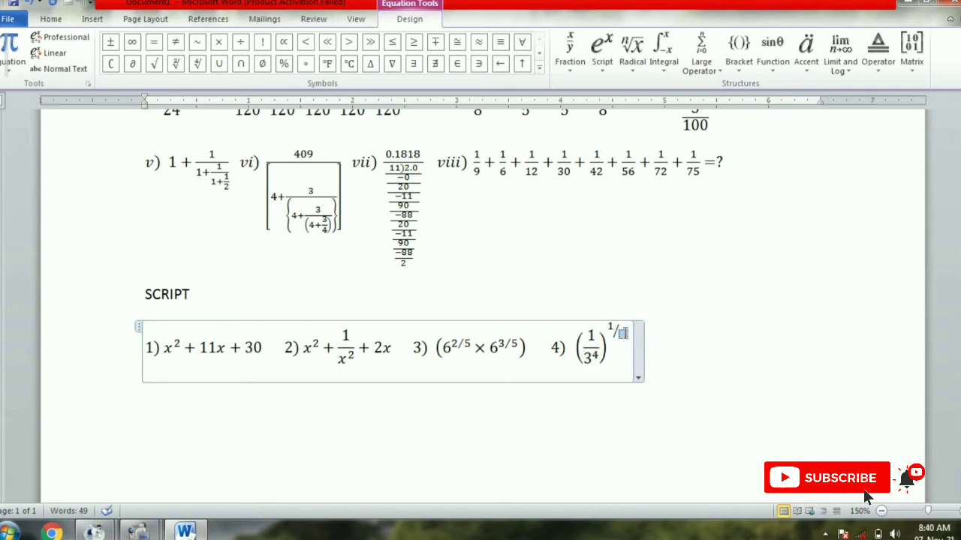
text(2)
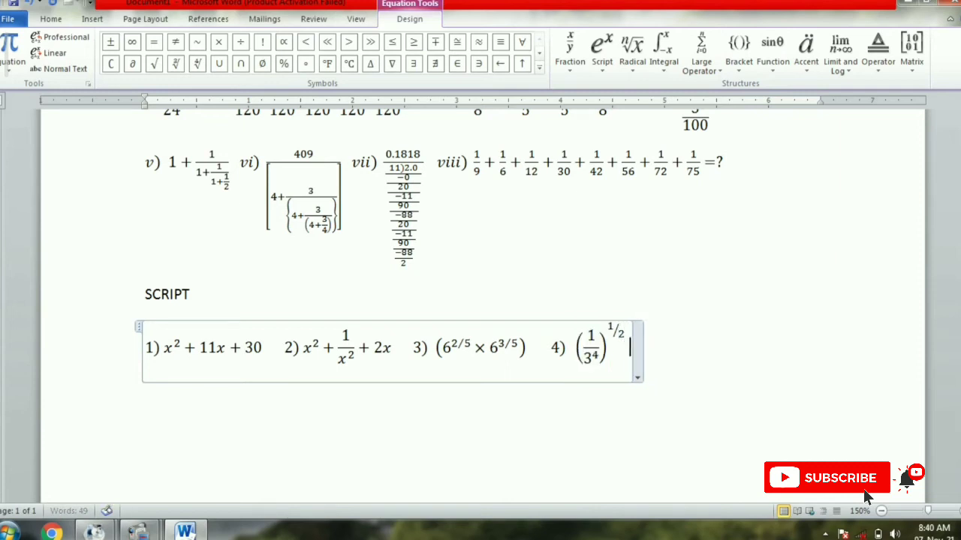
text(      5))
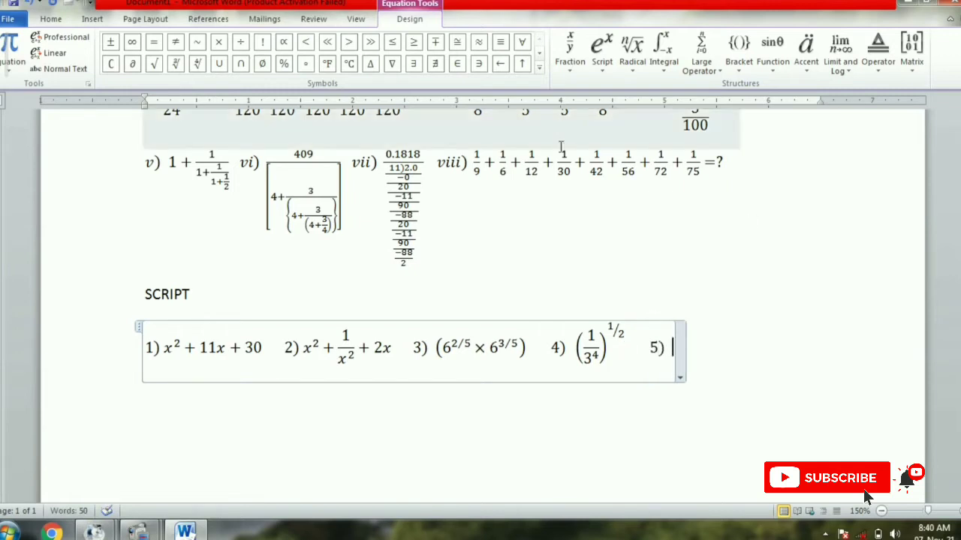
Step: After 5), insert two superscript templates linked by equals signs
click(606, 66)
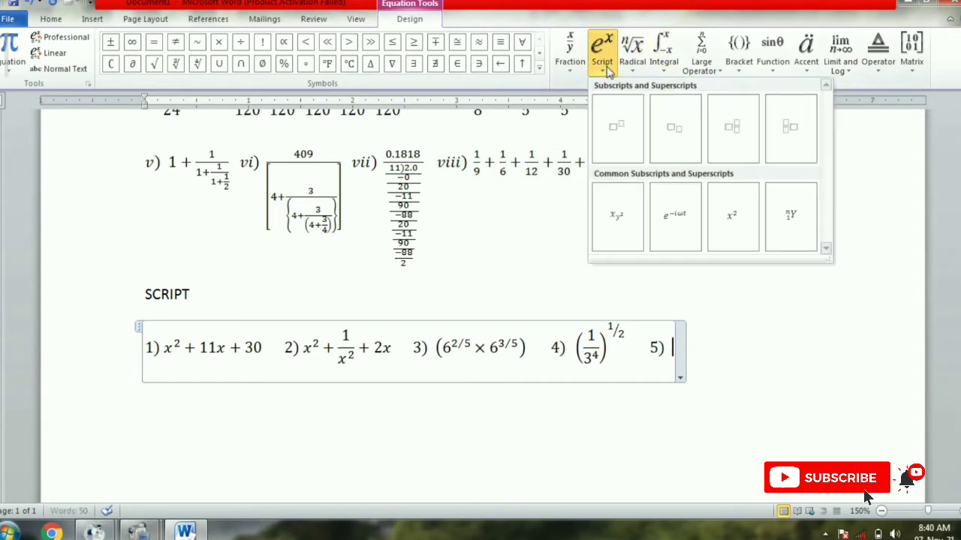
click(624, 134)
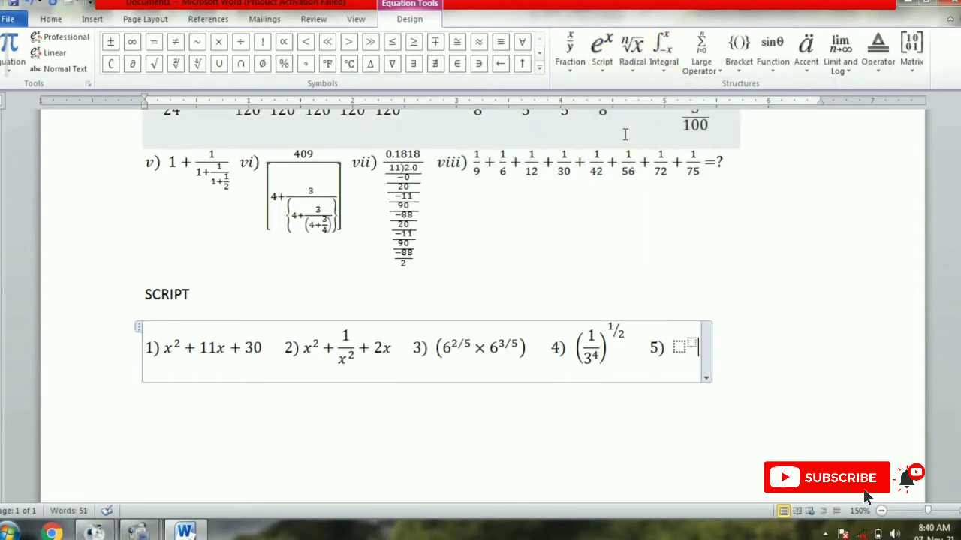
text(=)
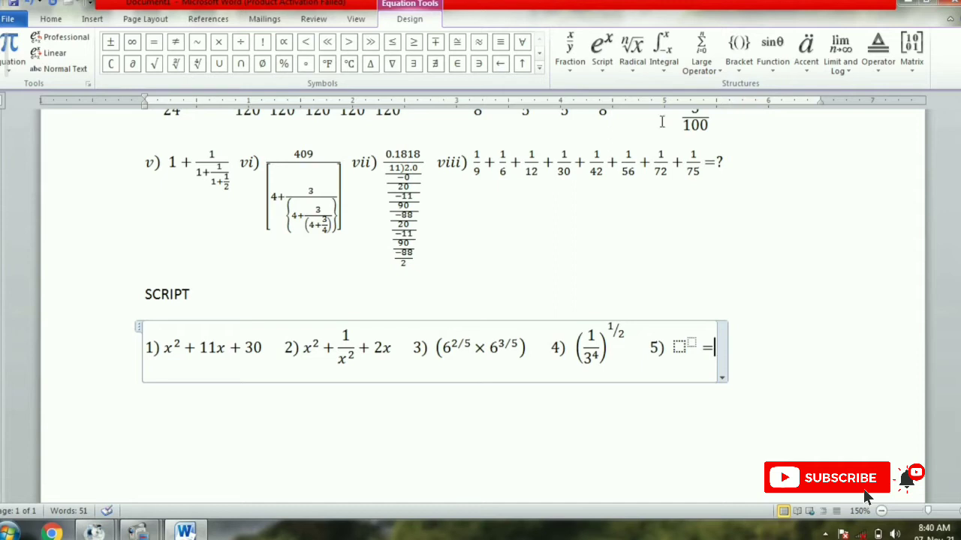
click(602, 51)
click(619, 113)
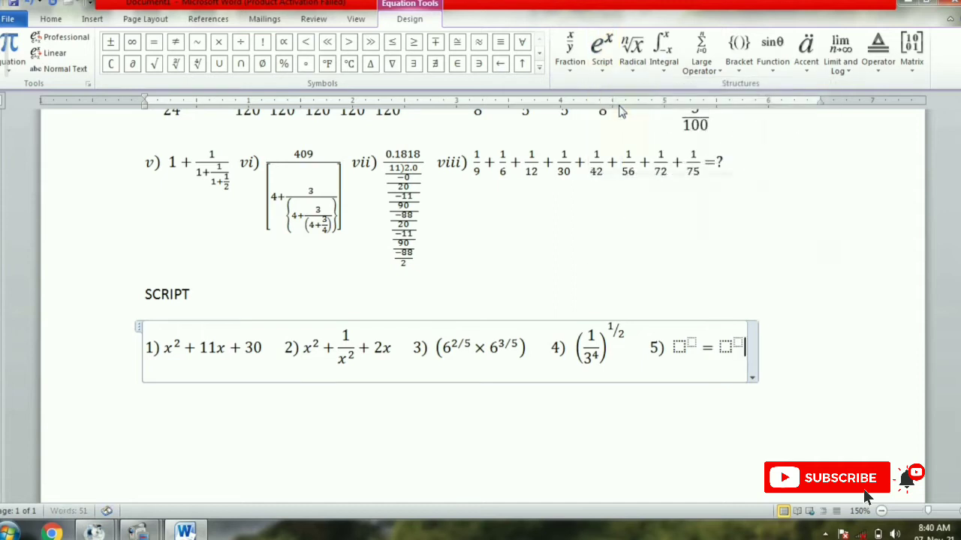
text(=)
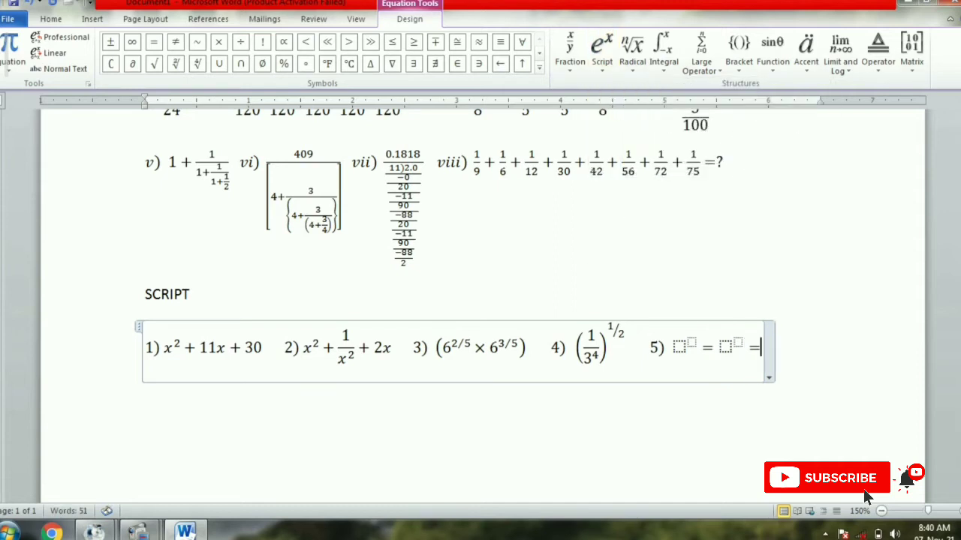
Step: Add two more superscript terms ending in '= 6' and put item 5 on its own line
click(602, 51)
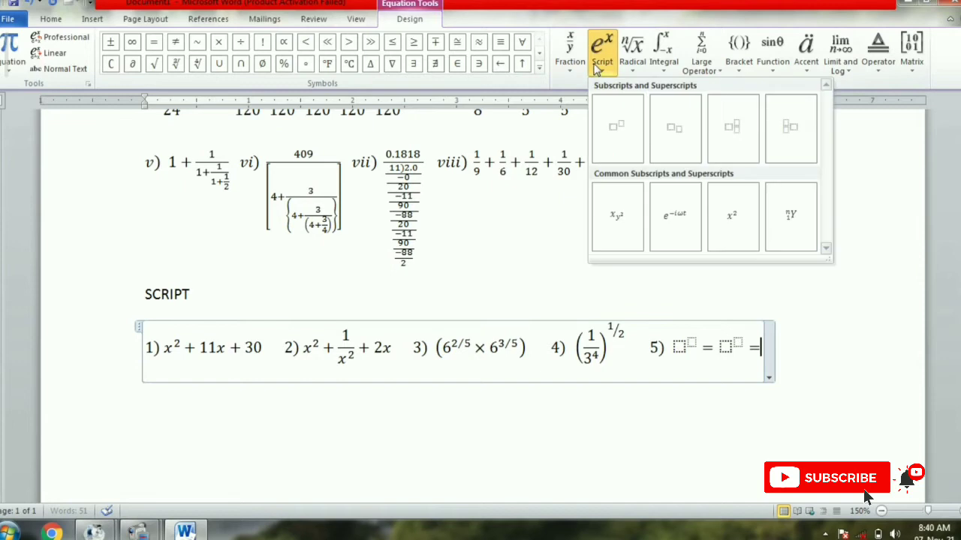
click(624, 128)
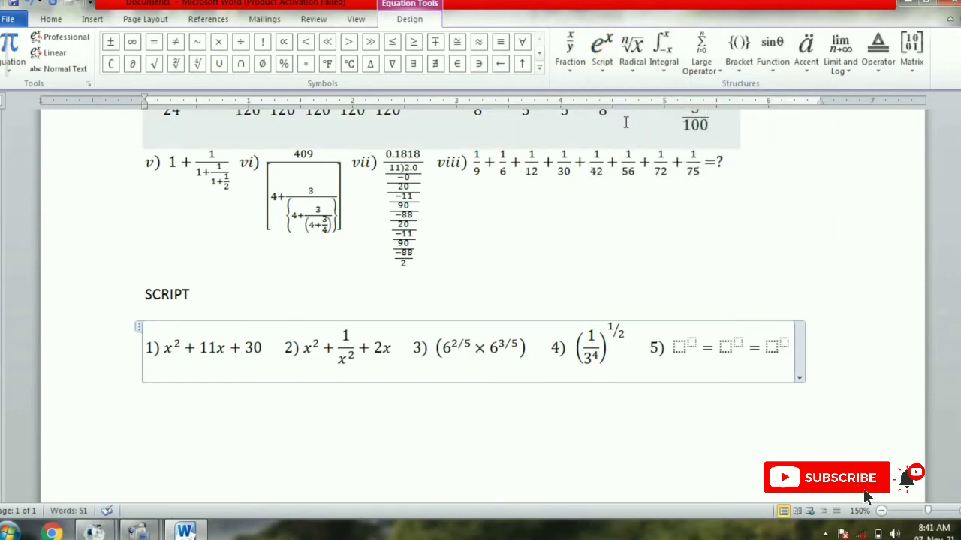
text(=)
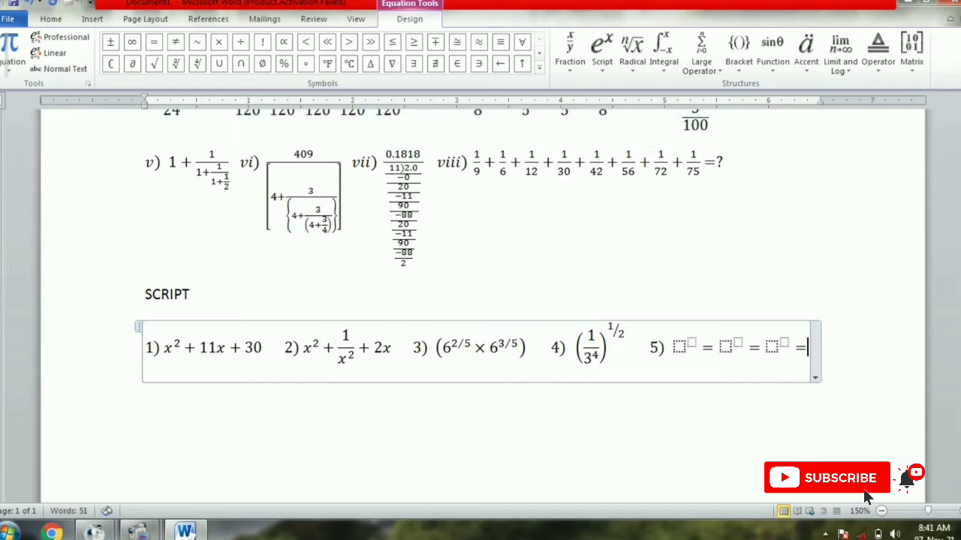
click(602, 49)
click(614, 122)
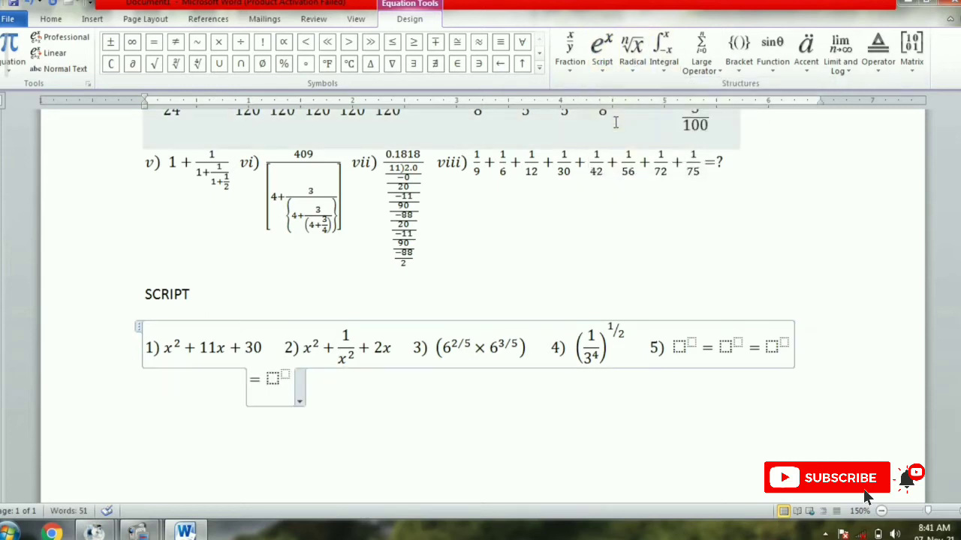
text(=6)
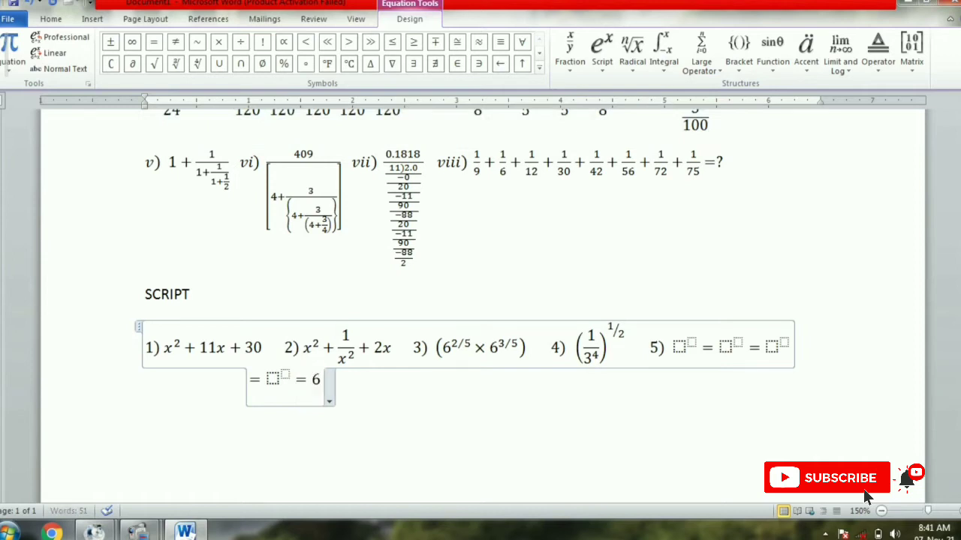
click(647, 344)
key(Return)
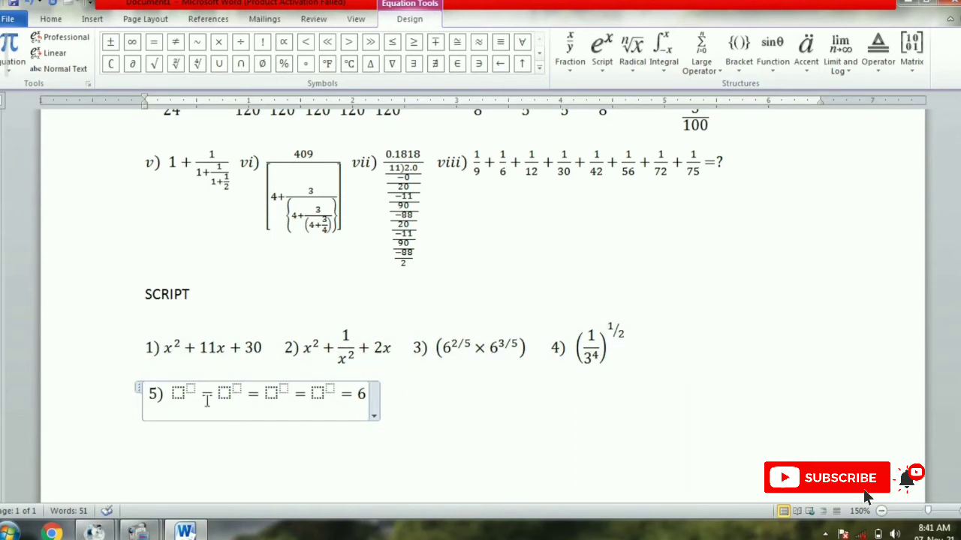
Step: Wrap item 5's first two bases and the third exponent in parentheses
click(177, 392)
click(738, 54)
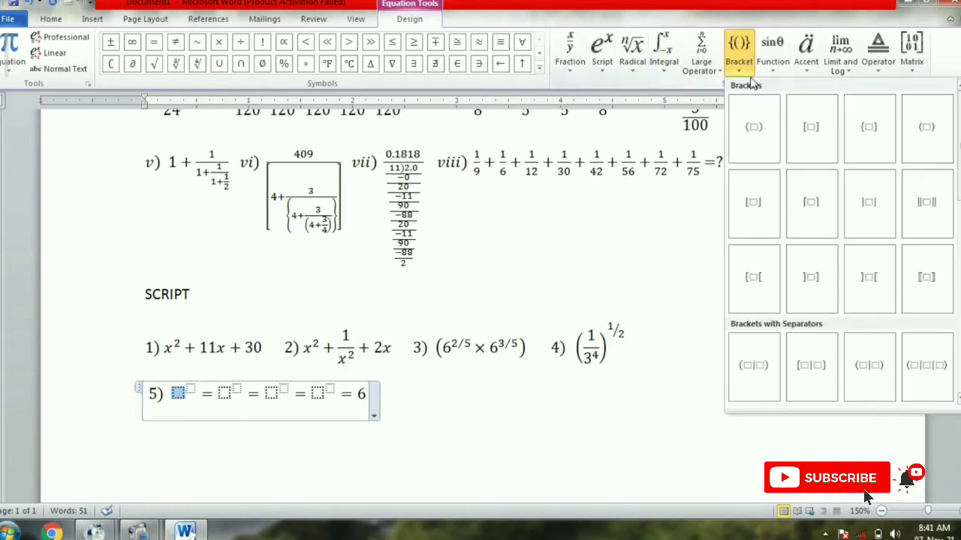
click(754, 132)
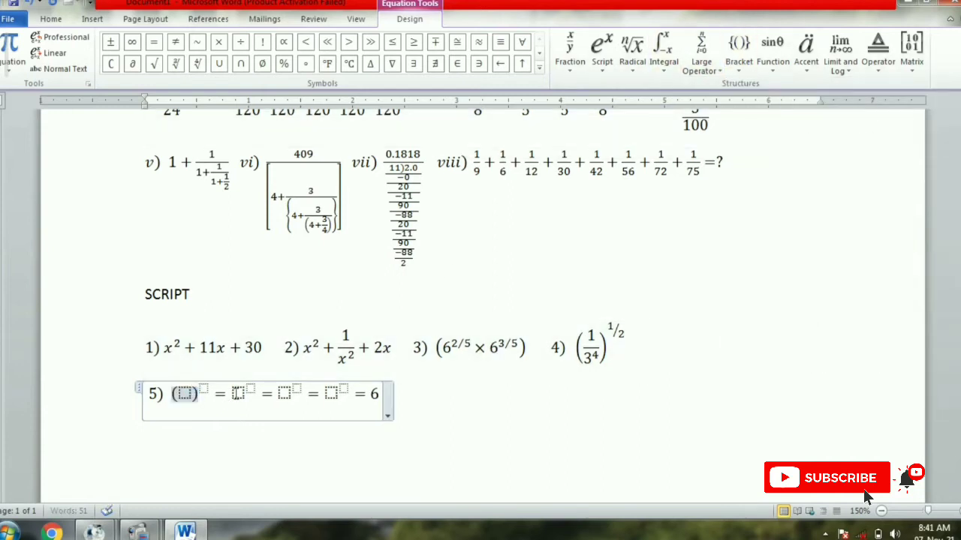
click(237, 393)
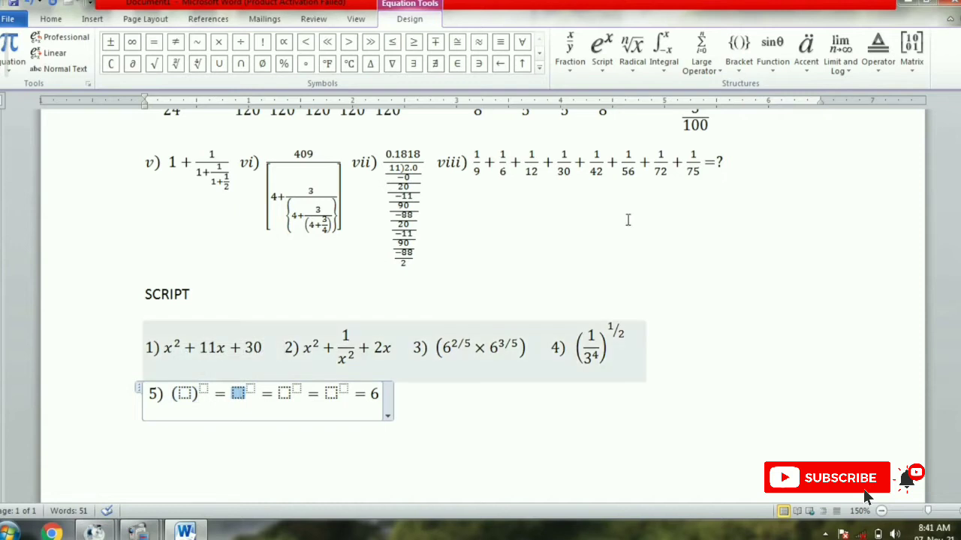
click(739, 54)
click(743, 136)
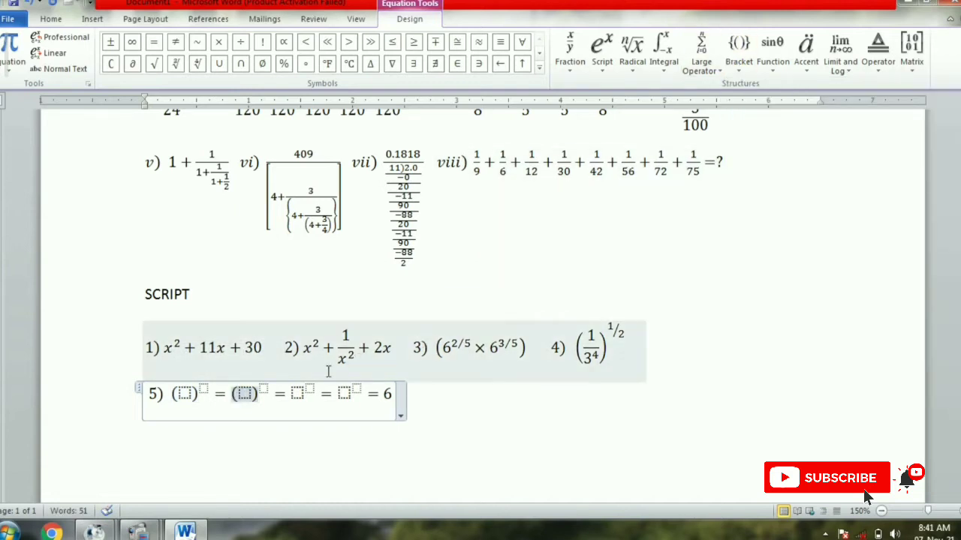
click(309, 389)
click(739, 54)
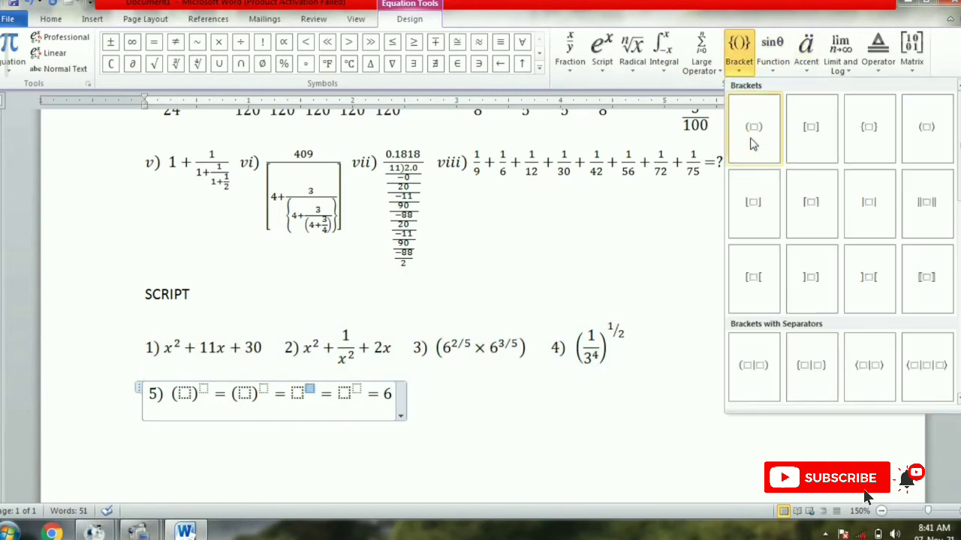
click(751, 135)
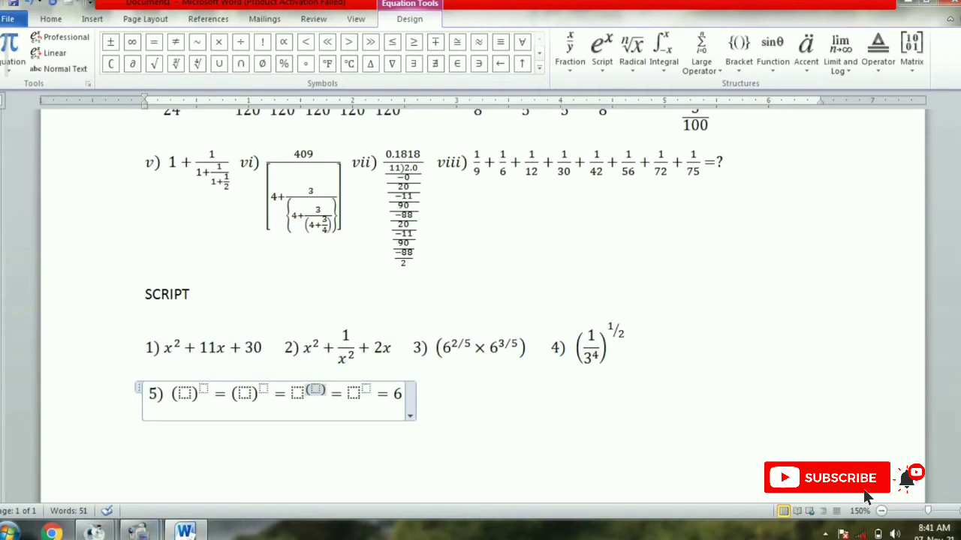
Step: Make the first and second exponents of item 5 slanted fractions
click(184, 394)
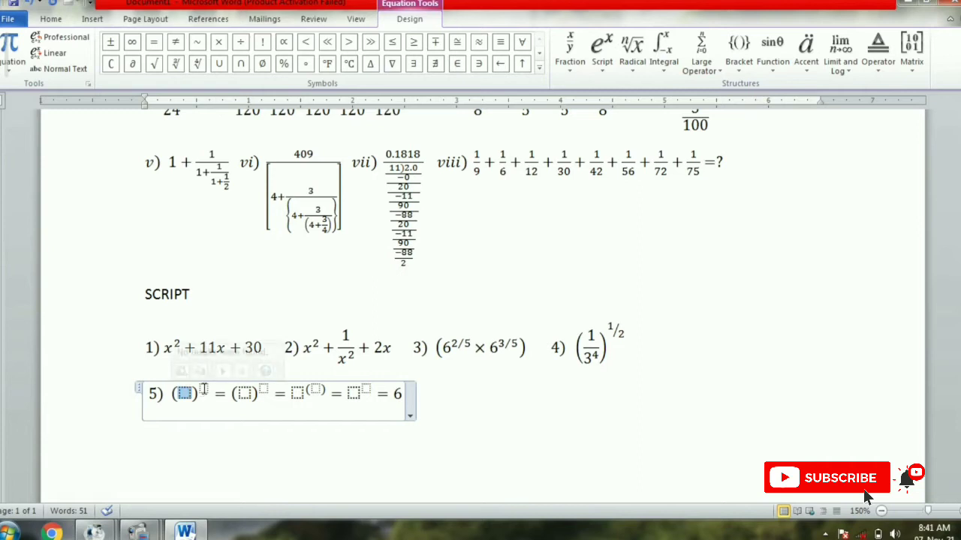
click(202, 389)
click(578, 60)
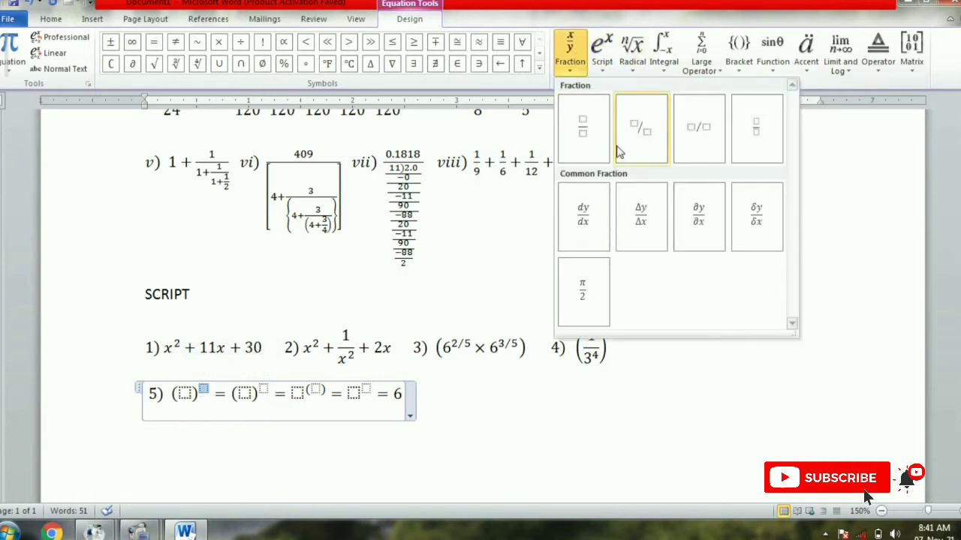
click(638, 141)
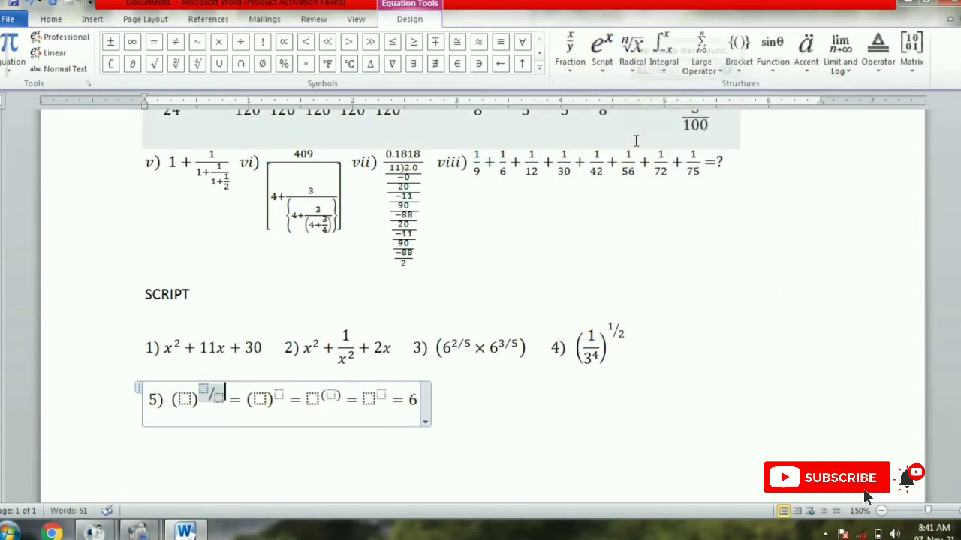
click(279, 394)
click(602, 53)
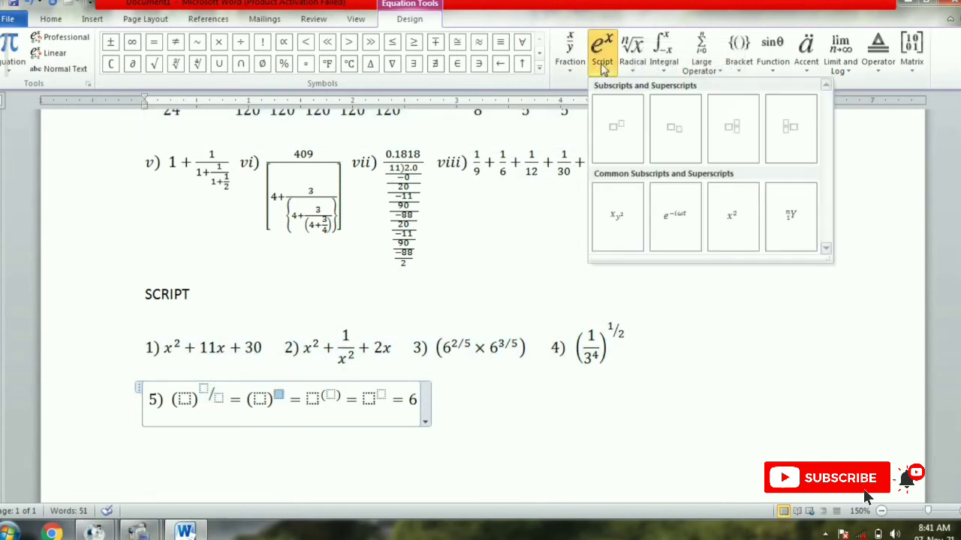
click(570, 52)
click(639, 128)
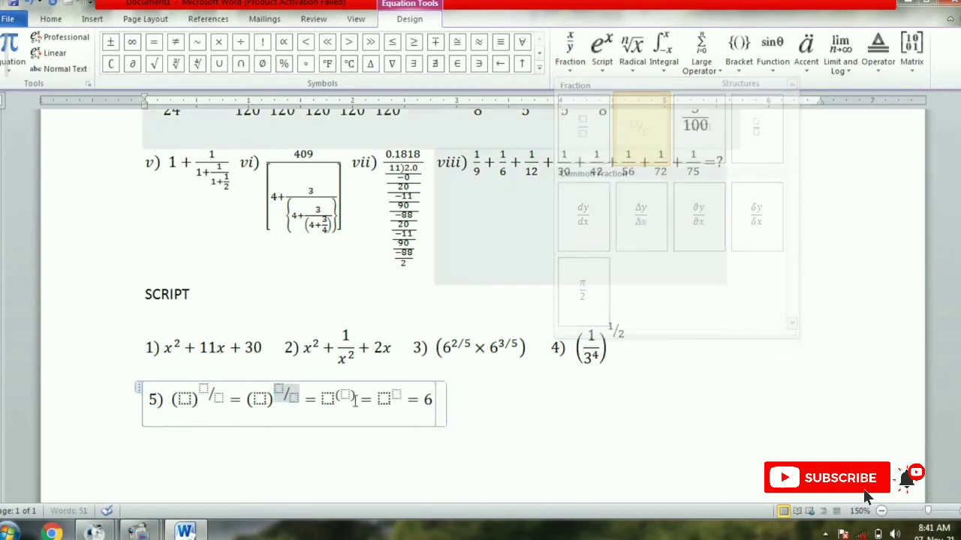
Step: Enter 2× followed by a stacked fraction inside the third exponent's brackets
click(346, 396)
text(2)
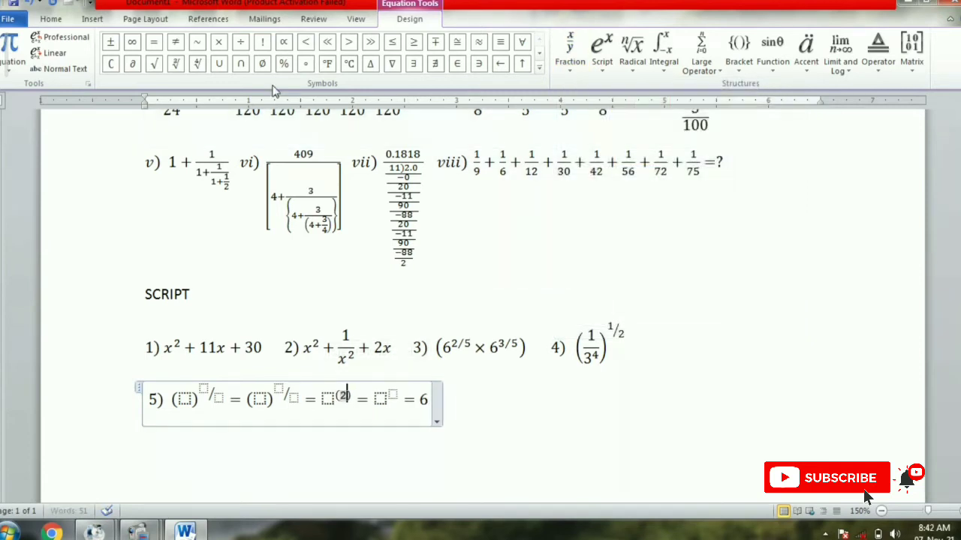
click(218, 42)
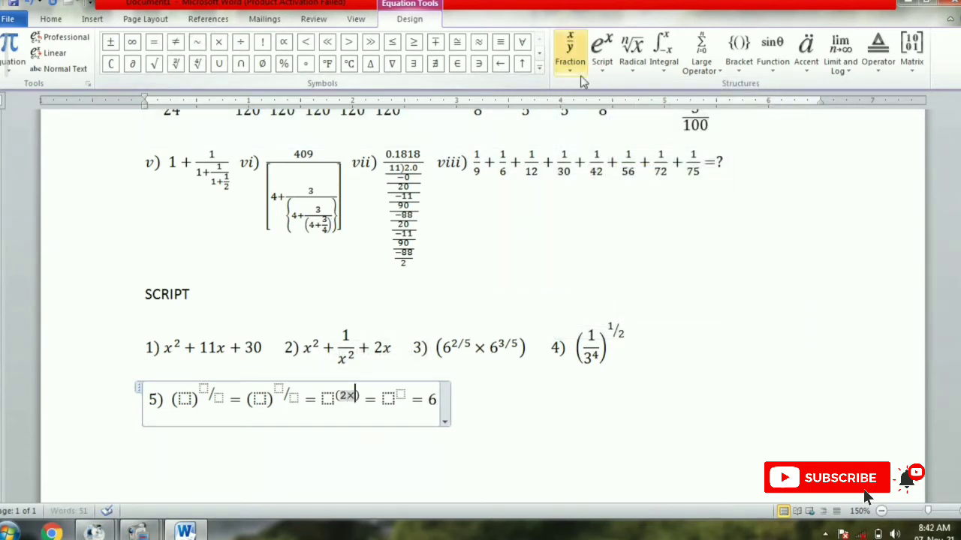
click(570, 53)
click(586, 112)
Step: Fill item 5's first term as (36)^(1/2)
click(184, 404)
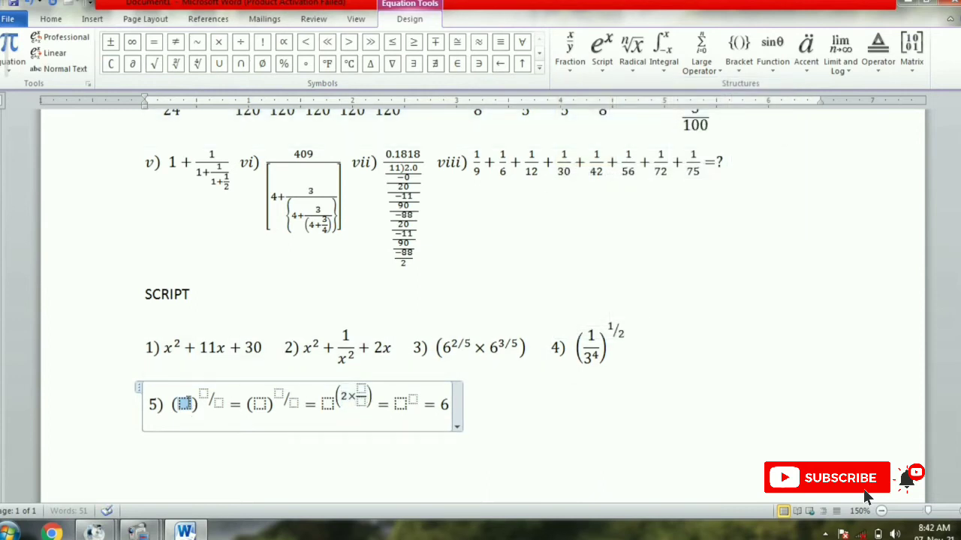
text(36)
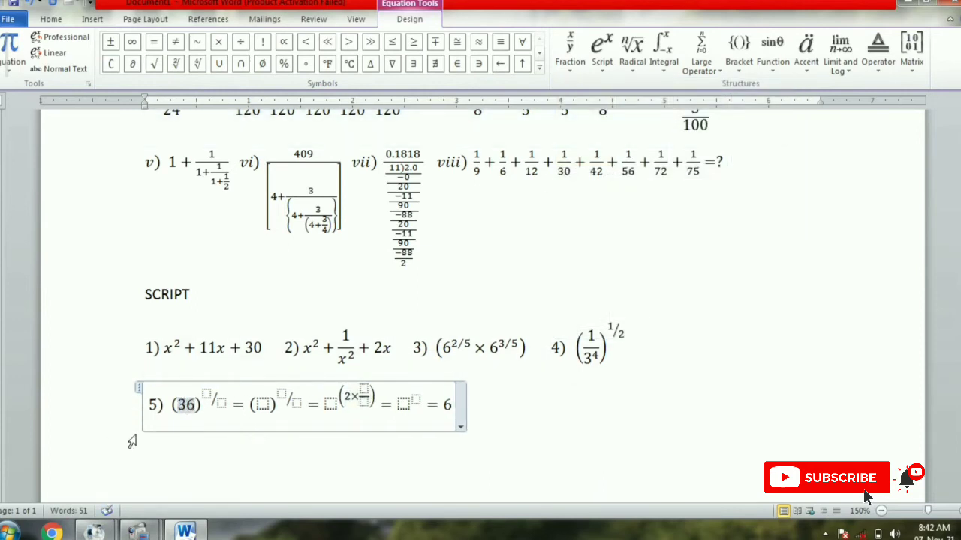
key(Right)
click(206, 395)
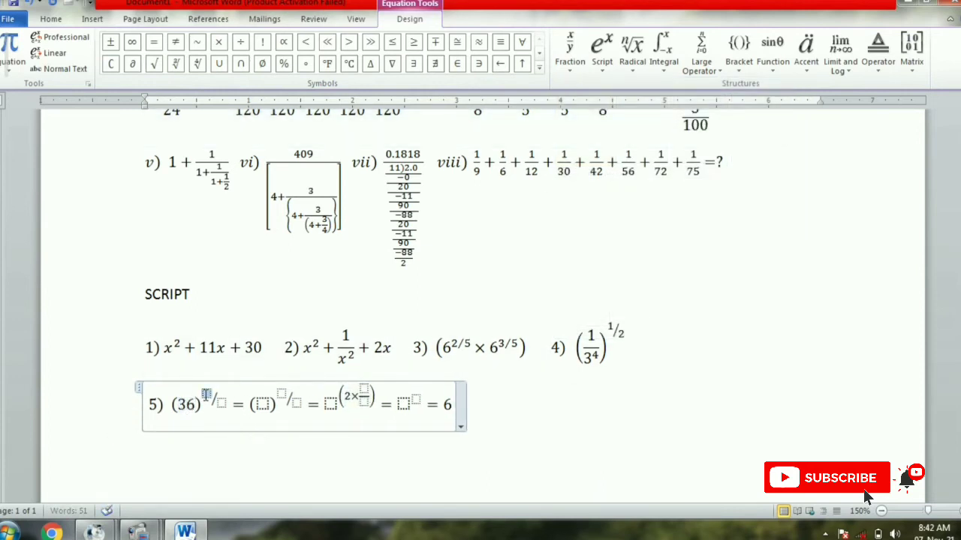
text(1)
click(217, 404)
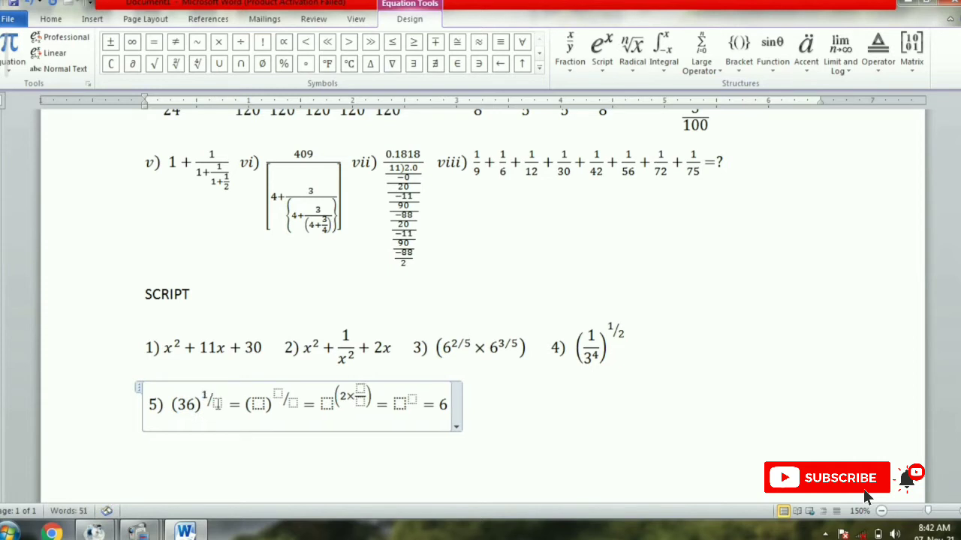
text(2)
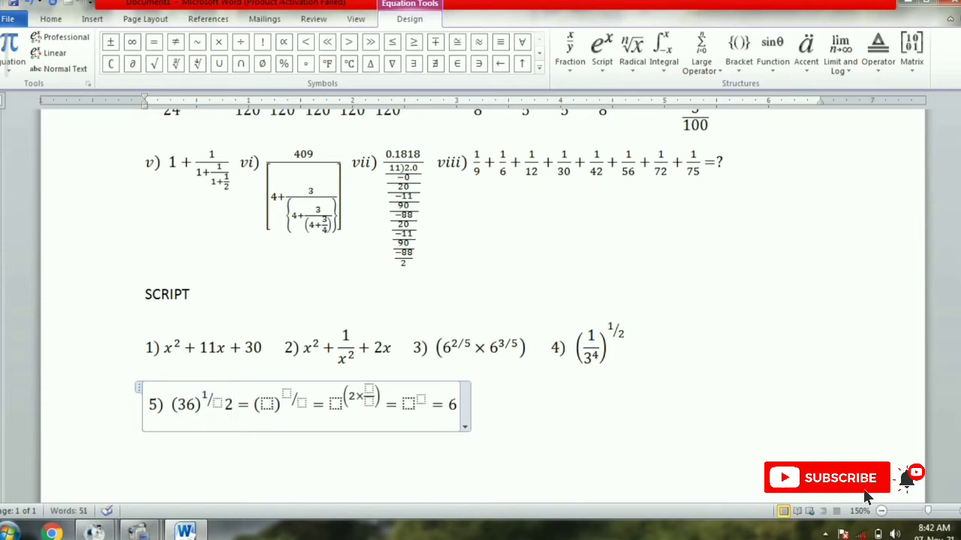
key(BackSpace)
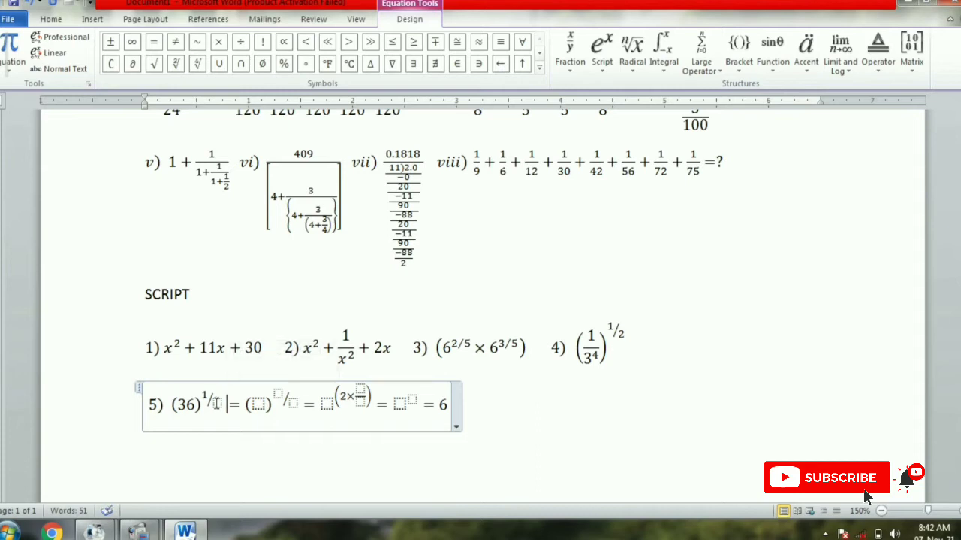
click(217, 403)
text(2)
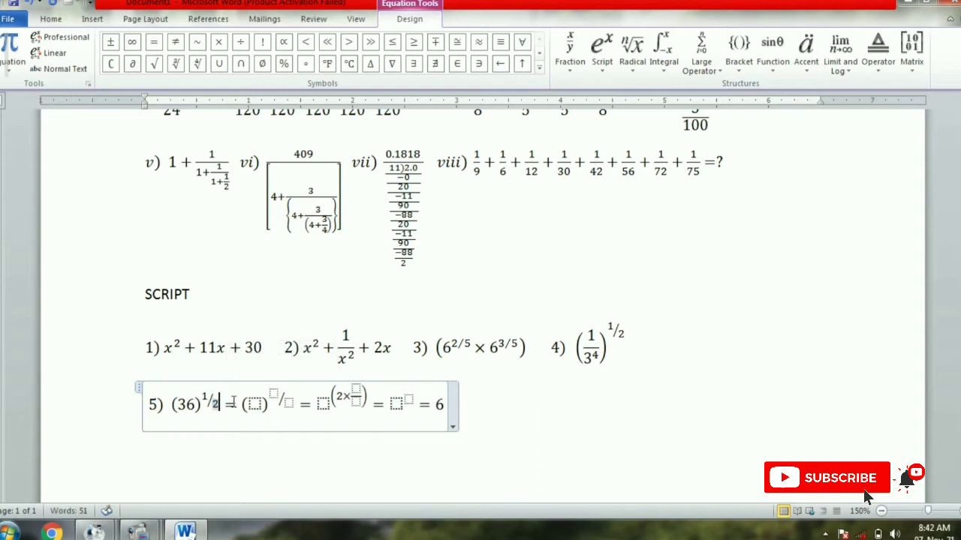
key(Right)
key(Right)
key(Right)
Step: Write the second term of item 5 as (6²) raised to 1/2
click(602, 56)
click(612, 115)
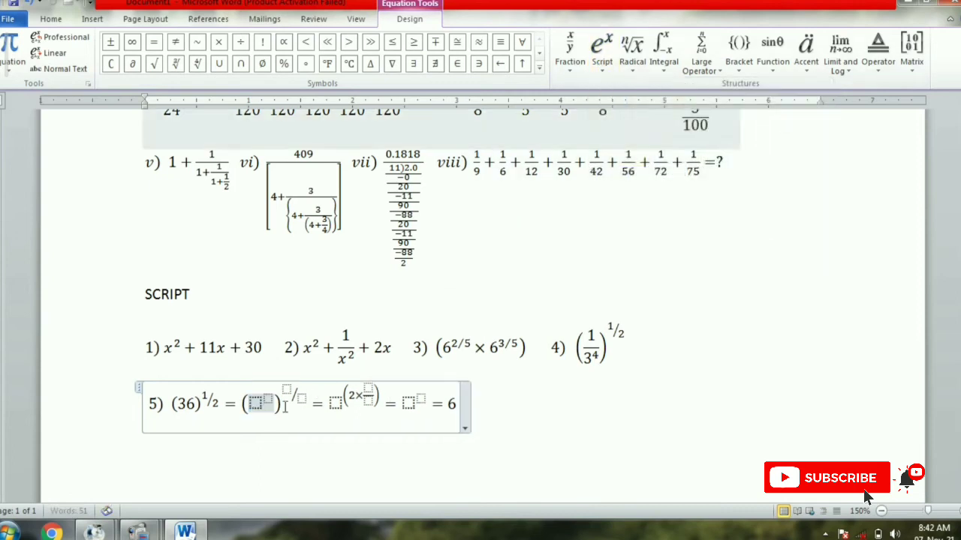
text(6)
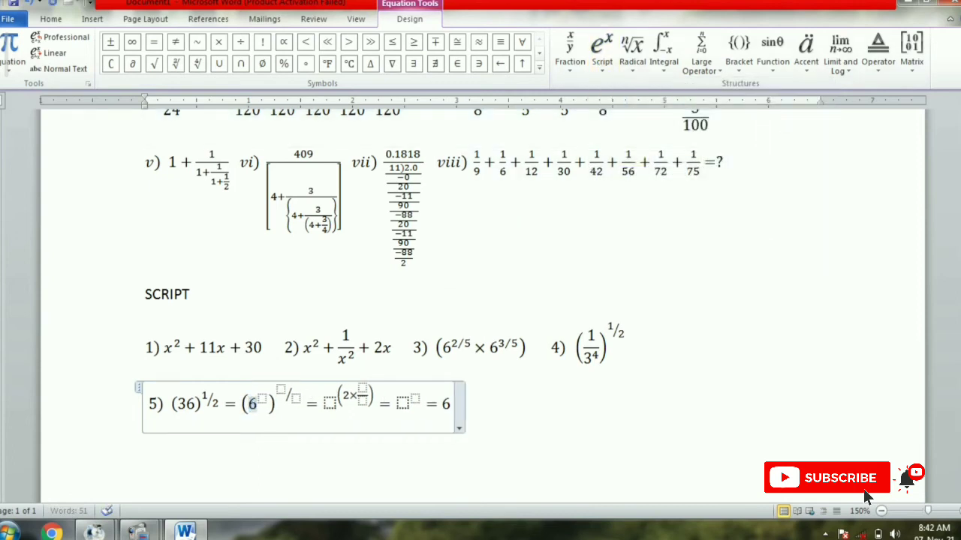
click(264, 397)
text(2)
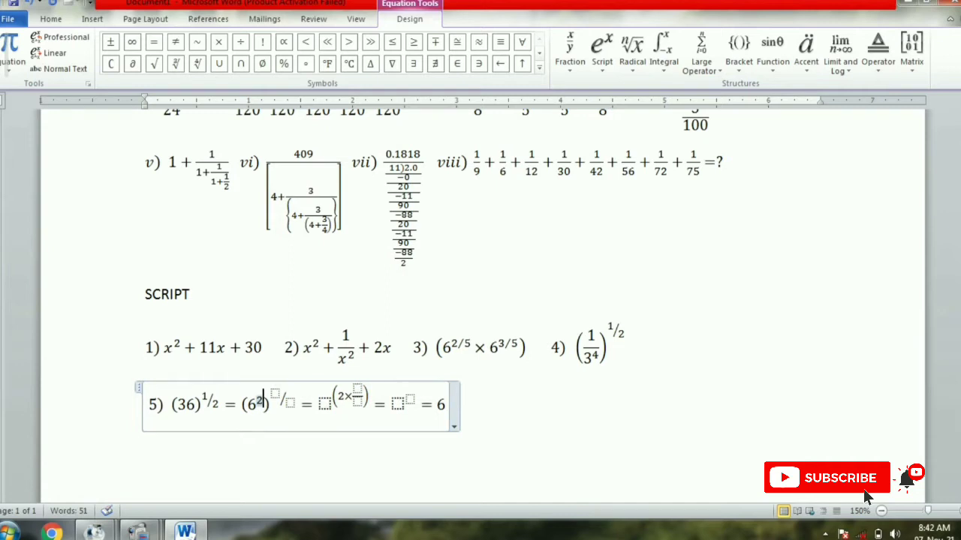
click(275, 393)
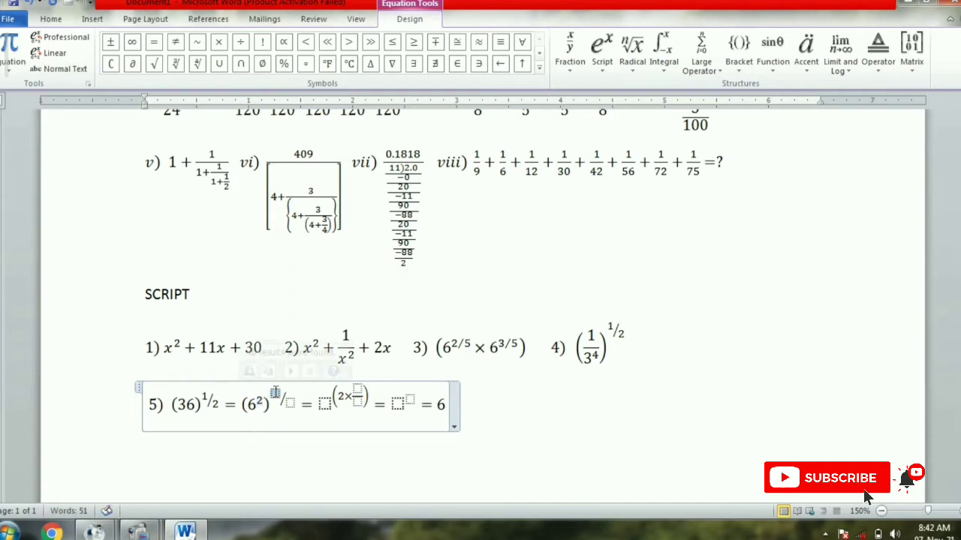
text(1)
click(285, 403)
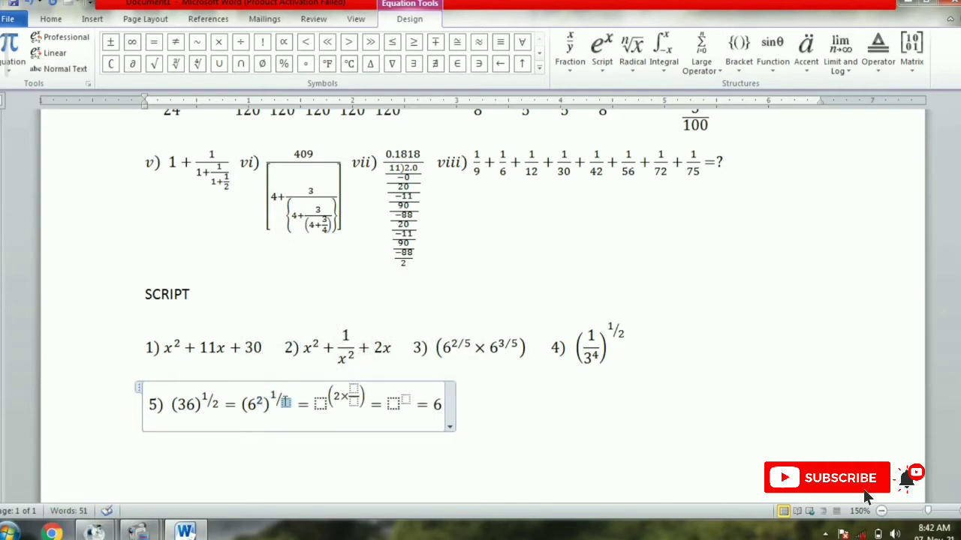
text(2)
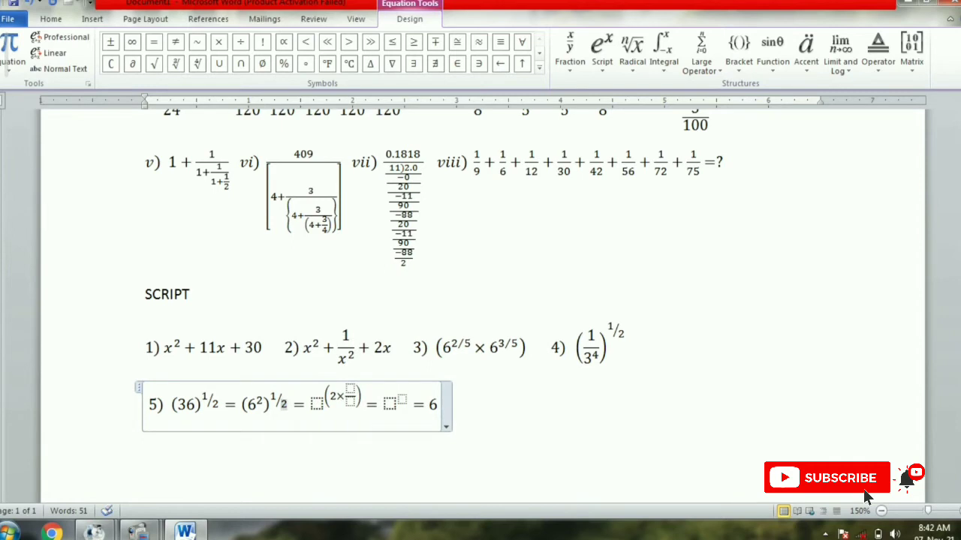
Step: Fill the third term as 6 raised to 2×1/2
click(317, 404)
text(6)
click(345, 387)
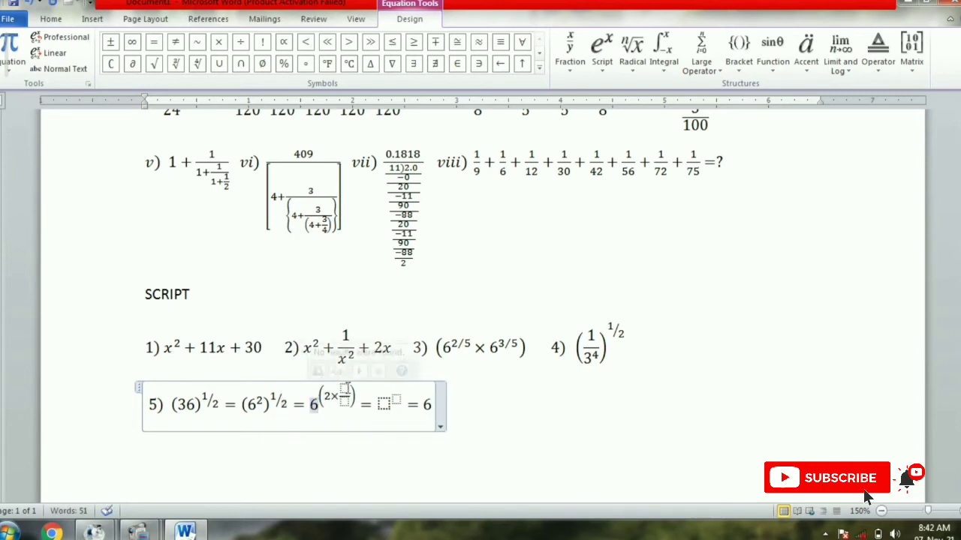
text(1)
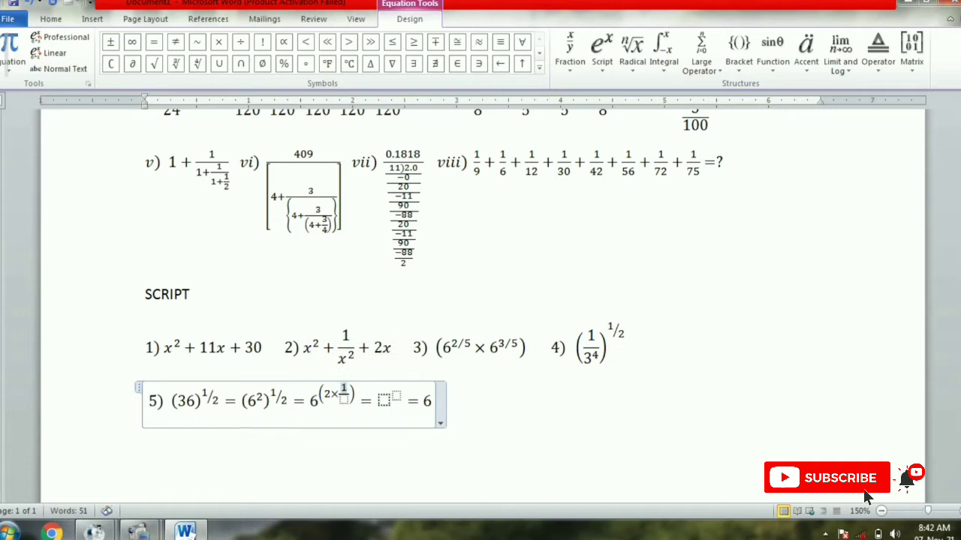
click(346, 402)
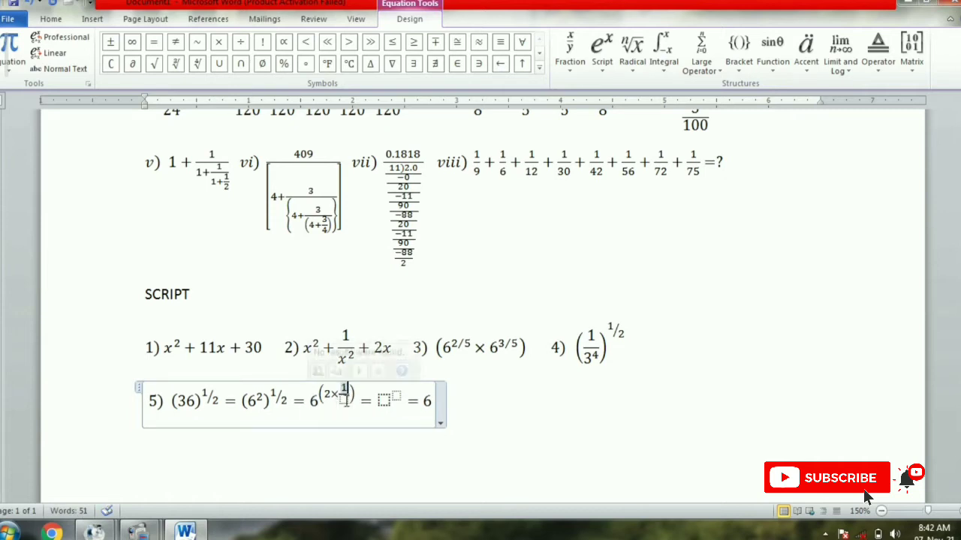
click(350, 404)
click(345, 400)
text(2)
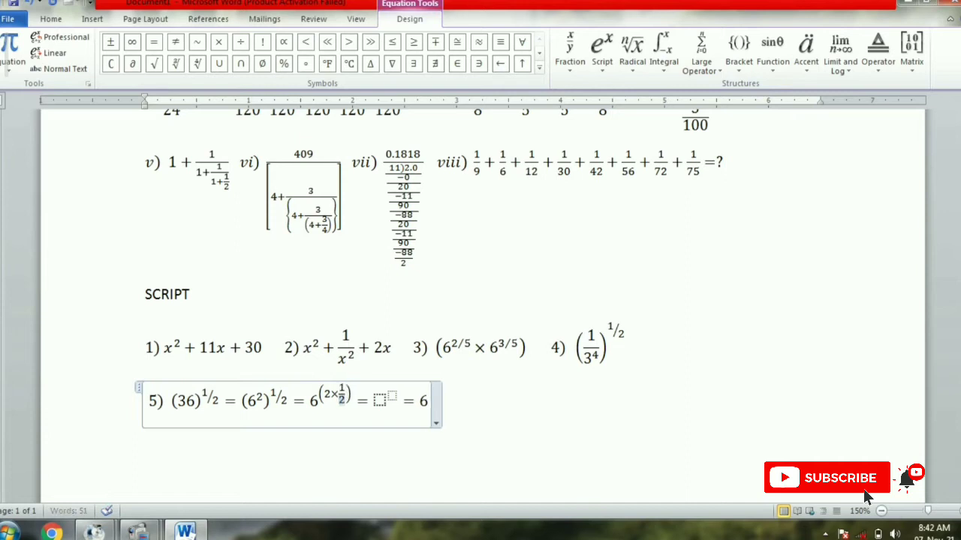
Step: Finish the chain with 6¹ = 6, then exit the equation, typing 6) after it
key(Right)
key(Right)
key(Right)
key(Right)
text(6)
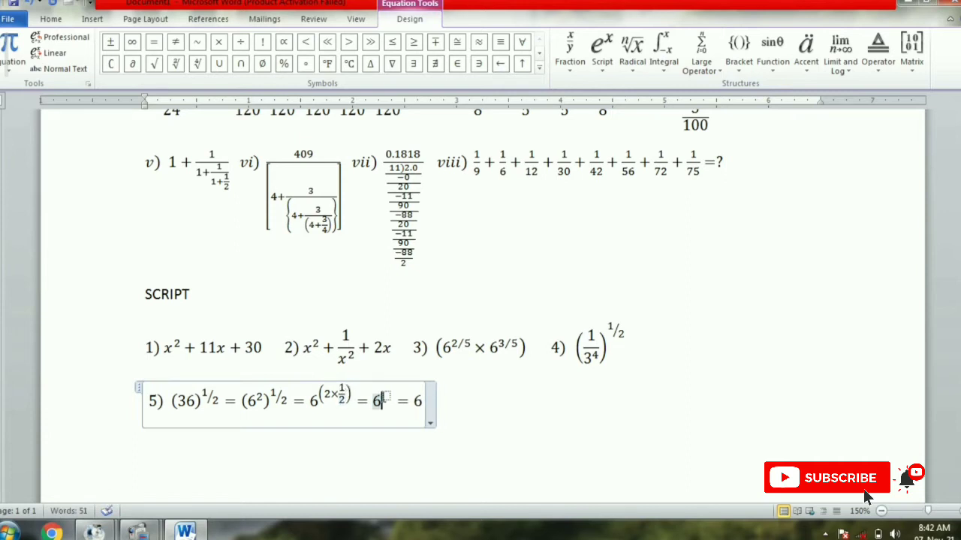
key(Right)
text(1)
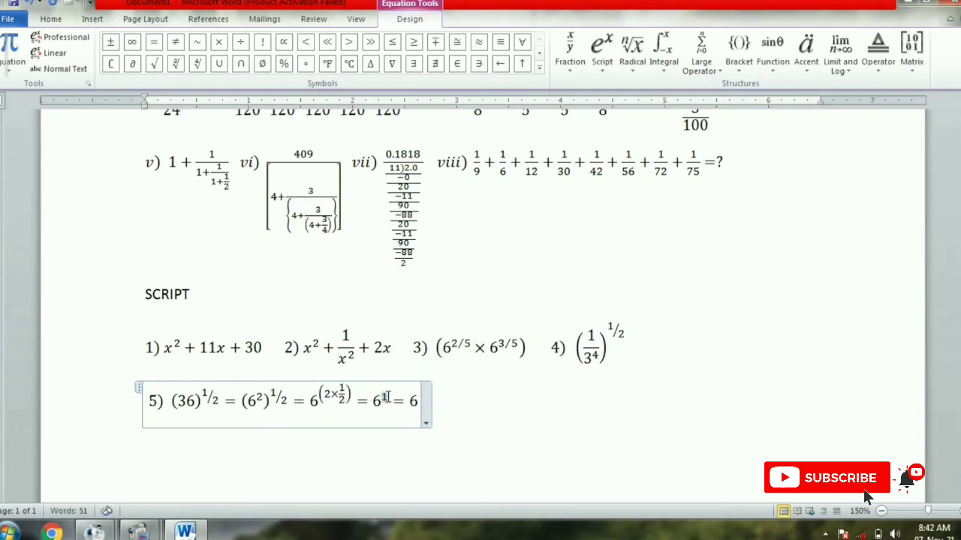
click(456, 405)
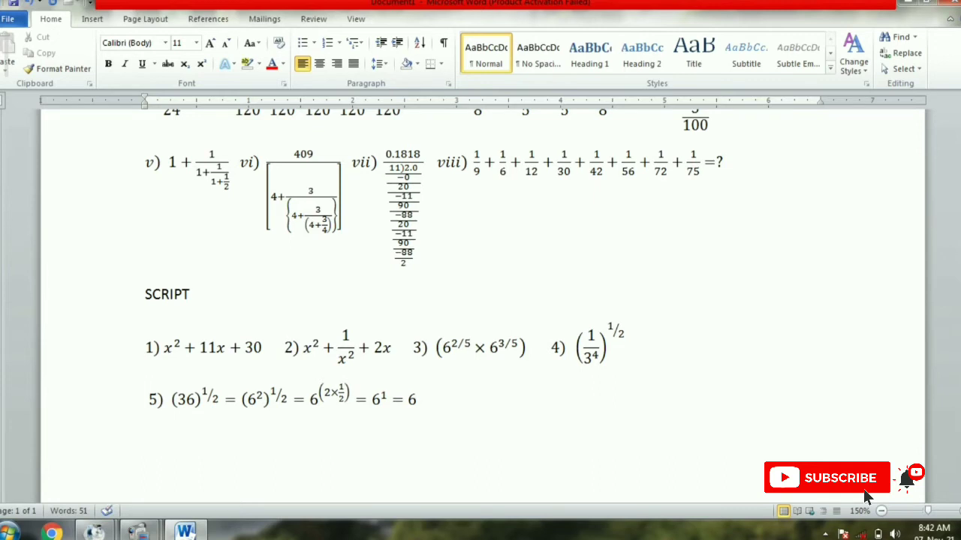
text(6))
Step: Replace the stray 6) with a new equation after item 5 labelled 6)
key(BackSpace)
key(BackSpace)
key(alt+equal)
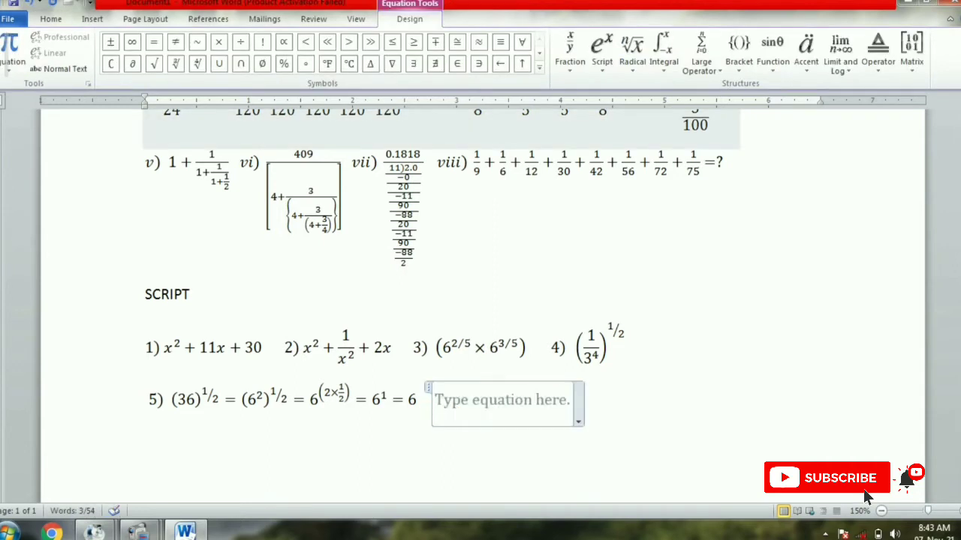
text(6))
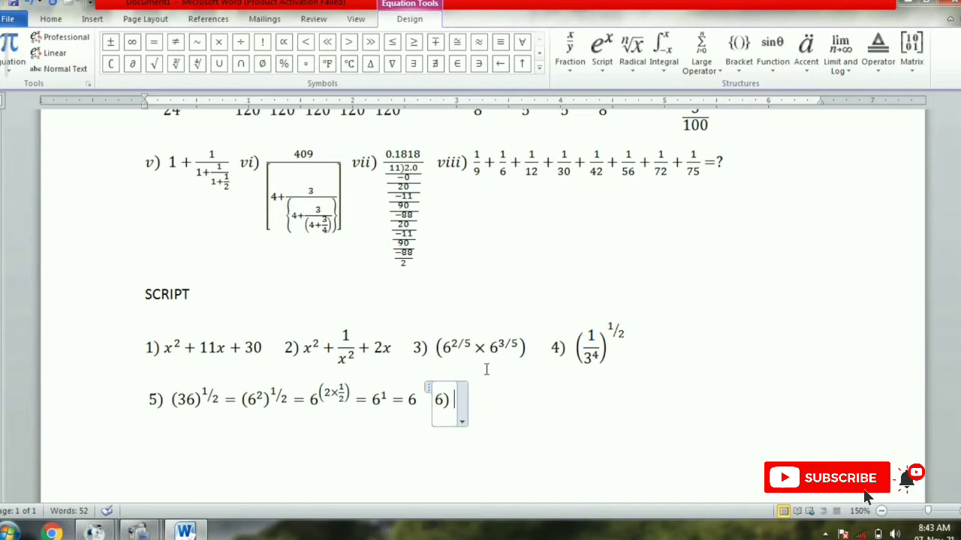
Step: Start item 6 with an empty power template, an equals sign and a stacked fraction
click(602, 53)
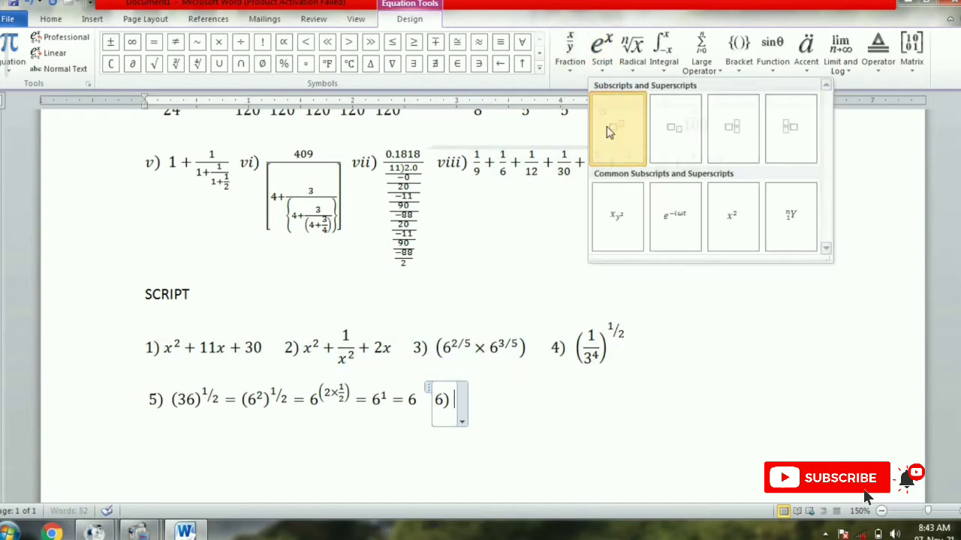
click(607, 131)
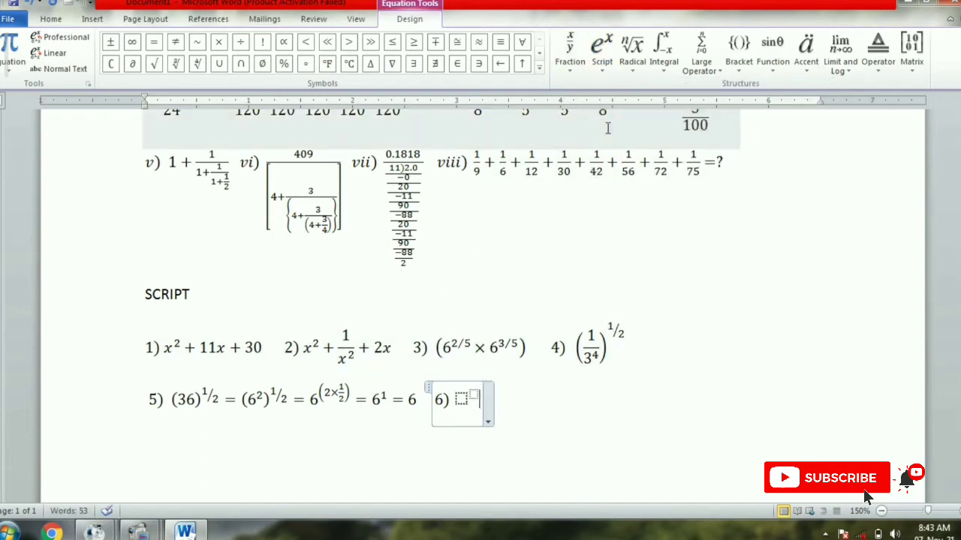
text(=)
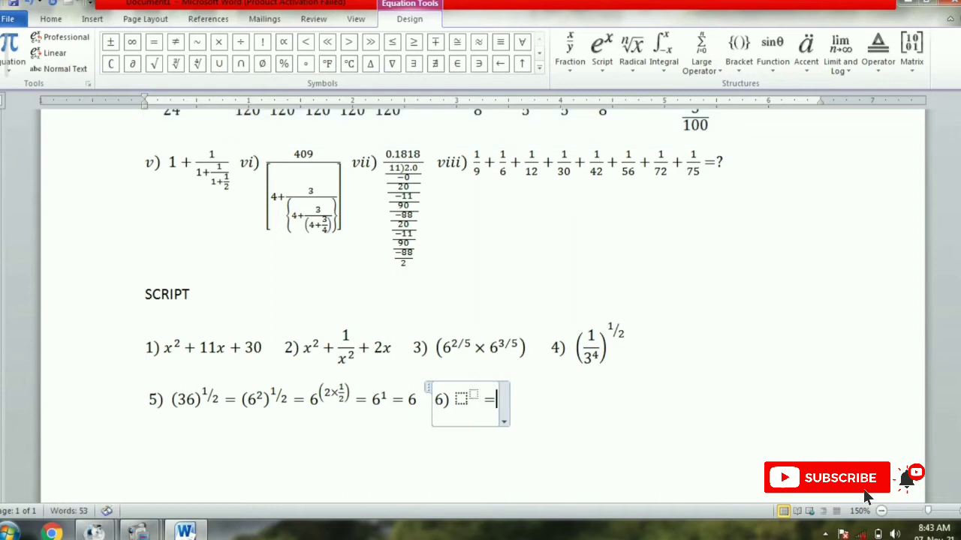
click(570, 53)
click(585, 126)
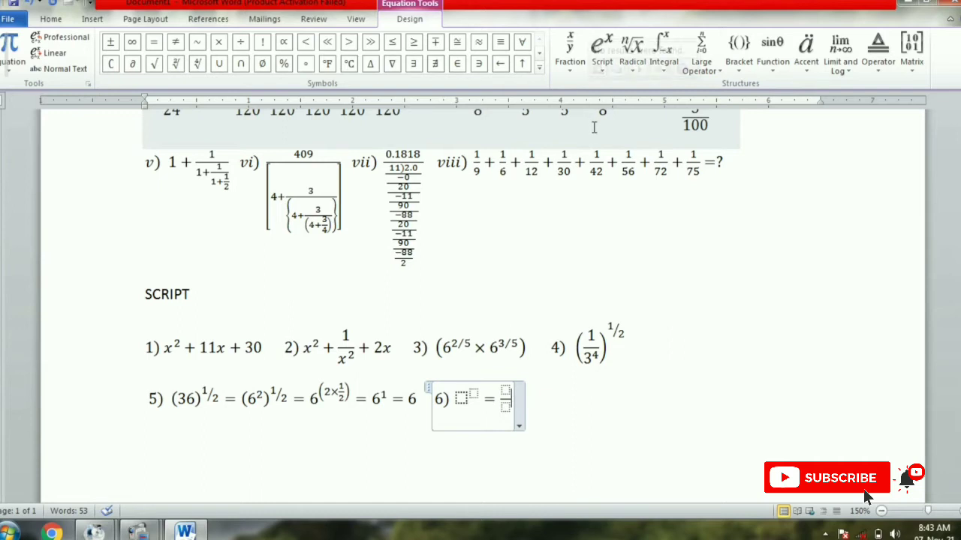
text(=)
Step: Append four more empty stacked fractions, joined by equals signs
click(578, 69)
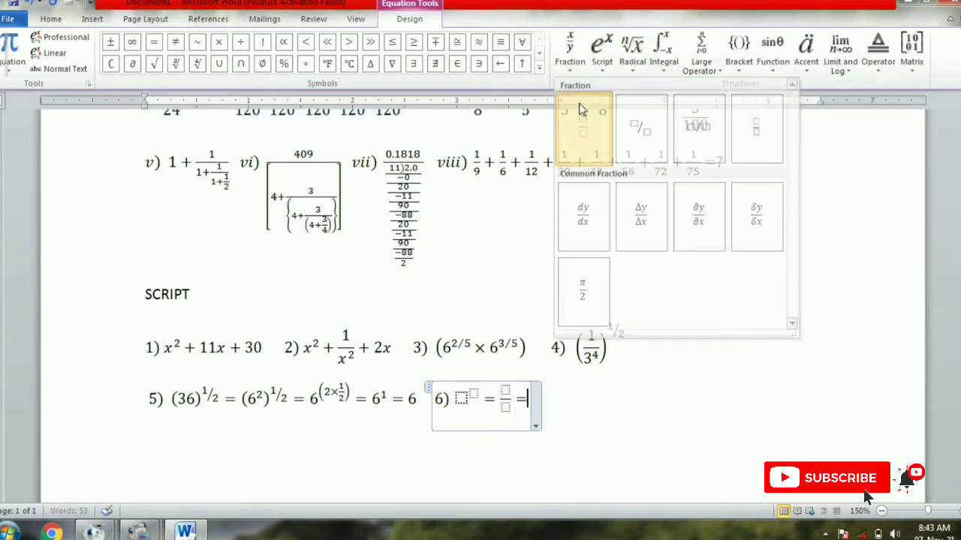
click(582, 126)
text(=)
click(570, 53)
click(574, 116)
text(= ⬚/⬚ =)
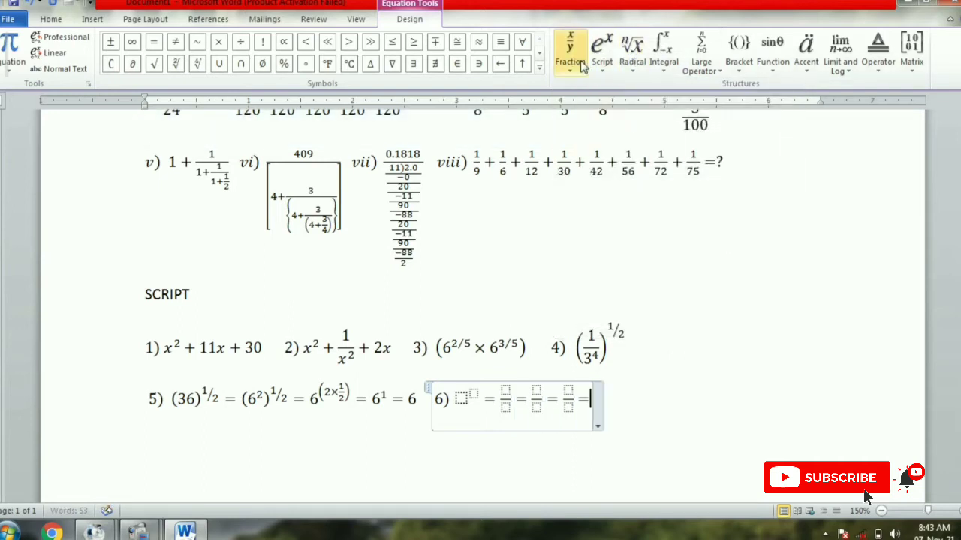
click(569, 52)
click(584, 121)
text(=)
click(570, 53)
click(584, 120)
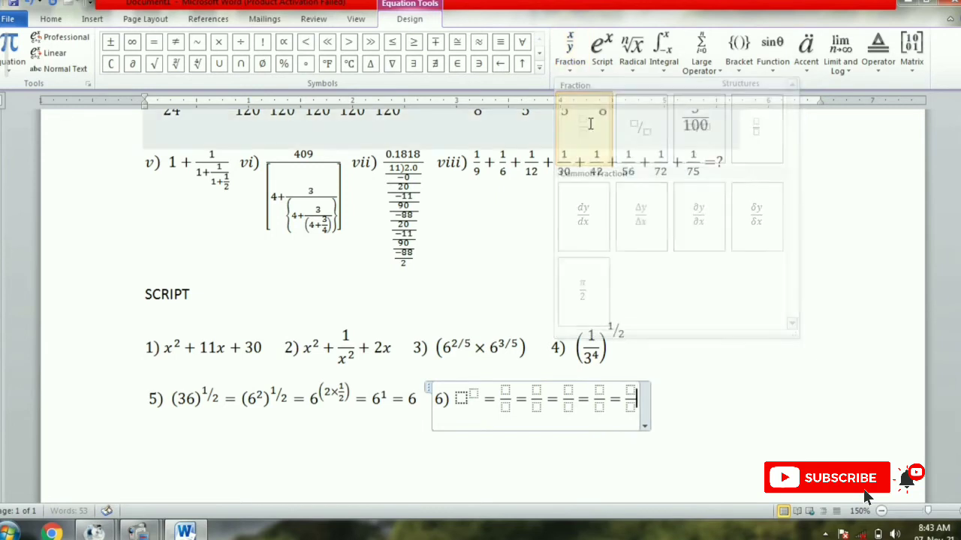
Step: Wrap the first three fraction denominators of item 6 in parentheses
click(506, 406)
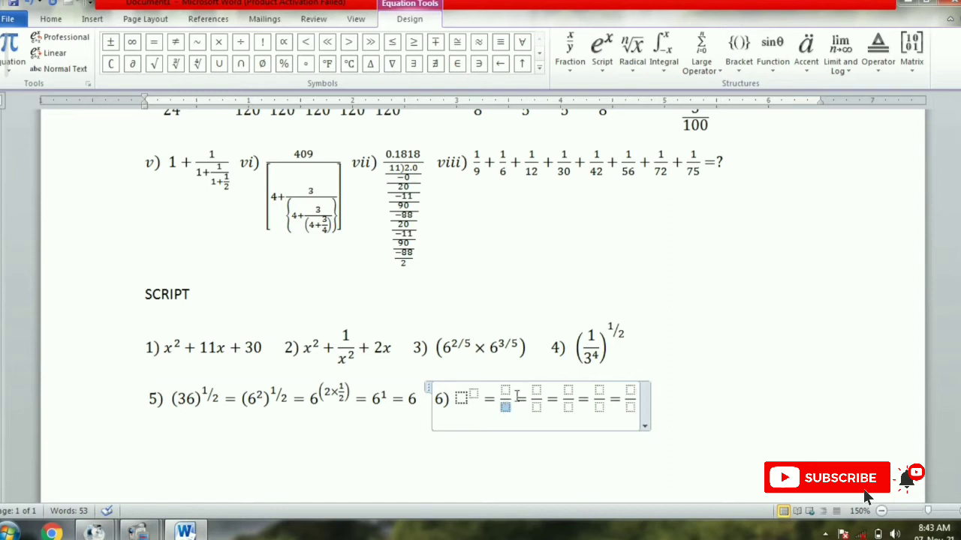
click(731, 60)
click(745, 130)
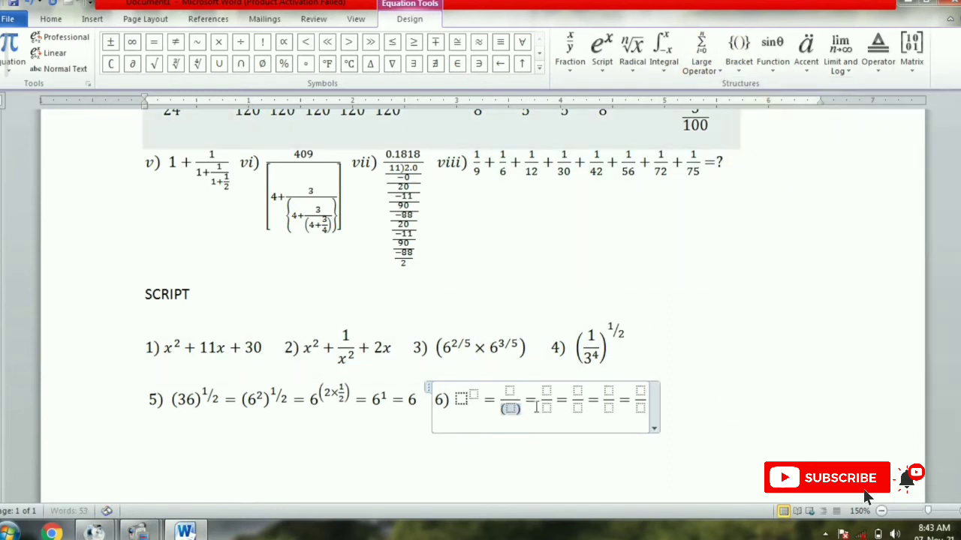
click(546, 407)
click(738, 51)
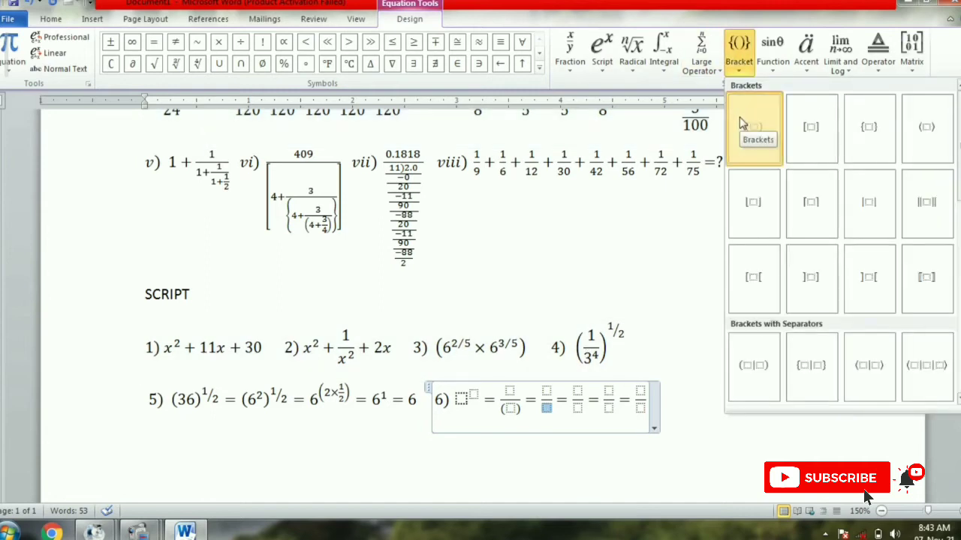
click(740, 120)
click(588, 409)
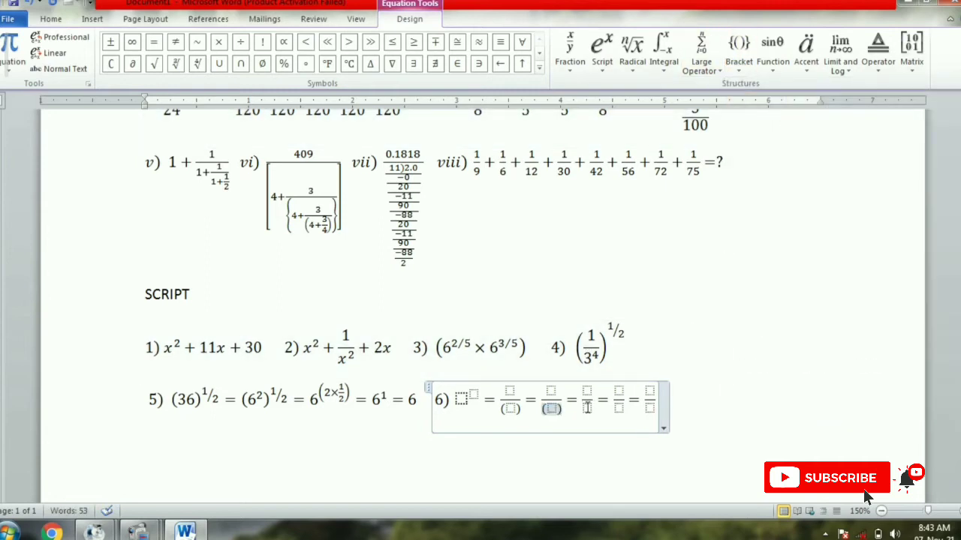
click(738, 54)
click(754, 134)
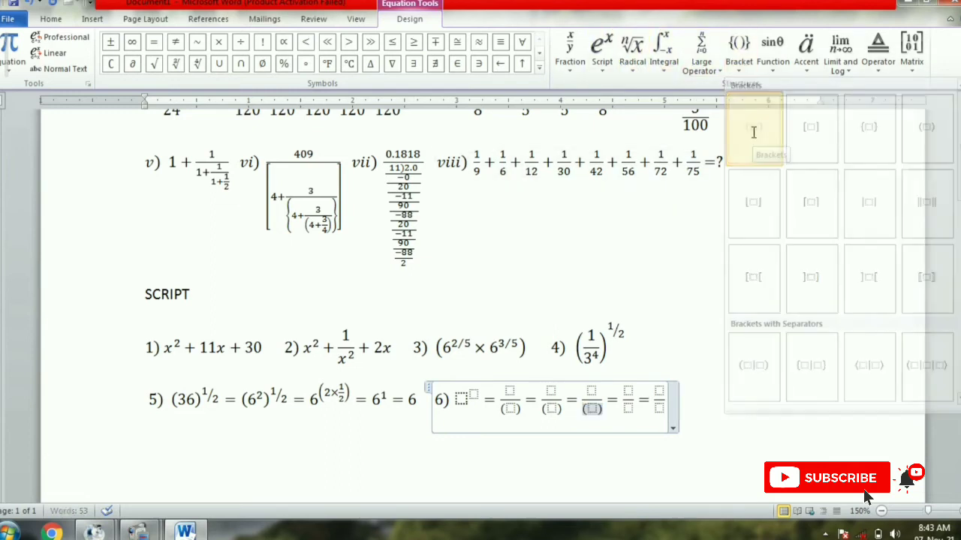
Step: Place an empty power template in the fourth fraction's denominator
click(602, 52)
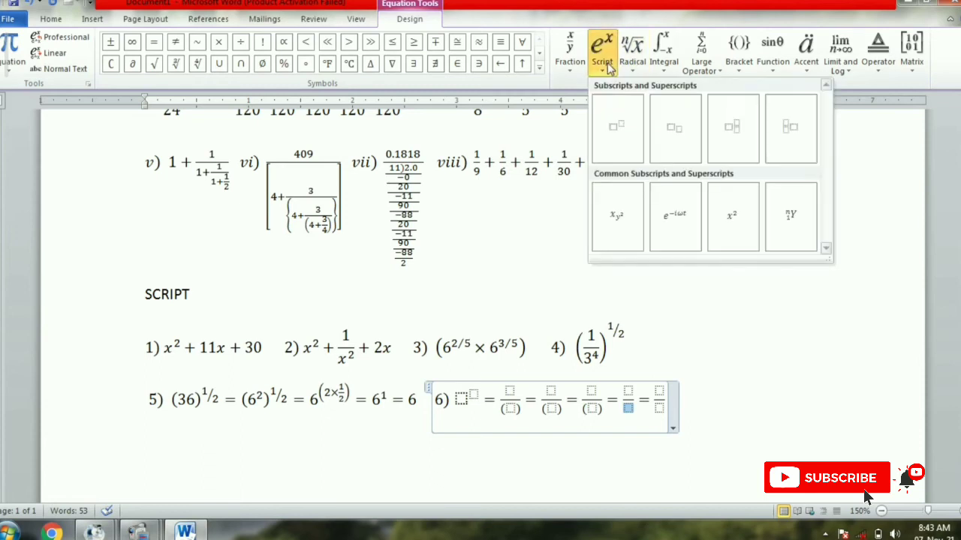
click(620, 125)
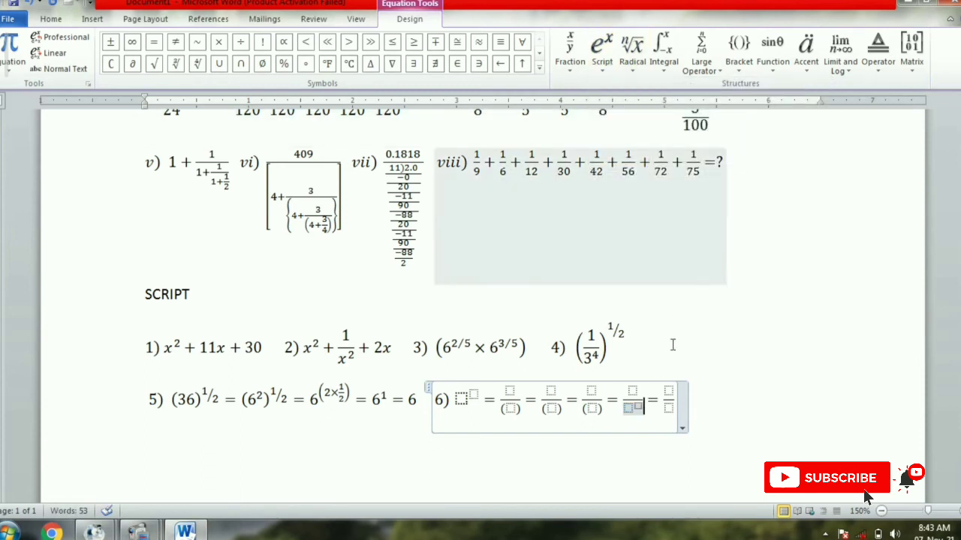
click(511, 409)
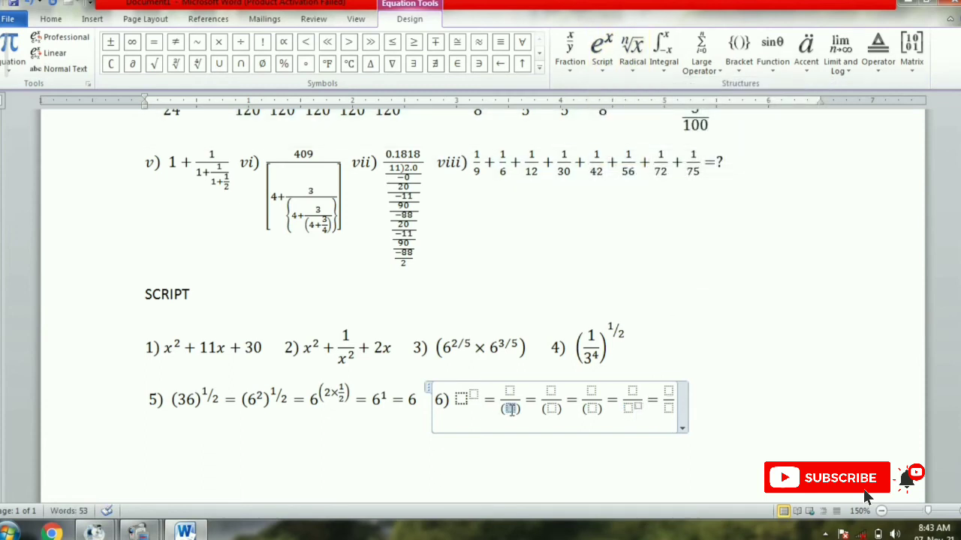
click(463, 397)
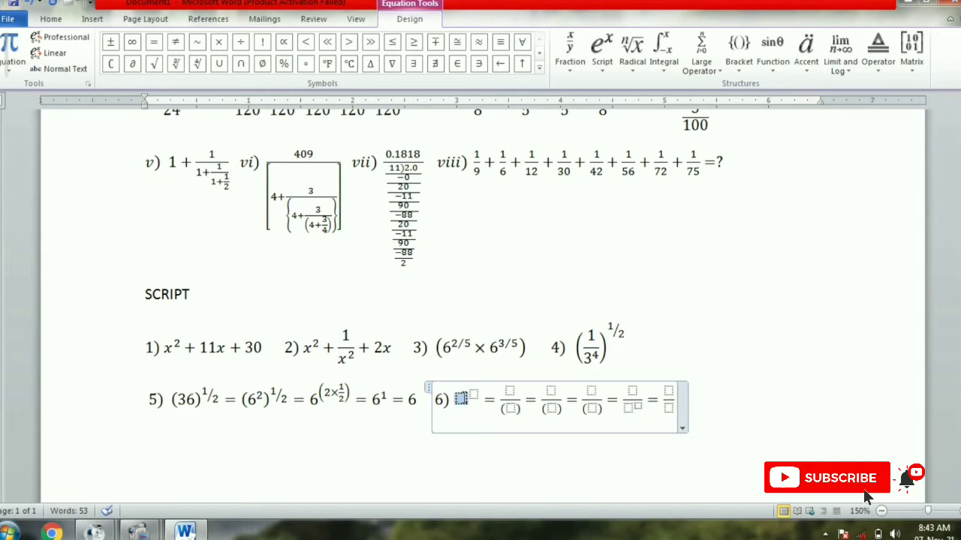
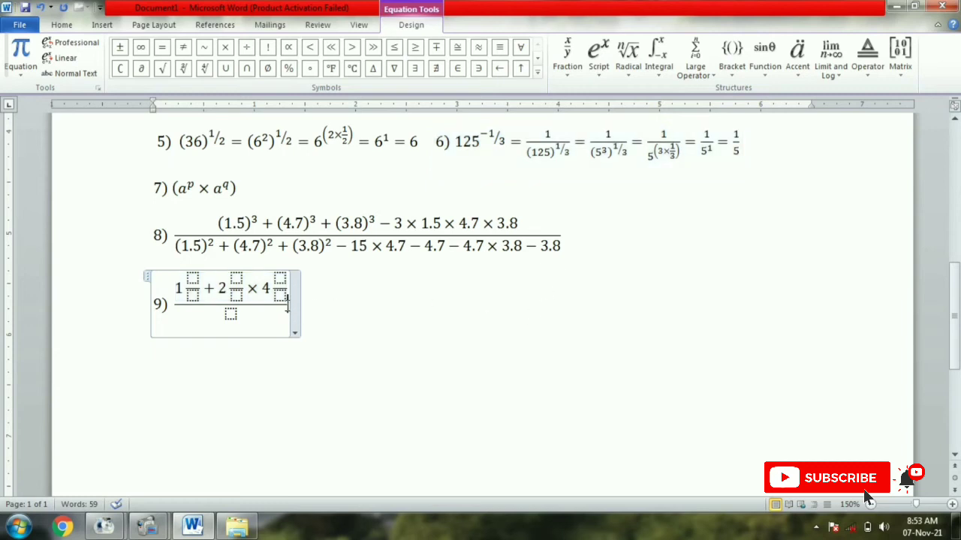
Step: In equation 9's denominator, enter + 1 with an empty stacked fraction, then × 2
text(+)
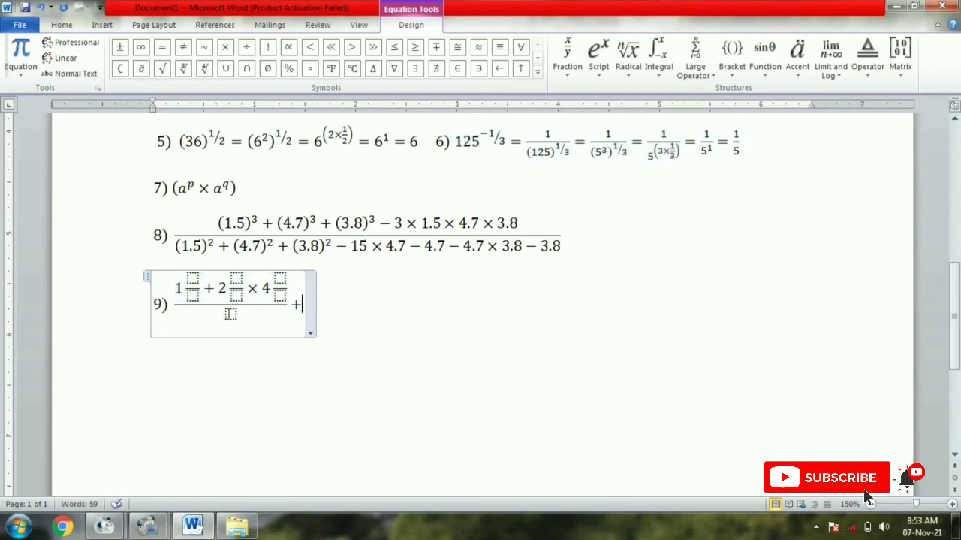
key(Left)
key(Left)
text(1)
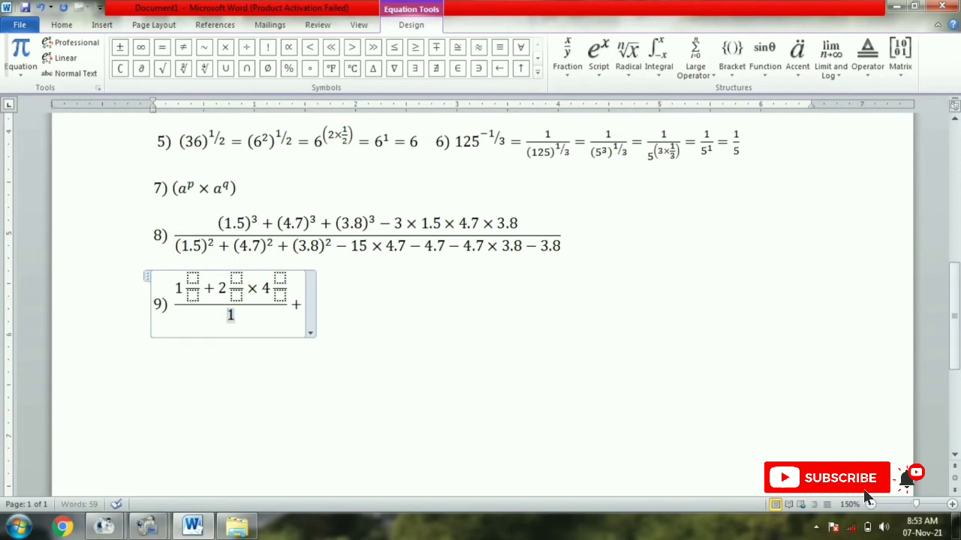
click(567, 60)
click(601, 138)
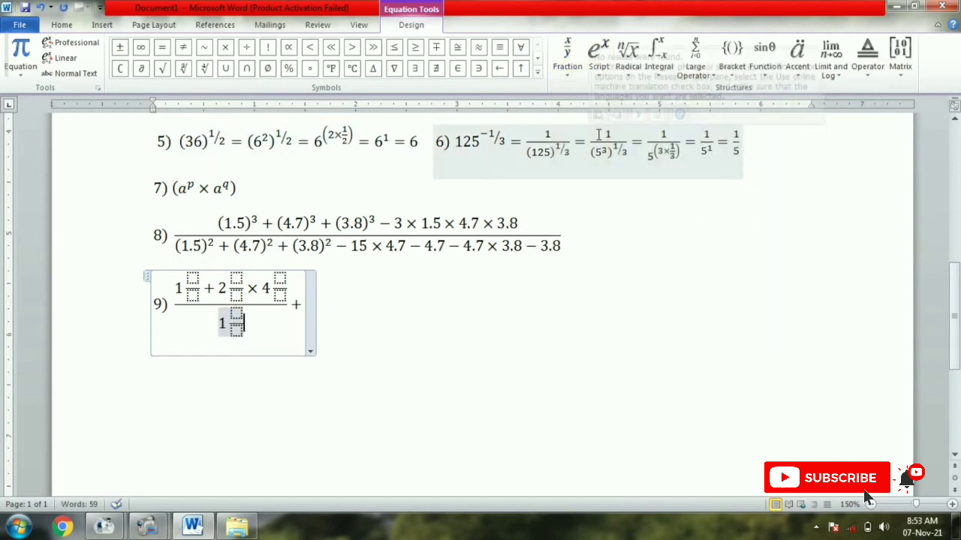
click(225, 49)
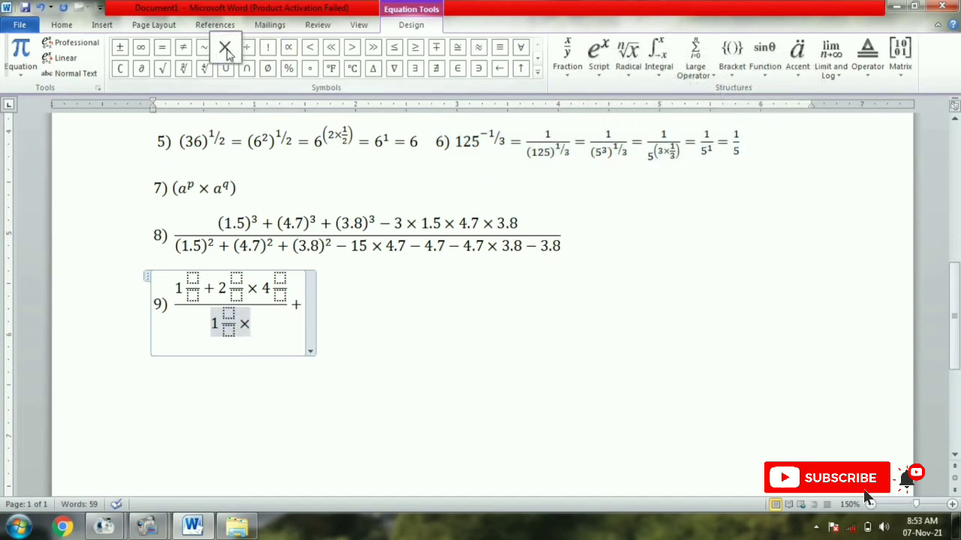
text(3)
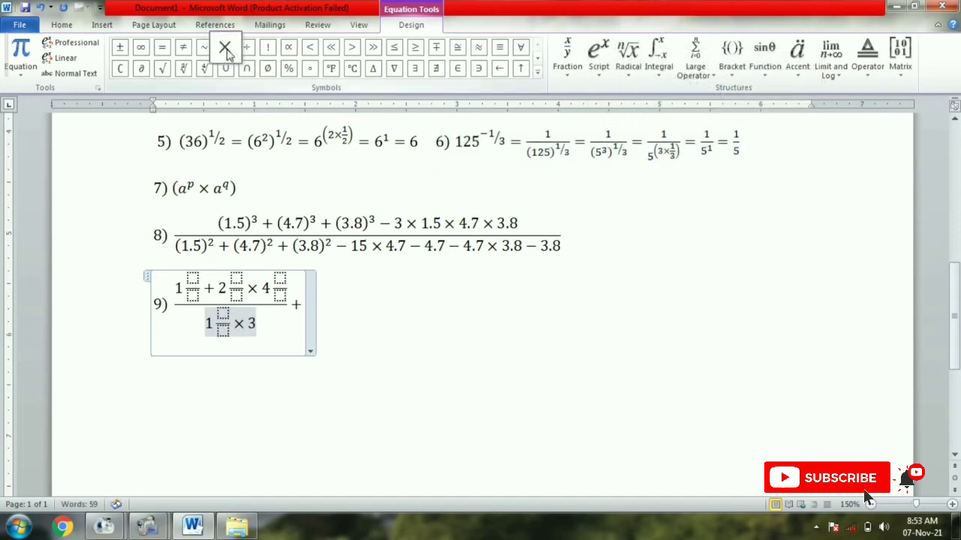
key(BackSpace)
text(2)
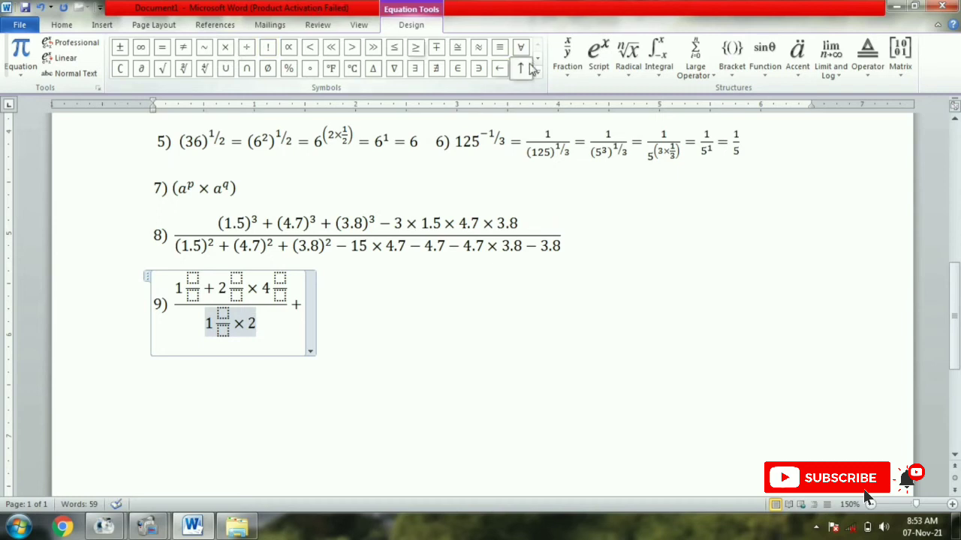
Step: Add empty stacked fractions after the 2 and after a new + 4
click(567, 52)
click(583, 132)
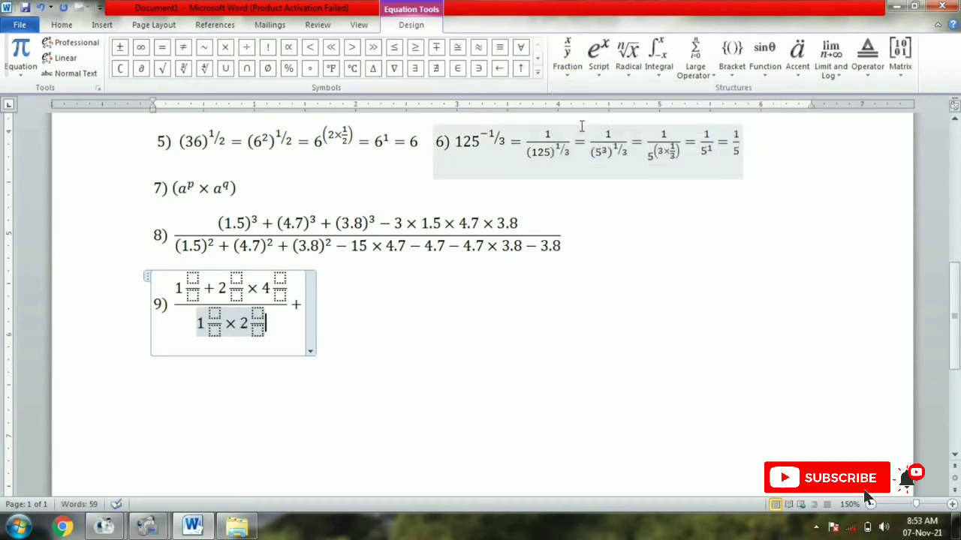
key(Right)
key(Right)
text(+4)
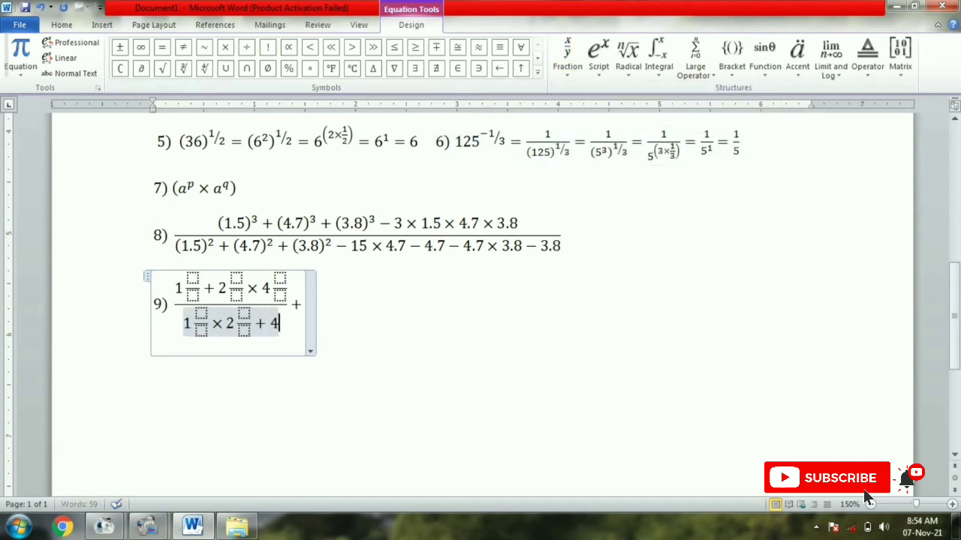
click(567, 54)
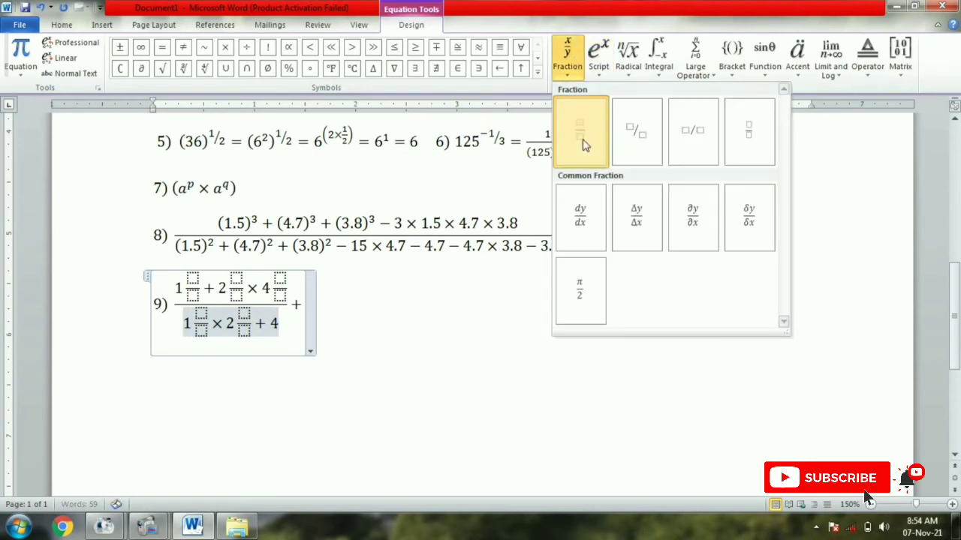
click(583, 132)
Step: Insert an empty stacked fraction after the trailing plus sign
click(305, 303)
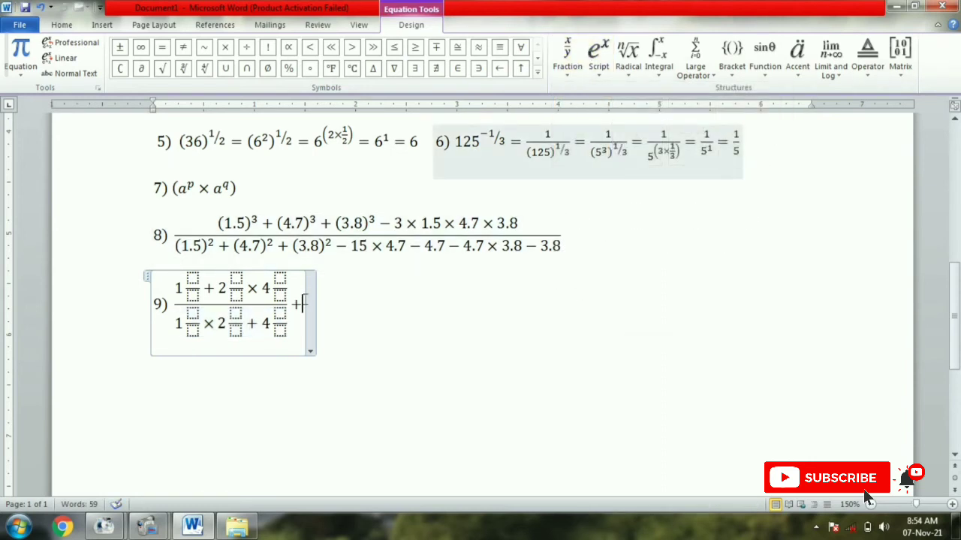
click(570, 60)
click(581, 131)
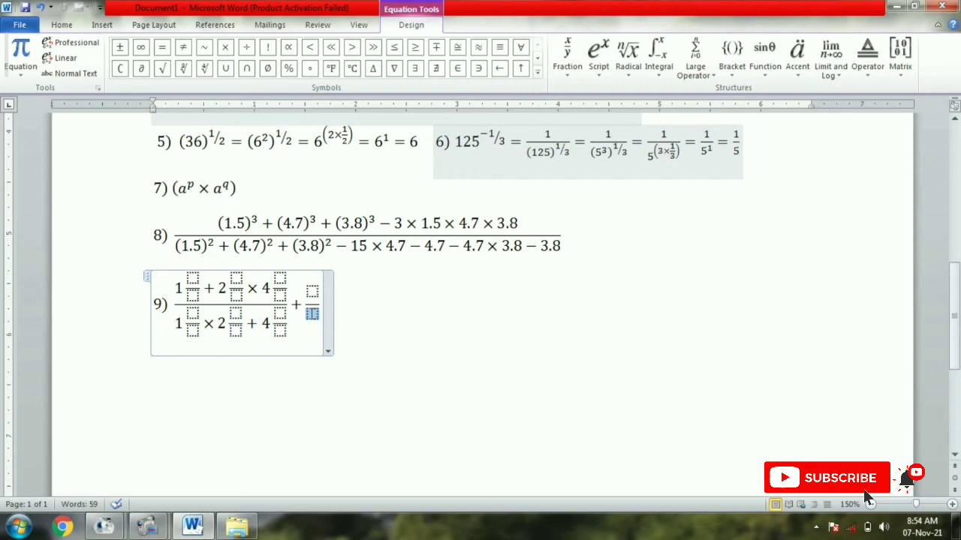
Step: Give the new fraction a denominator of 3 + a fraction over 6 with an empty fraction
text(3 +)
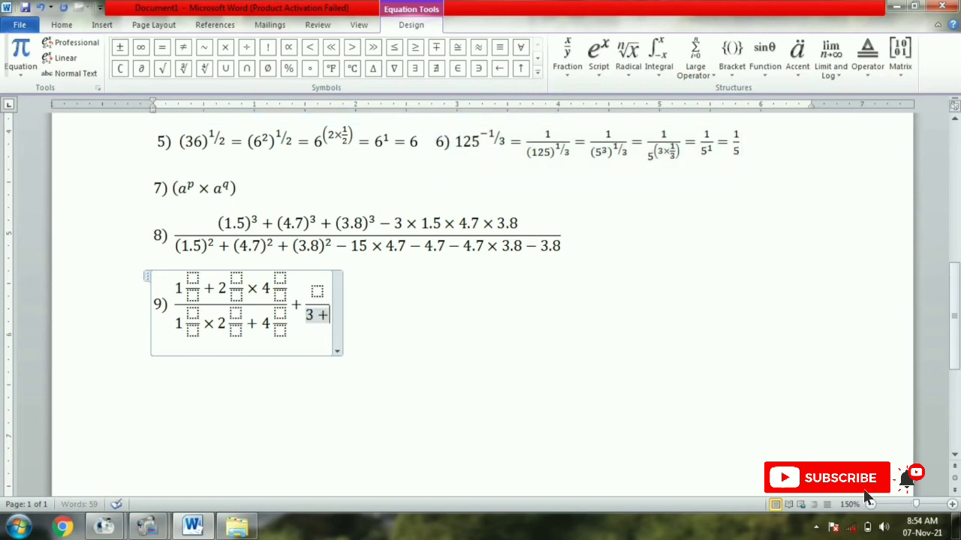
click(568, 56)
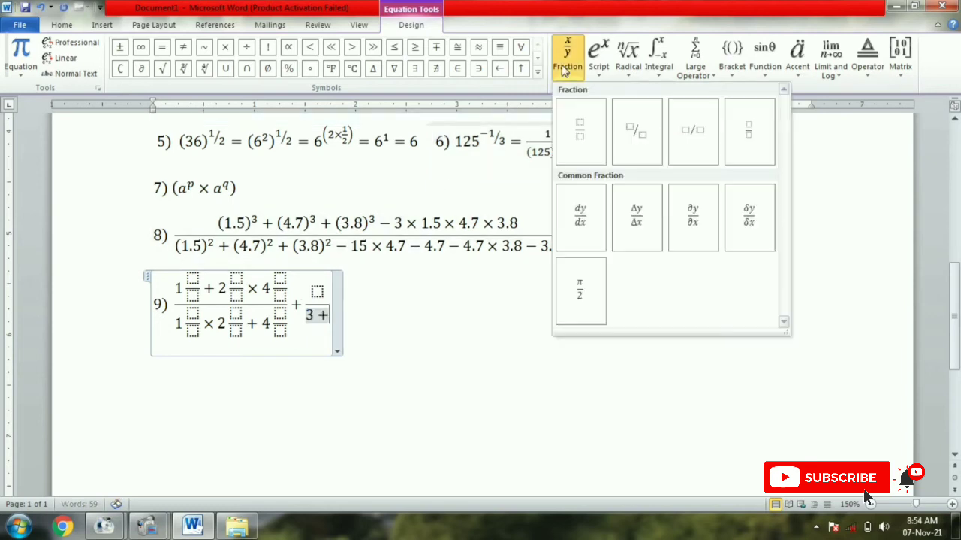
click(579, 123)
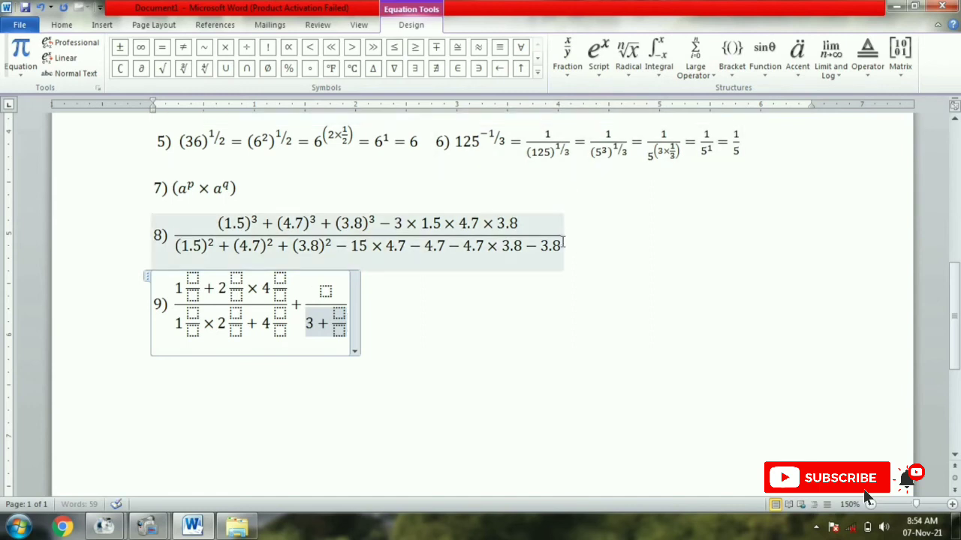
click(339, 331)
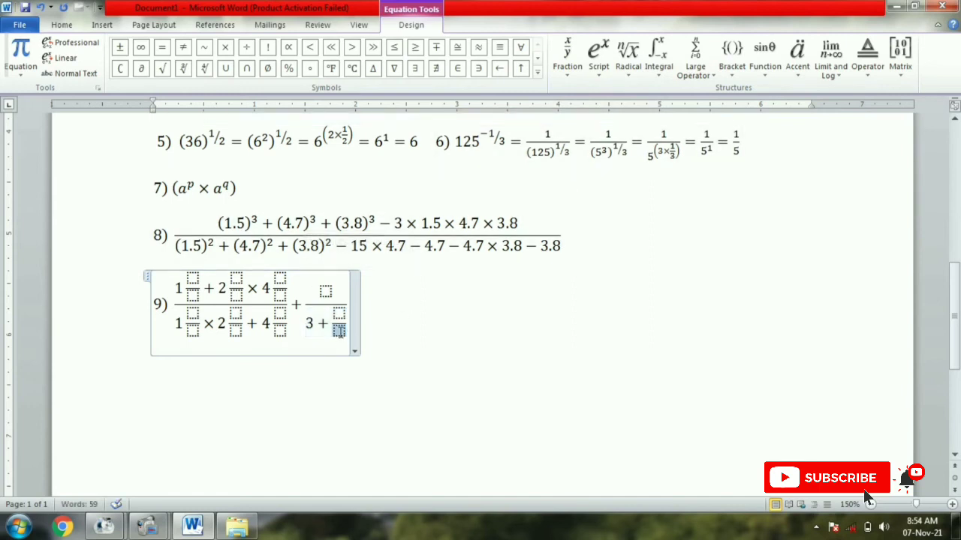
text(6)
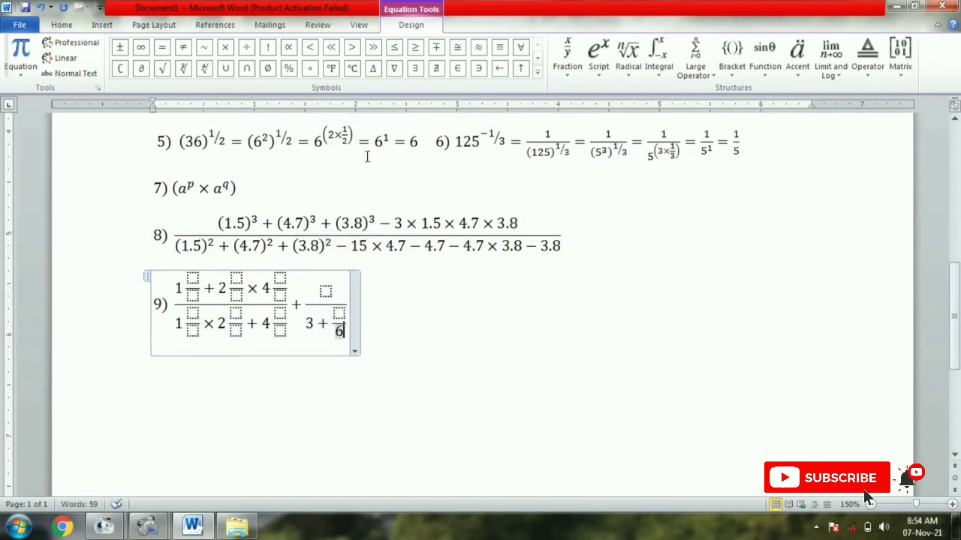
click(567, 57)
click(575, 132)
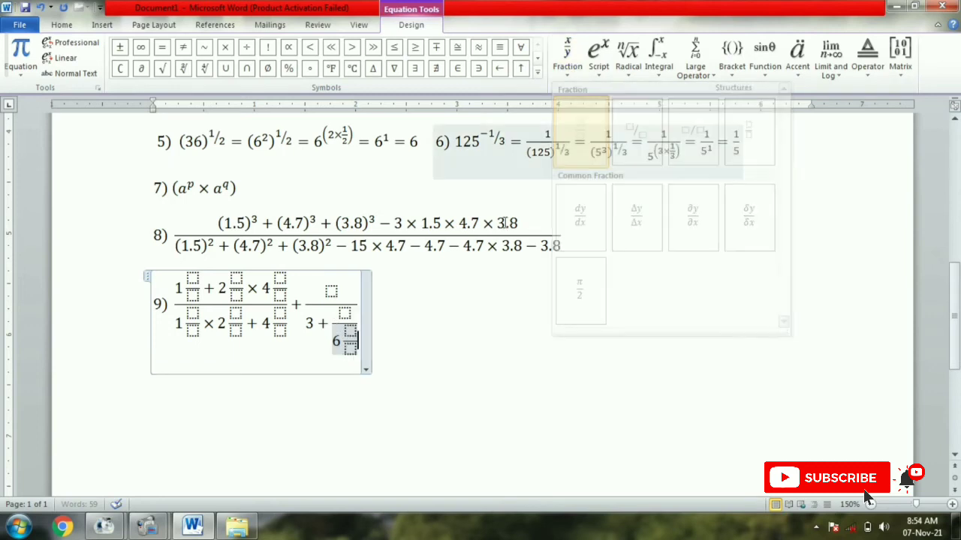
Step: Set the numerator to 3.72 and fill the small fraction as 5 over 6 7/9
click(331, 290)
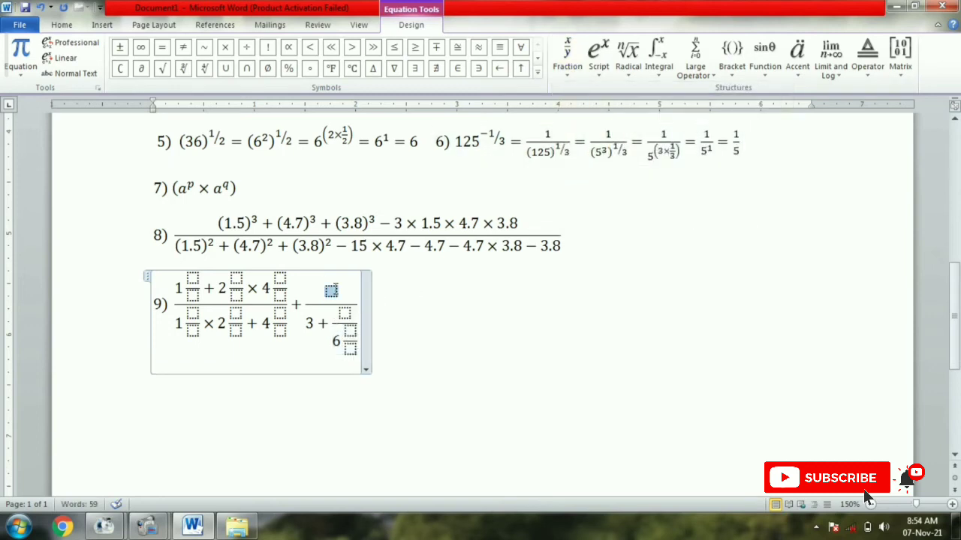
text(.7)
key(BackSpace)
key(BackSpace)
text(3.72)
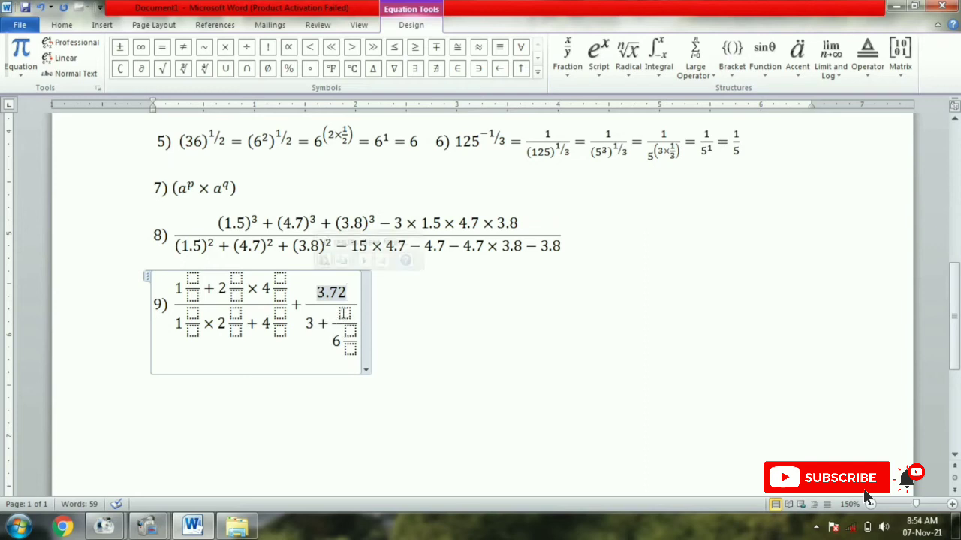
click(344, 313)
text(5)
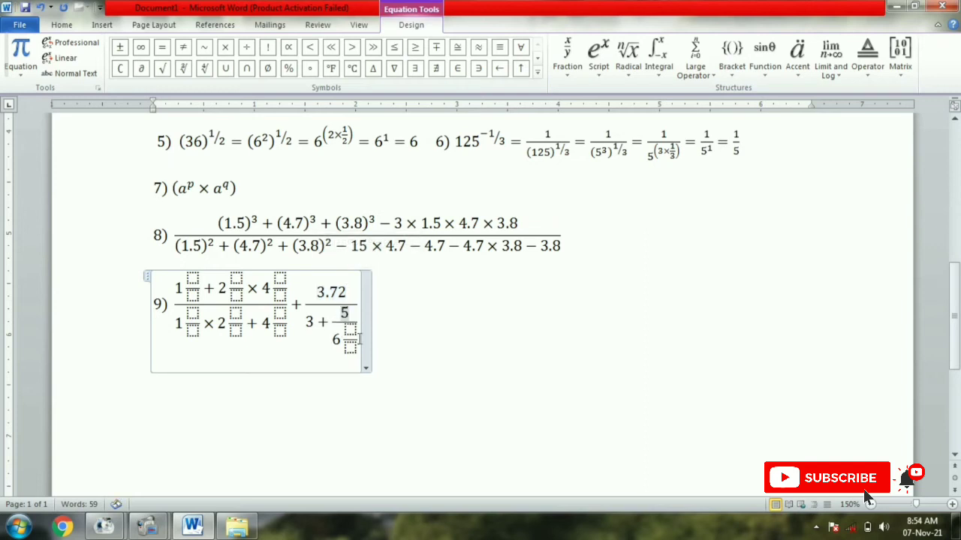
key(Down)
text(7)
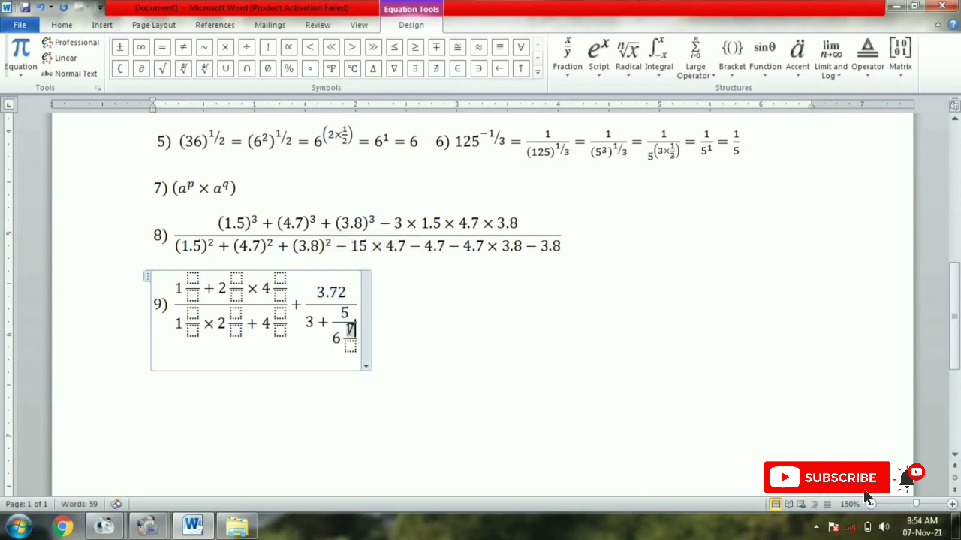
key(Down)
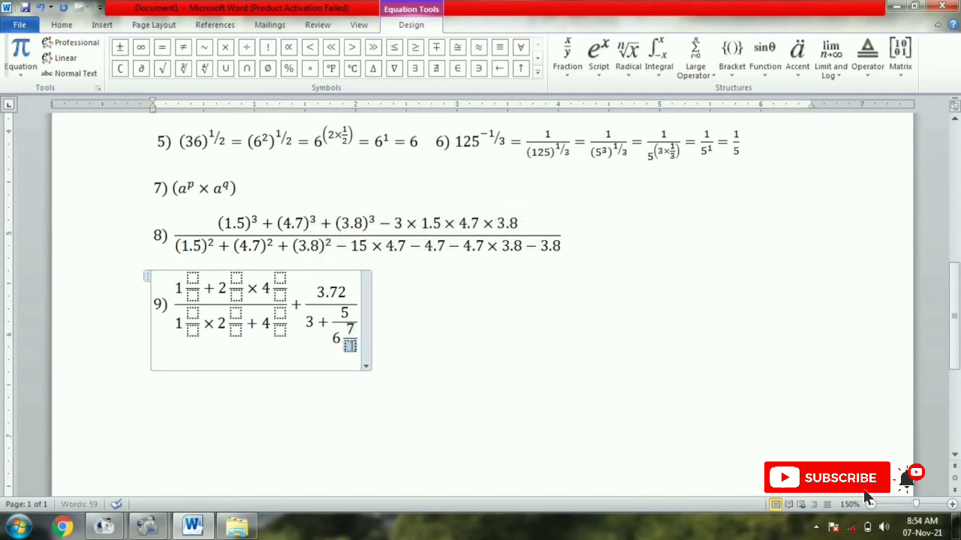
text(9)
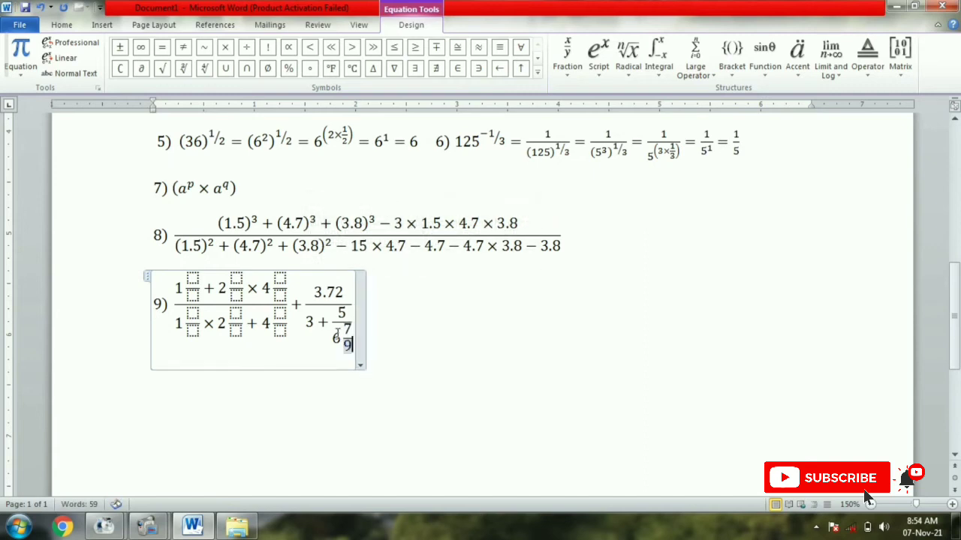
click(193, 279)
Step: Fill the upper mixed numbers as 1 2/3, 2 3/4 and 4 2/5
text(2)
click(194, 297)
text(3)
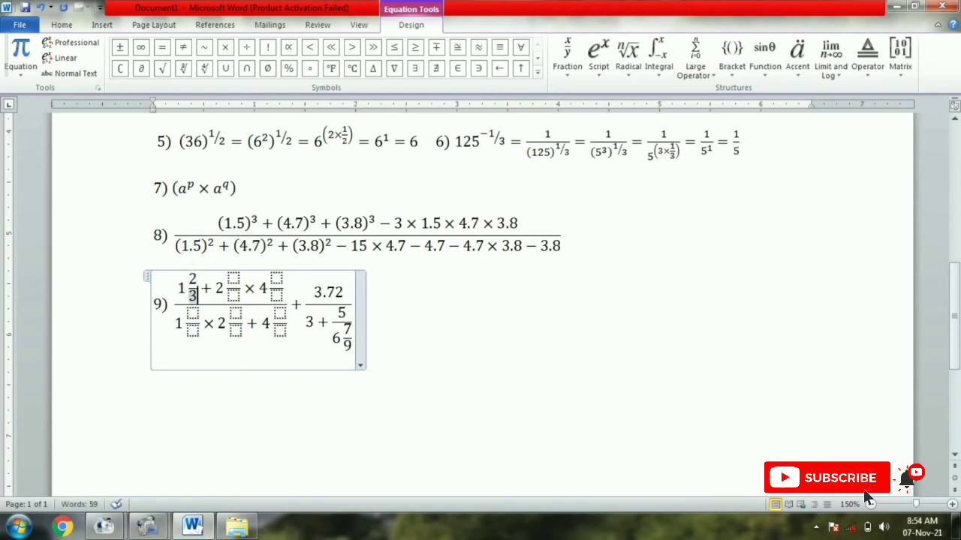
click(234, 279)
text(3)
click(233, 299)
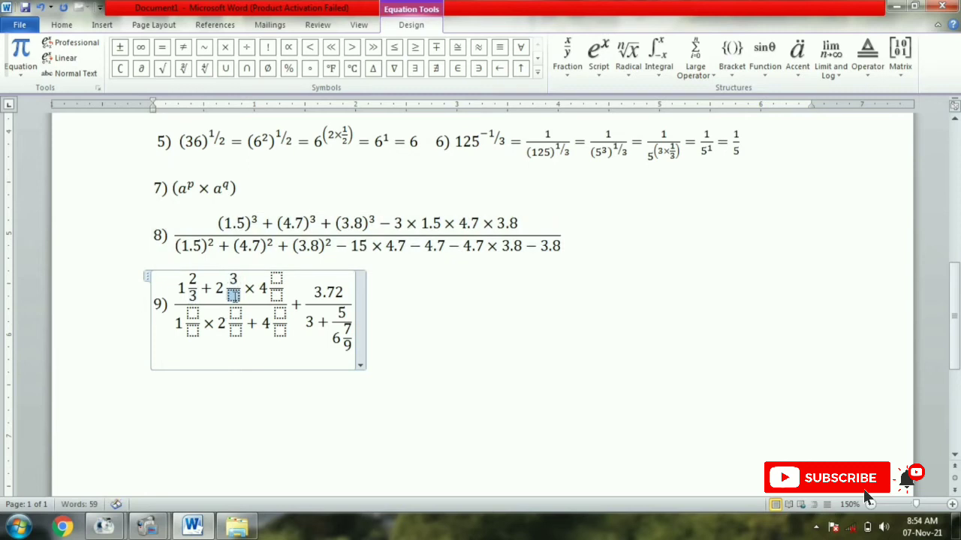
text(4)
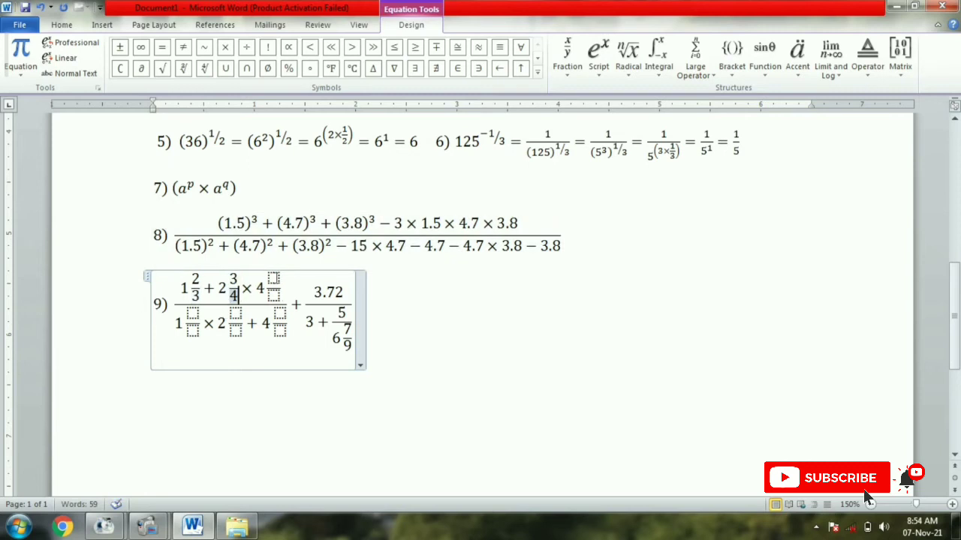
click(275, 278)
text(2)
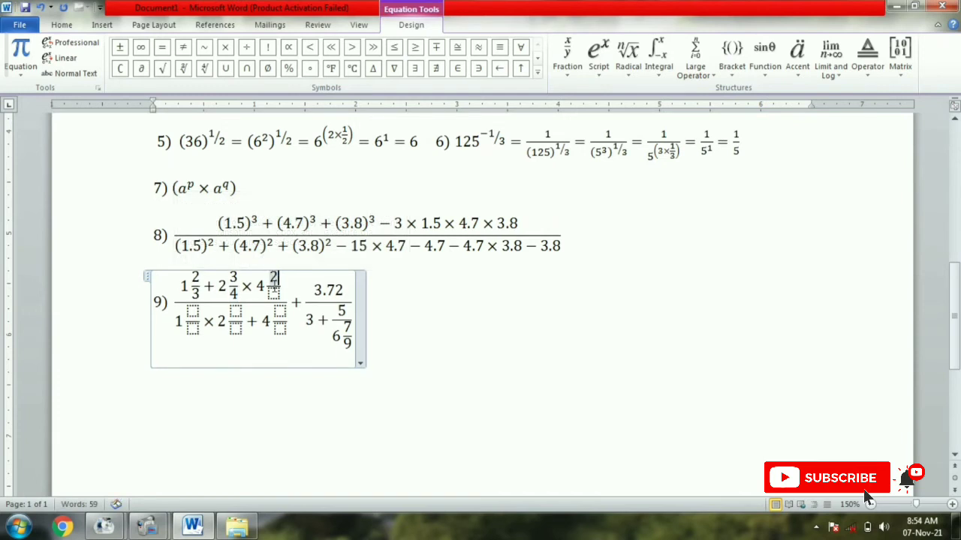
click(274, 292)
text(5)
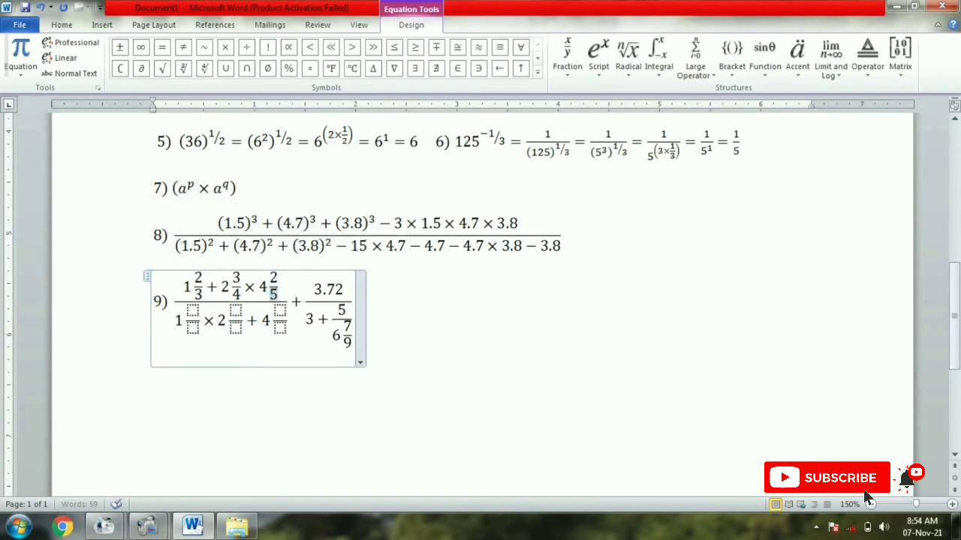
Step: Fill the lower mixed numbers as 1 2/3 and 2 3/4, and start 4's fraction with 2
click(195, 310)
text(2)
key(Down)
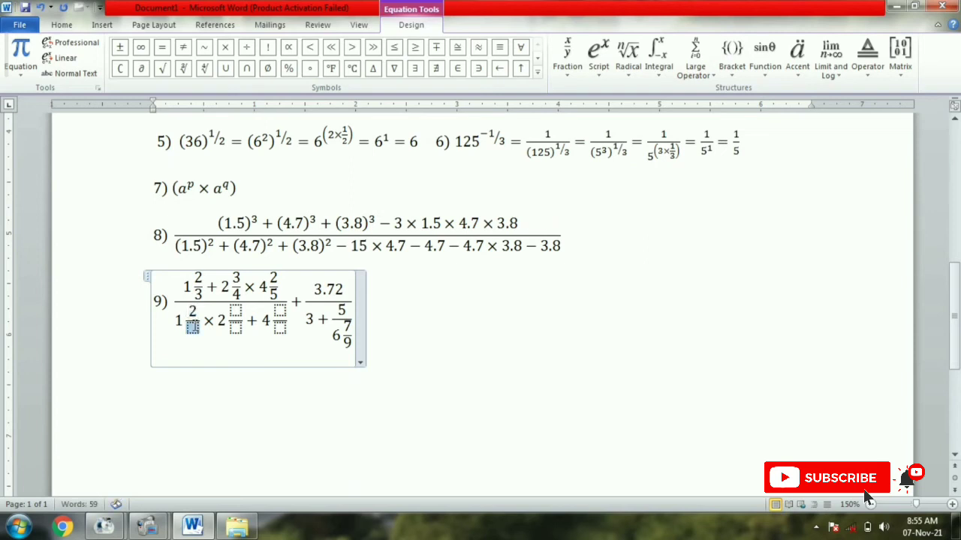
text(3)
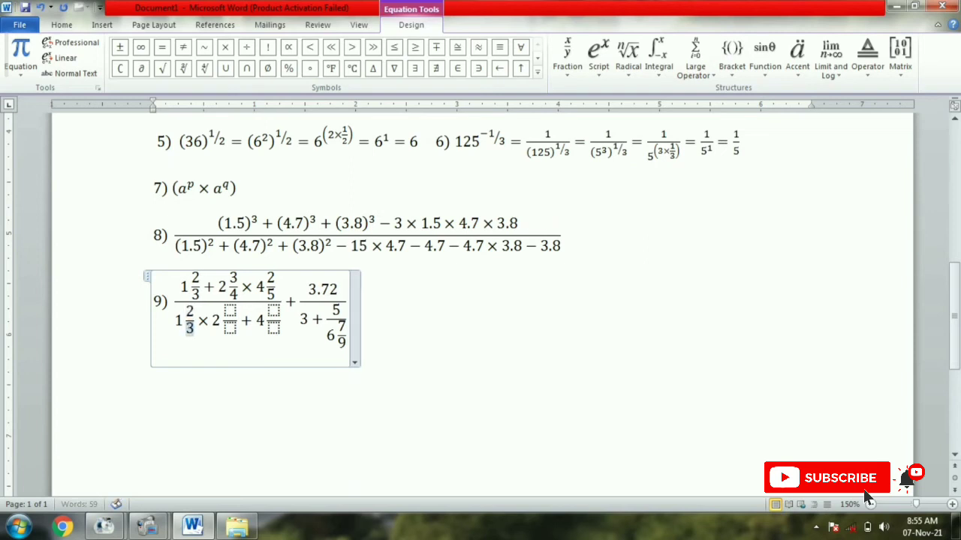
click(239, 313)
text(3)
key(Down)
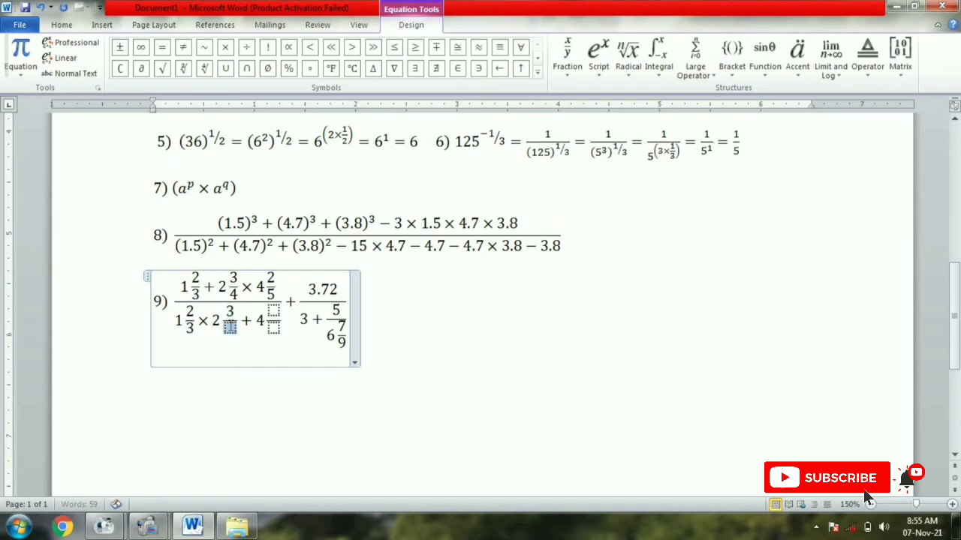
text(4)
key(Right)
key(Right)
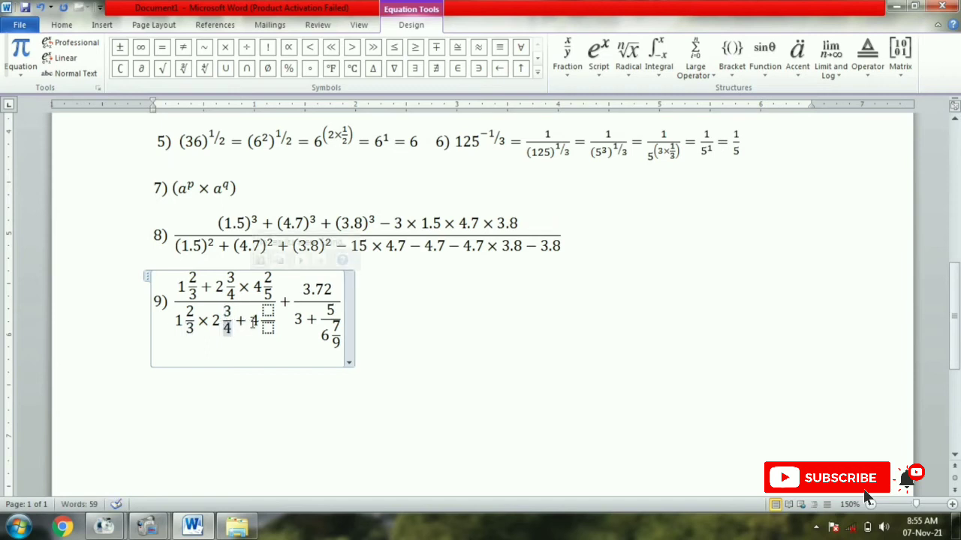
text(2)
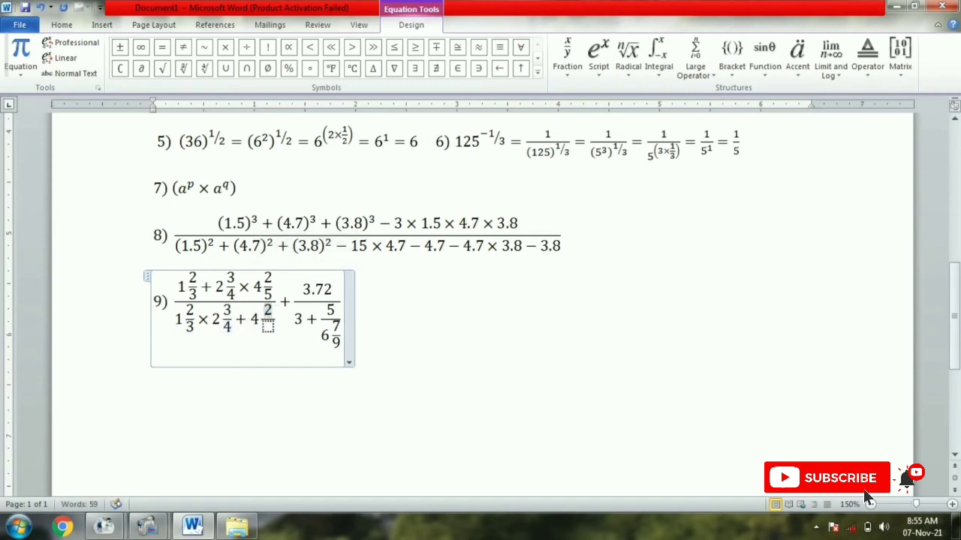
key(Down)
Step: Complete the 4 2/5 term and enlarge equation 9 to font size 20
text(5)
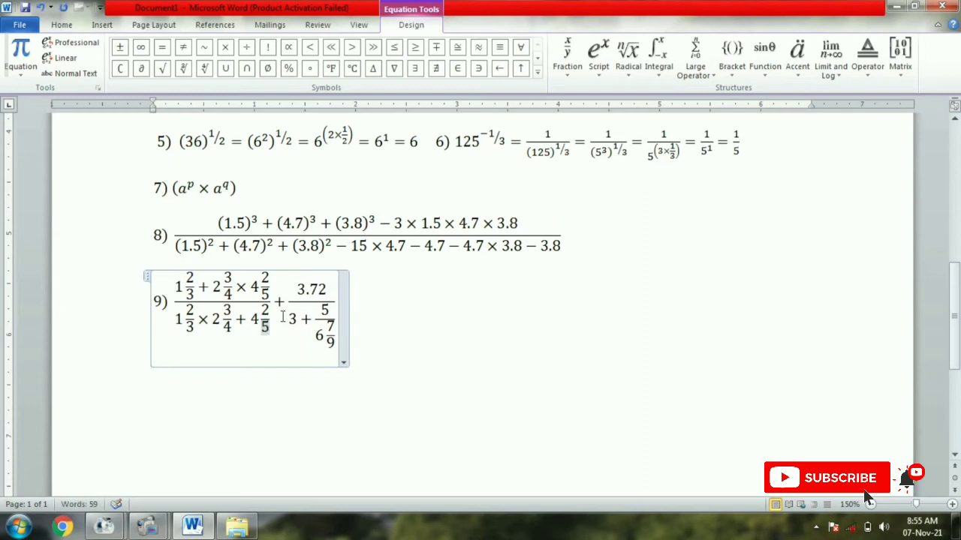
click(370, 302)
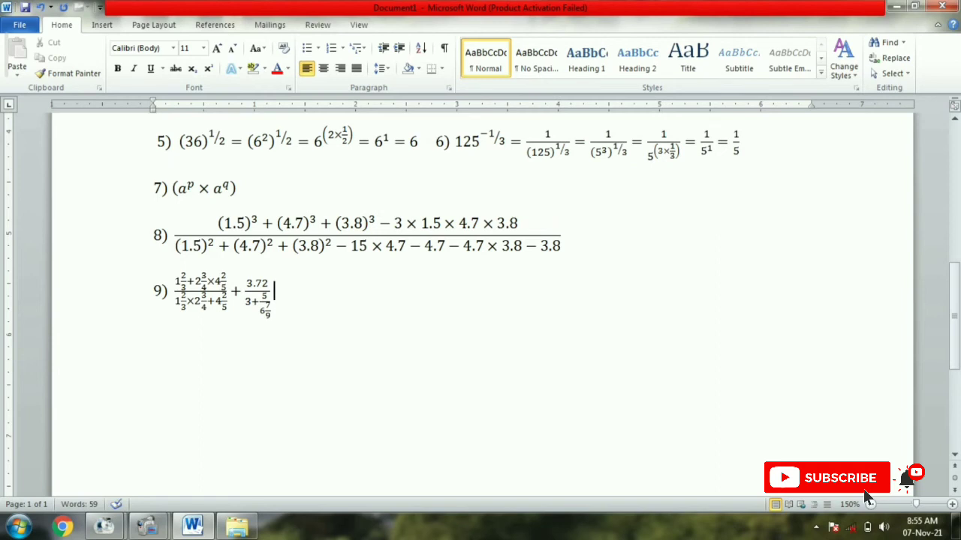
drag(299, 306, 152, 295)
key(ctrl+shift+period)
key(ctrl+shift+period)
key(ctrl+shift+period)
key(ctrl+shift+period)
key(ctrl+shift+period)
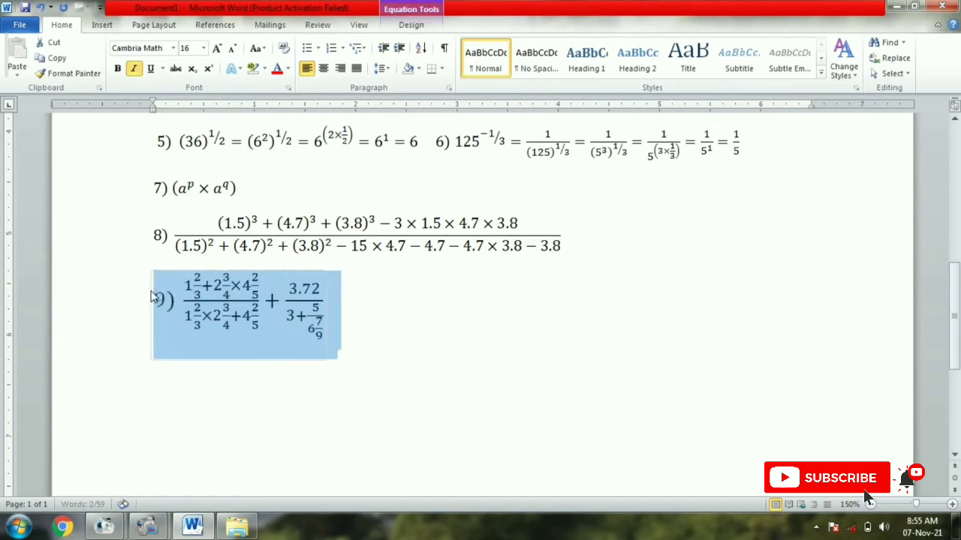
Step: Start a new equation below labelled '10)'
click(378, 321)
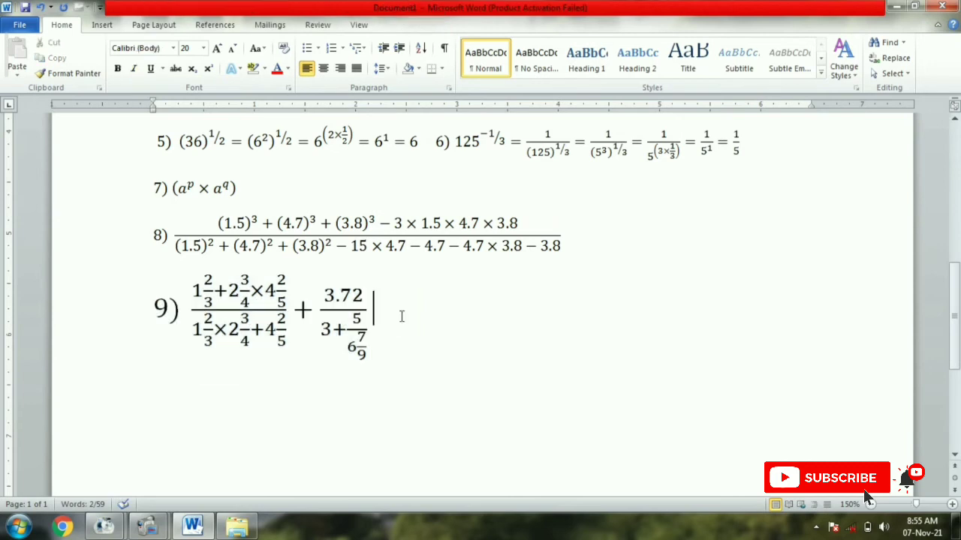
text(10)
key(BackSpace)
key(BackSpace)
key(Return)
key(alt+equal)
text(10)
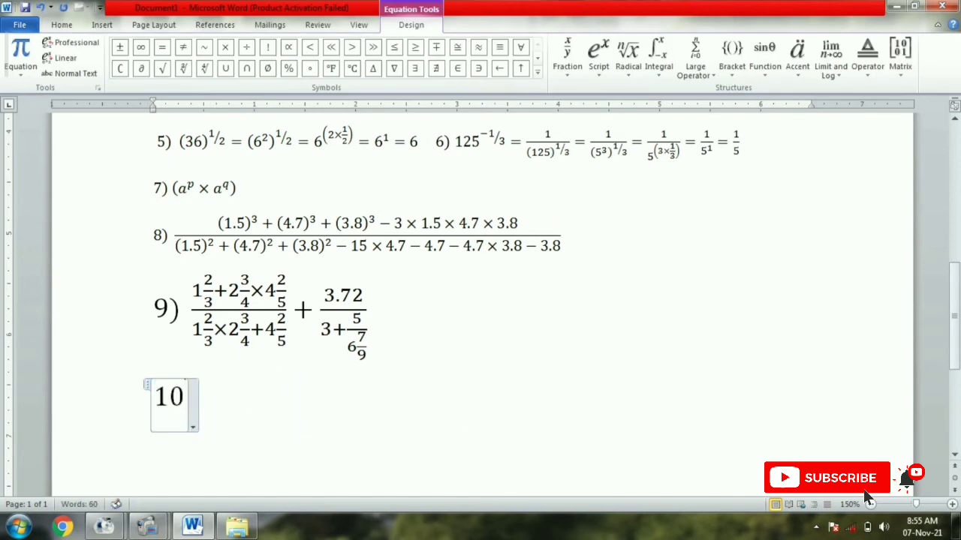
text())
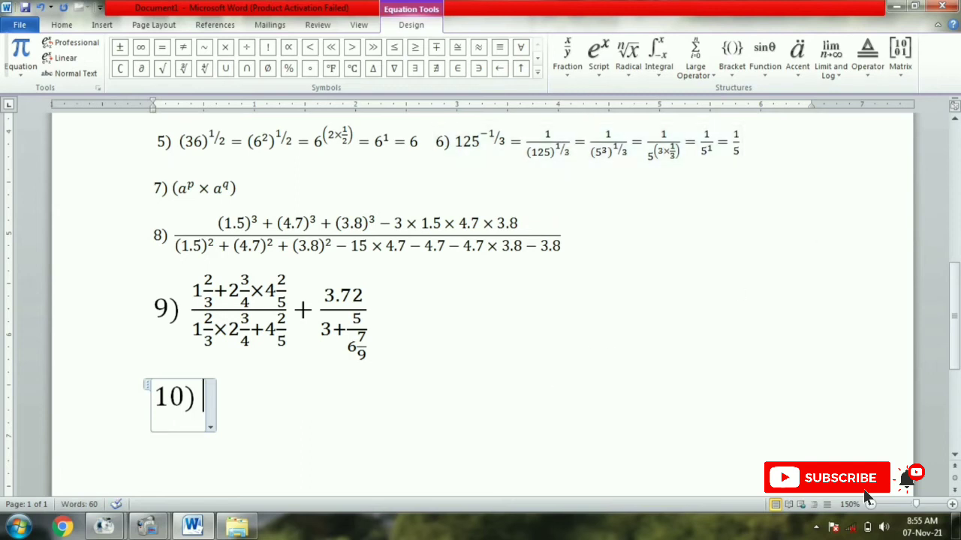
Step: Begin equation 10 with 7 followed by an empty stacked fraction
text(4)
key(BackSpace)
text(7)
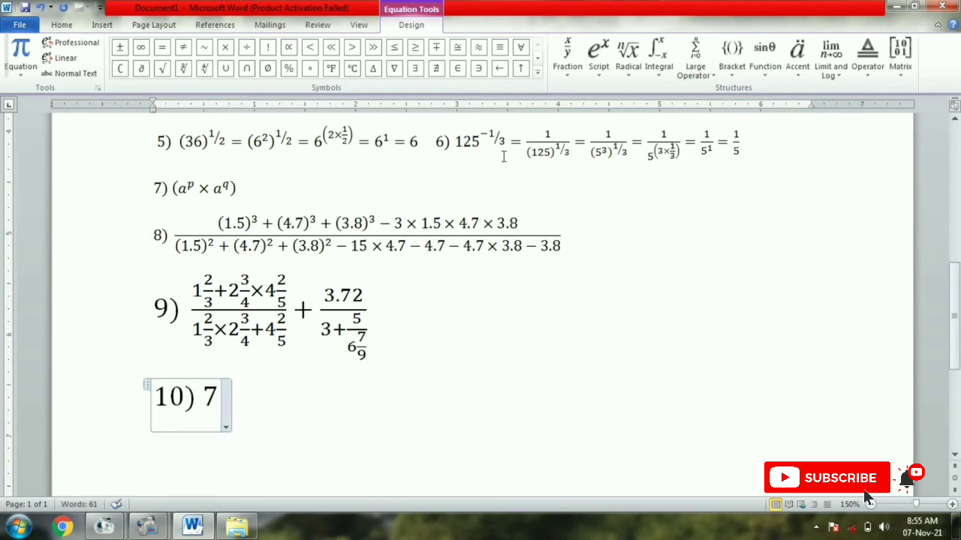
click(568, 56)
click(580, 121)
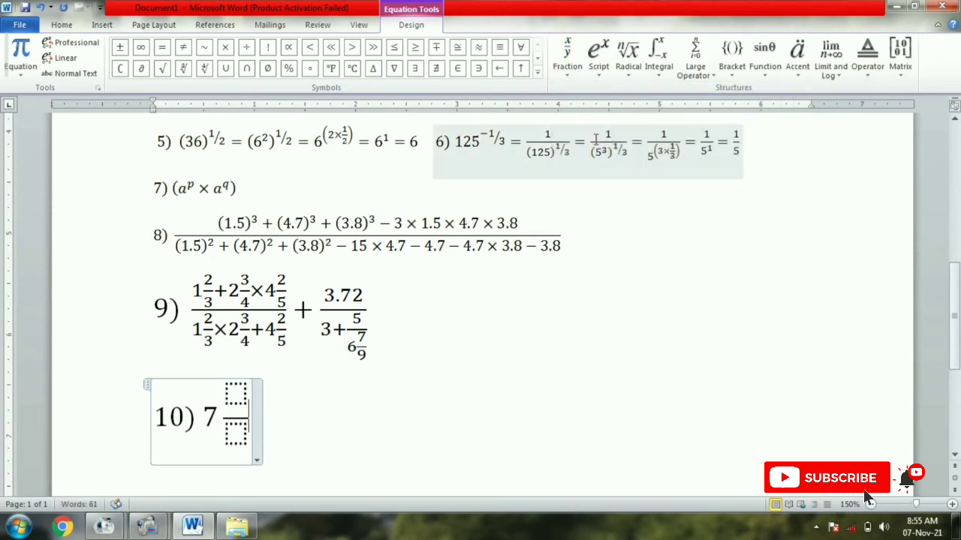
Step: Add a minus and square brackets holding 2 with an empty fraction, then ÷
text(-)
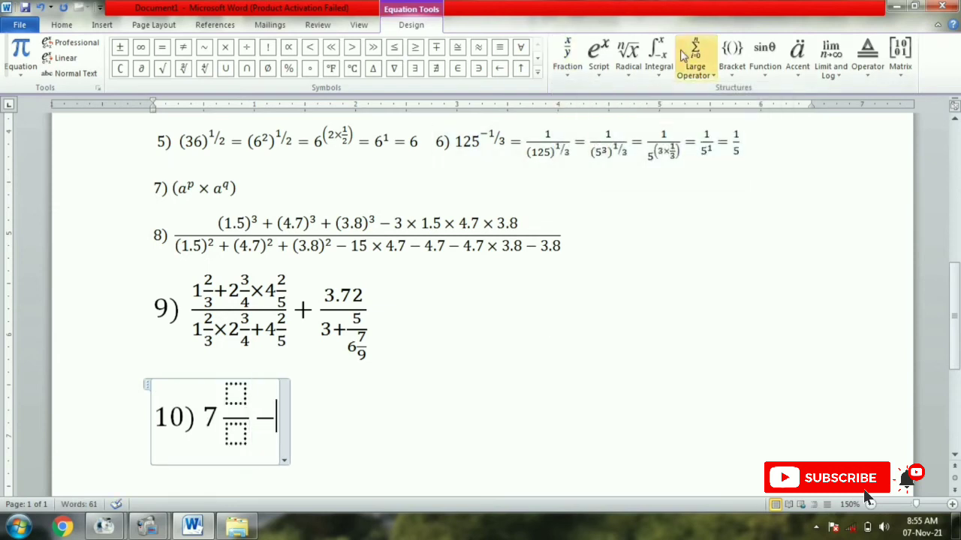
click(732, 56)
click(804, 135)
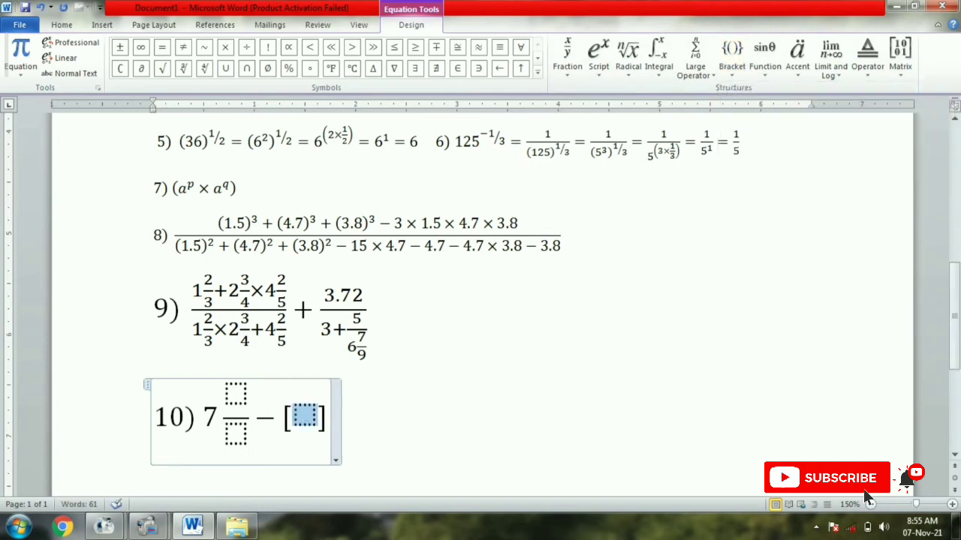
text(2)
click(568, 56)
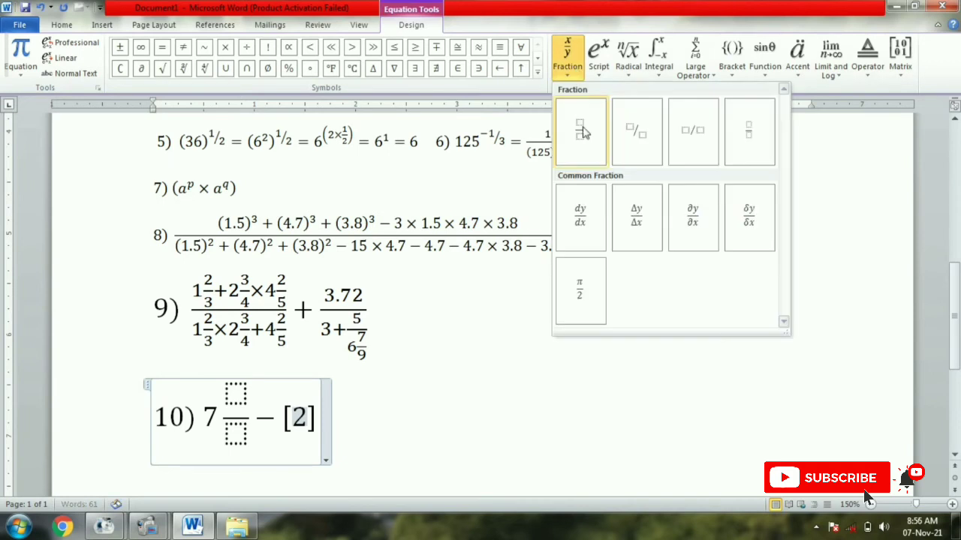
click(583, 133)
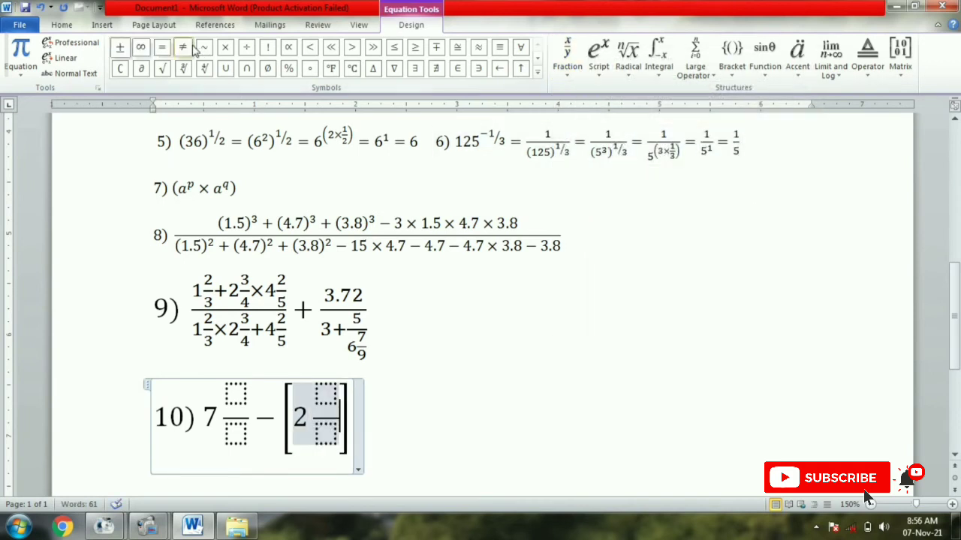
click(247, 48)
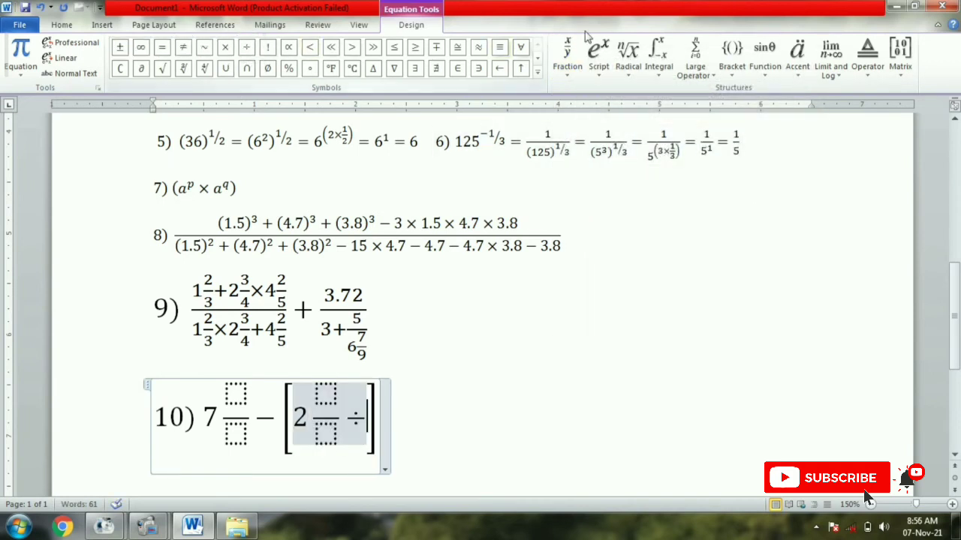
Step: Add curly braces containing 1 with an empty fraction, a minus and another empty fraction
click(732, 54)
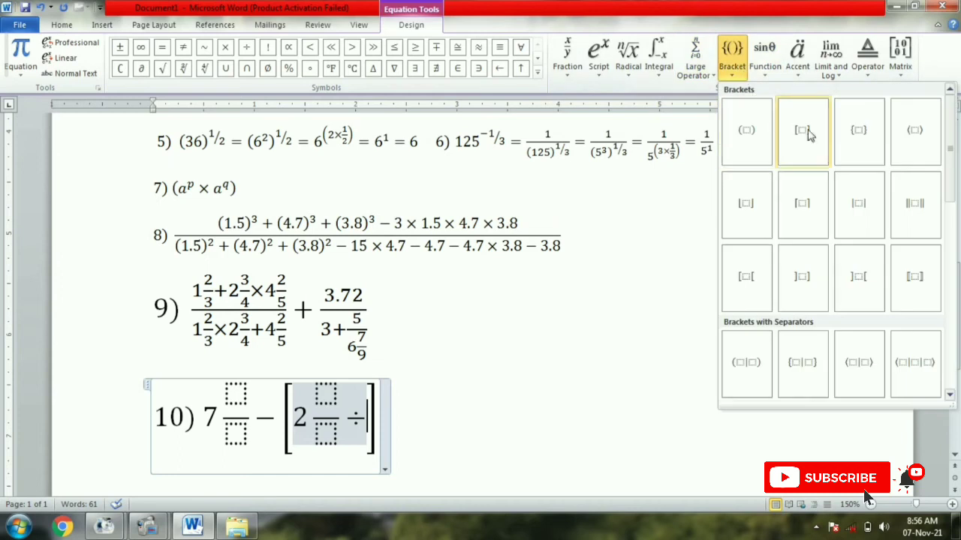
click(859, 131)
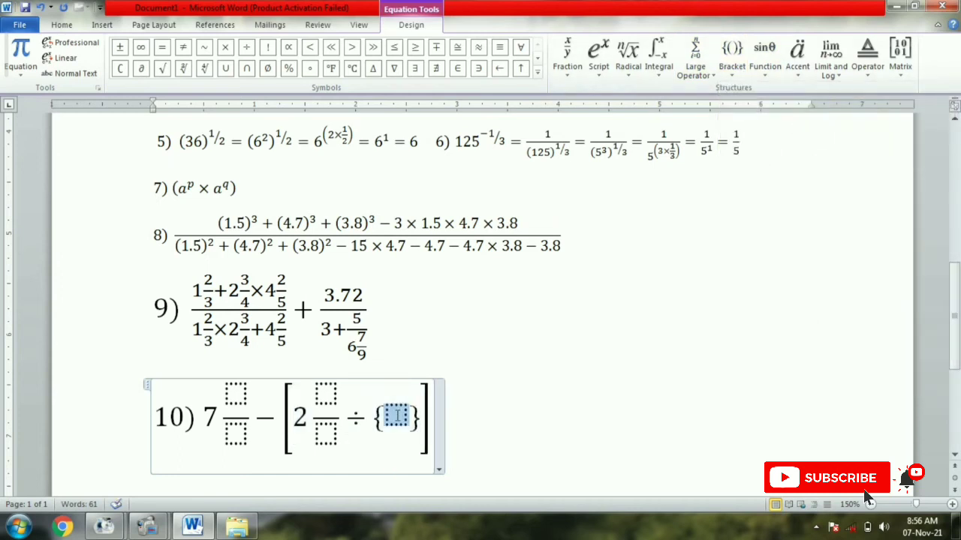
text(1)
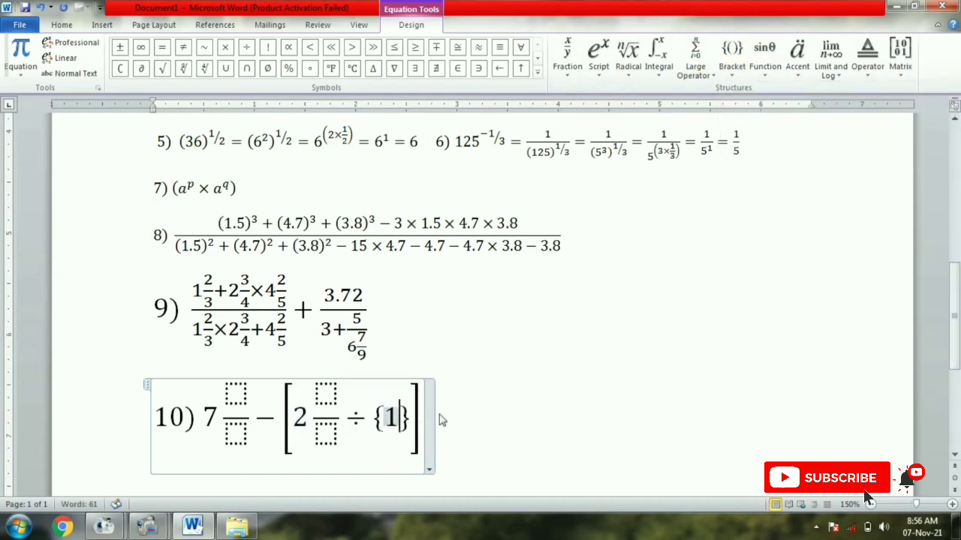
click(584, 69)
click(581, 117)
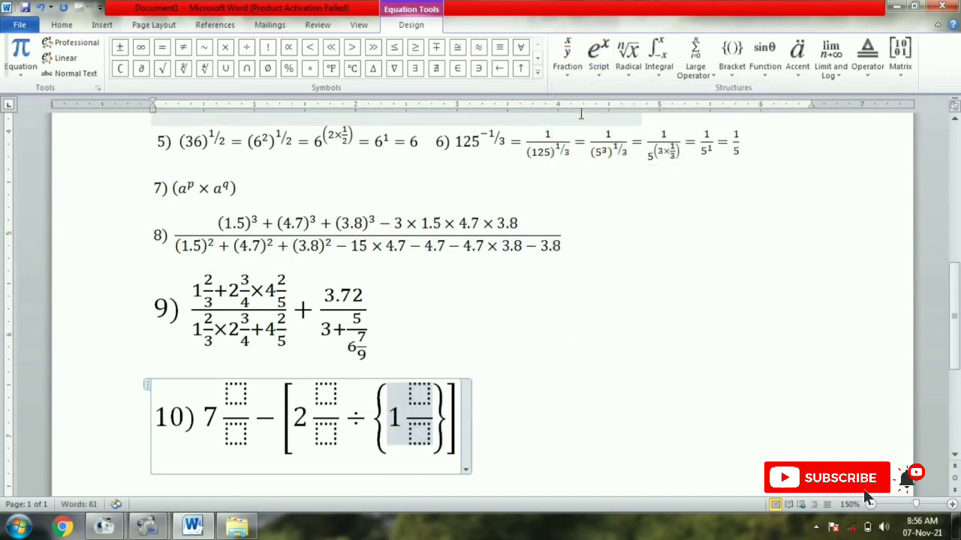
key(Right)
key(Right)
text(-)
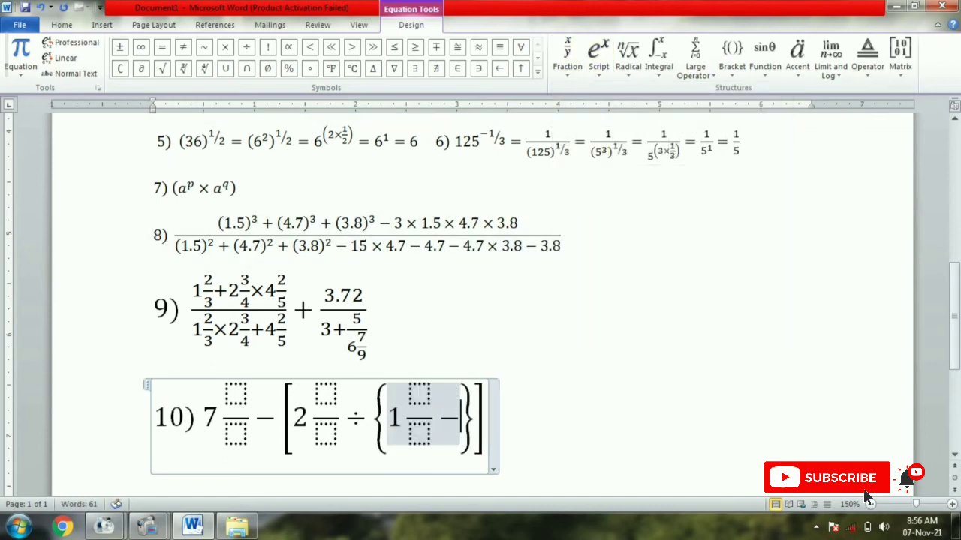
click(568, 54)
click(572, 148)
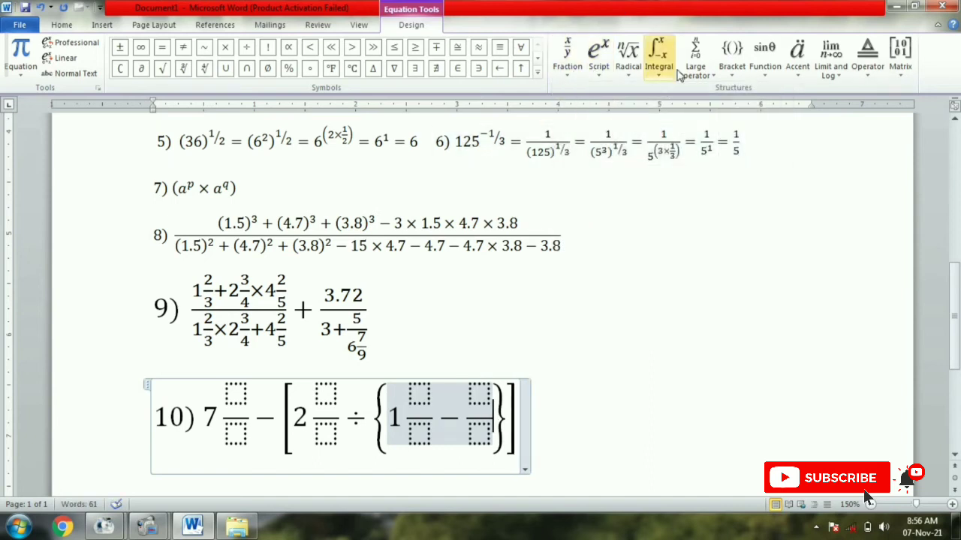
Step: Add parentheses holding 1 with an empty fraction minus two more empty fractions
click(735, 66)
click(747, 132)
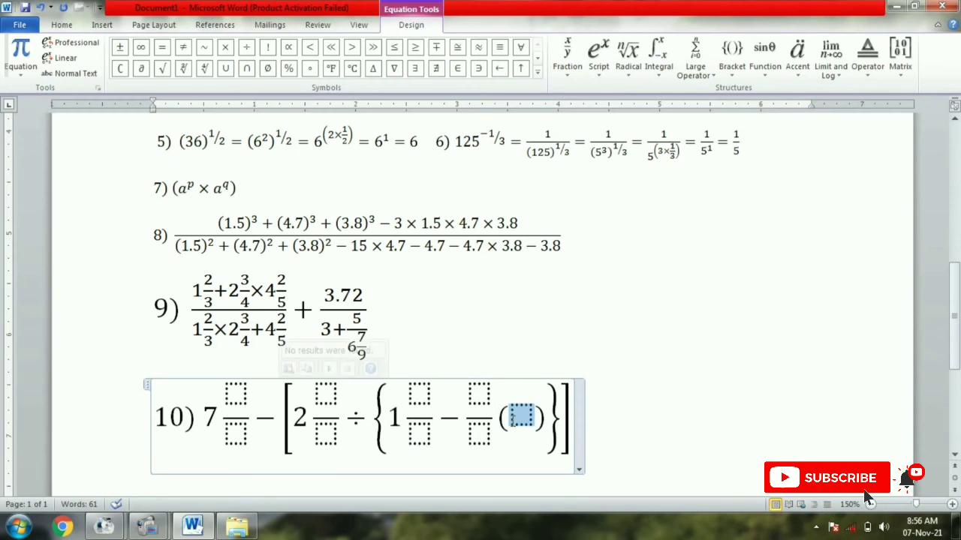
text(1)
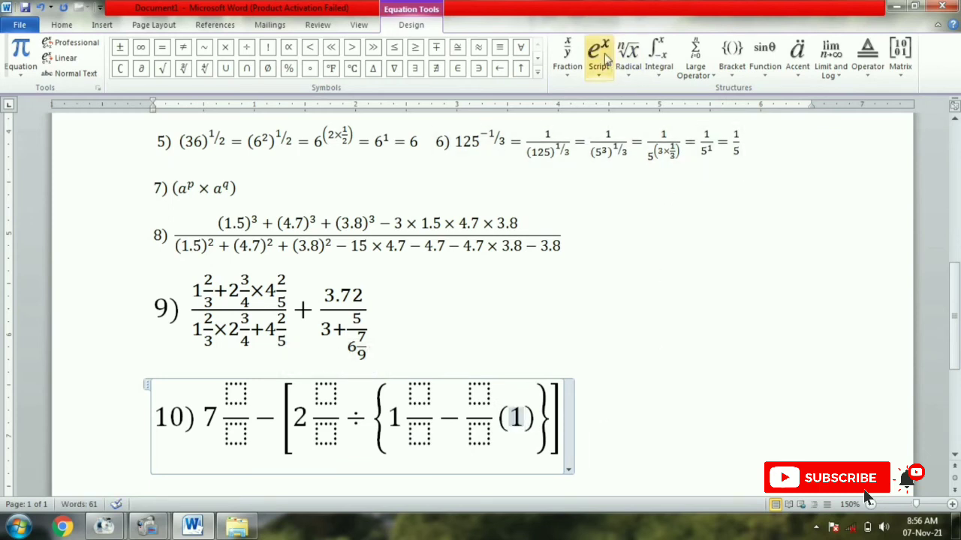
click(567, 57)
click(583, 114)
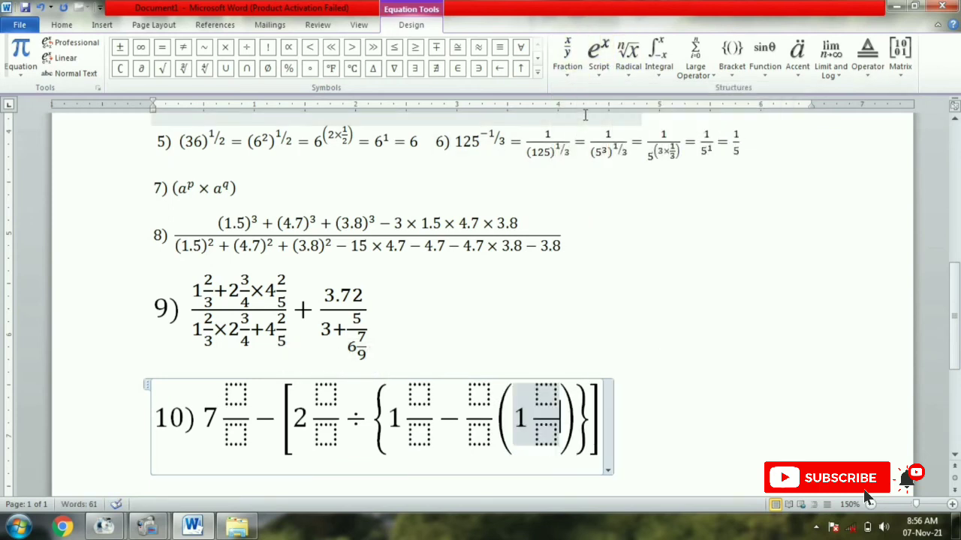
text(-)
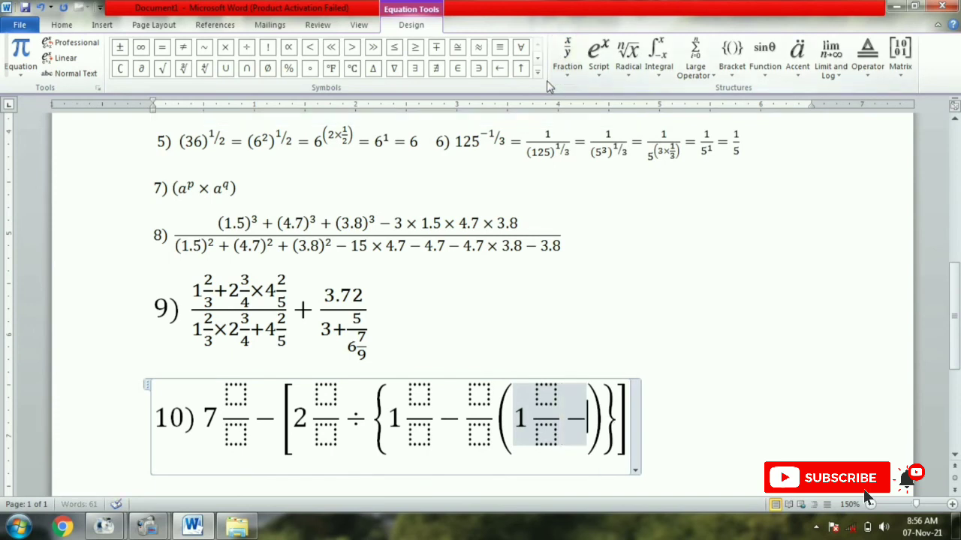
click(568, 57)
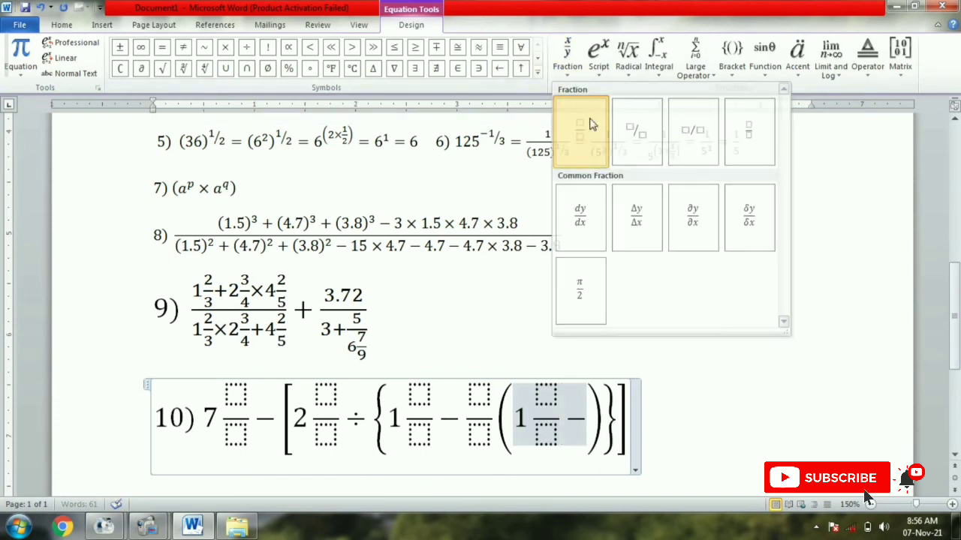
click(591, 118)
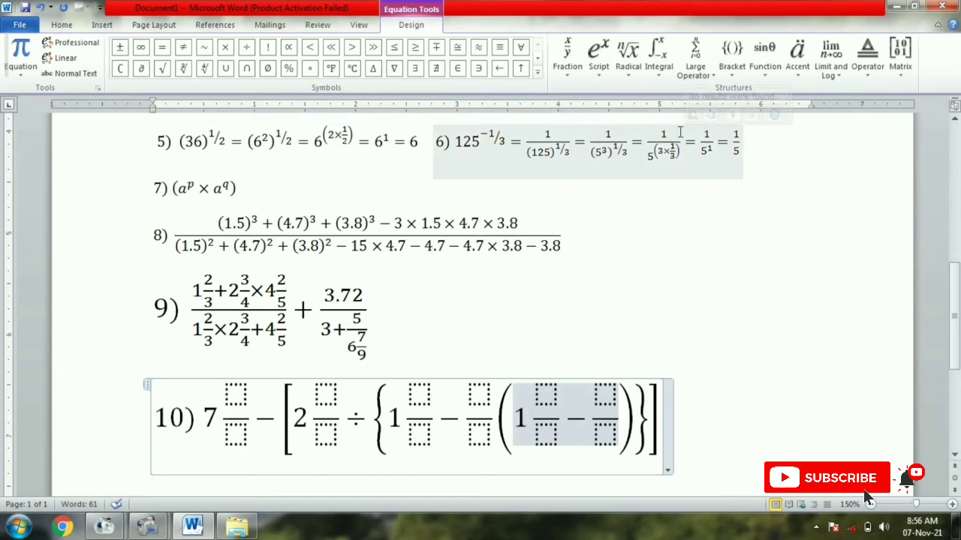
text(-)
click(568, 56)
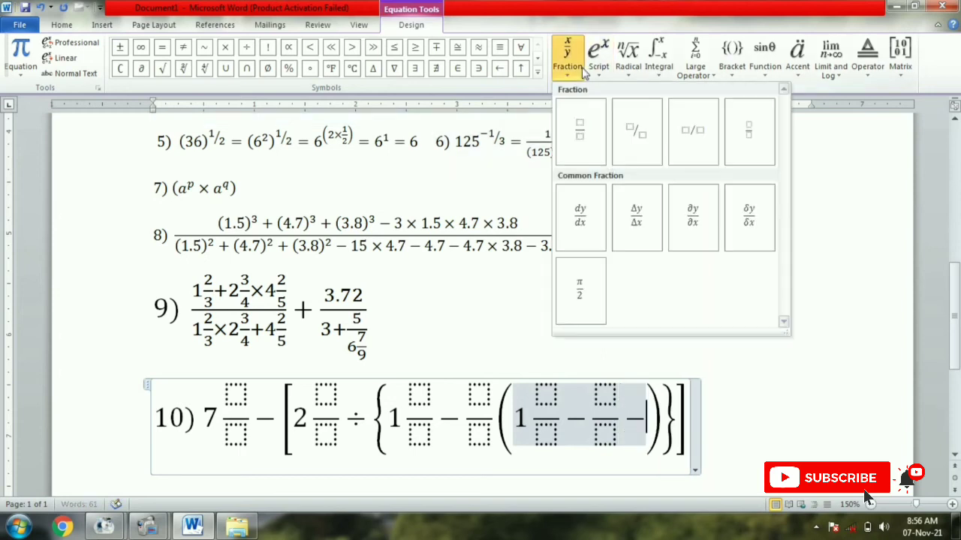
click(587, 135)
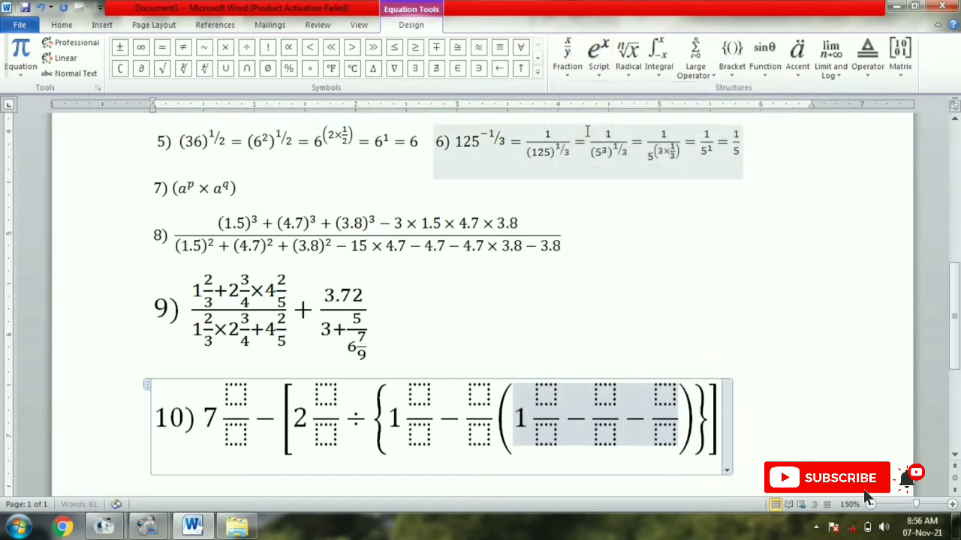
click(233, 389)
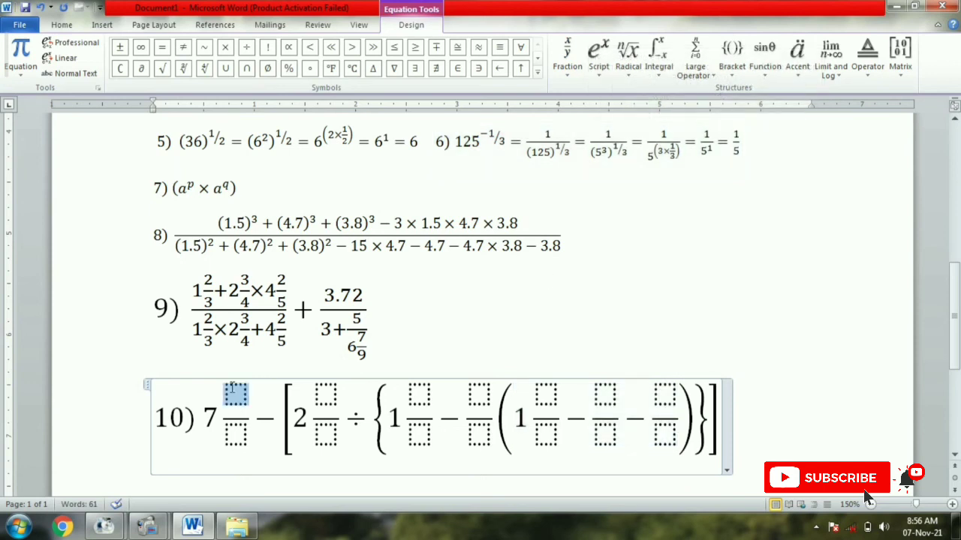
Step: Fill the first three fractions so they read 7 1/2, 2 1/4 and 1 1/4
text(1)
click(237, 436)
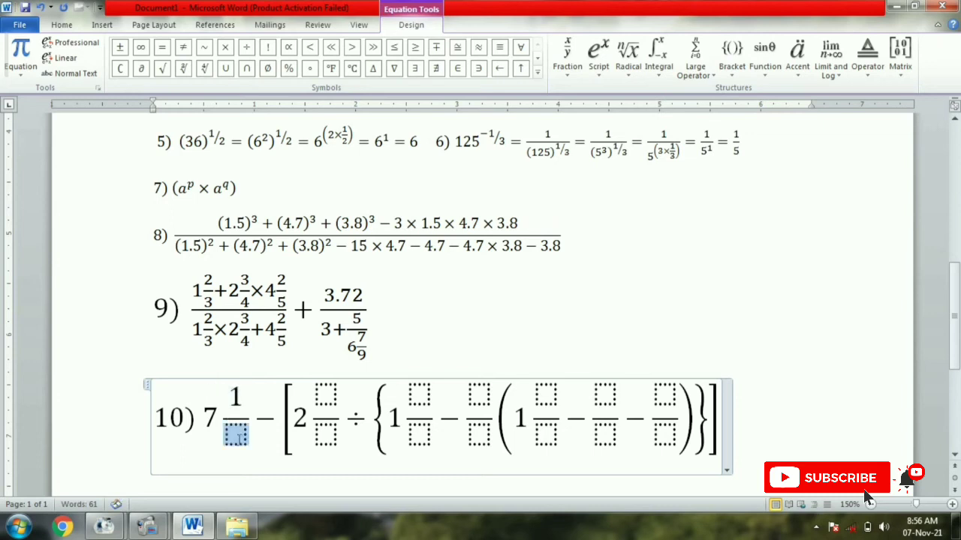
text(2)
click(316, 395)
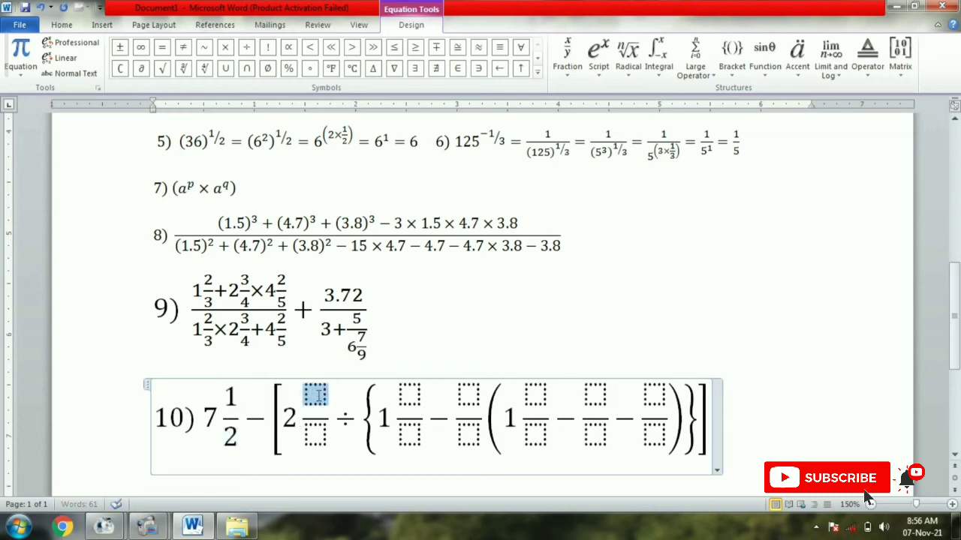
text(1)
click(314, 439)
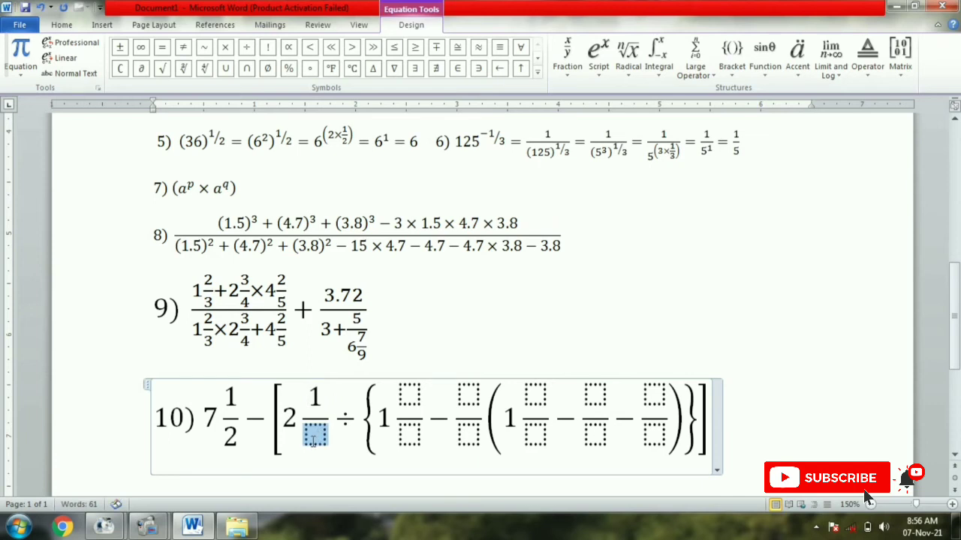
text(4)
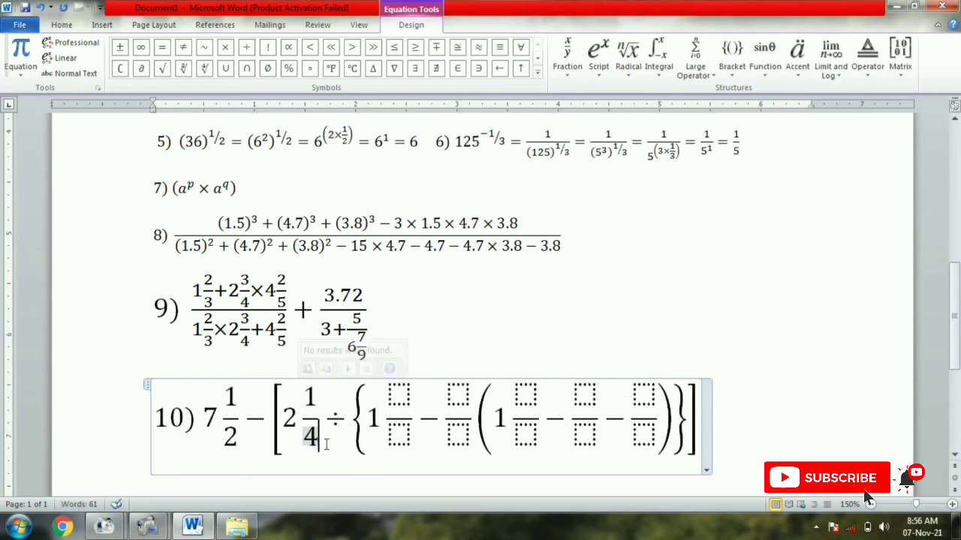
click(399, 396)
text(1)
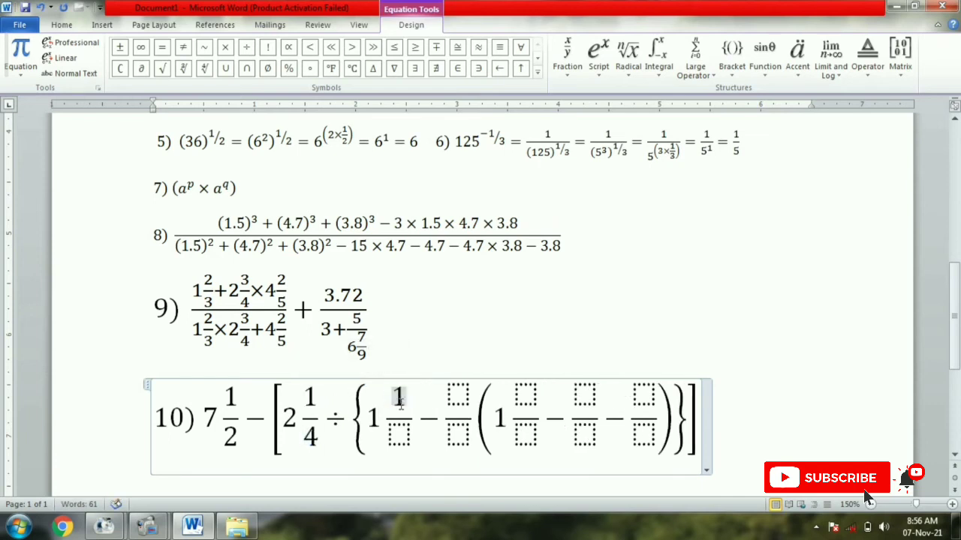
click(399, 435)
text(4)
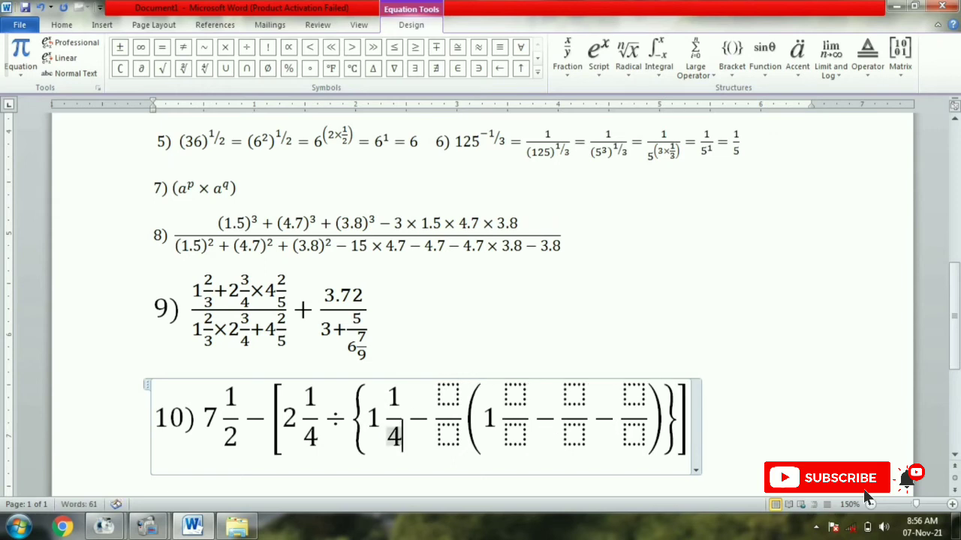
Step: Enter 1/2 before the parentheses and 1 1/2 as the first term inside
click(447, 394)
text(1)
click(443, 433)
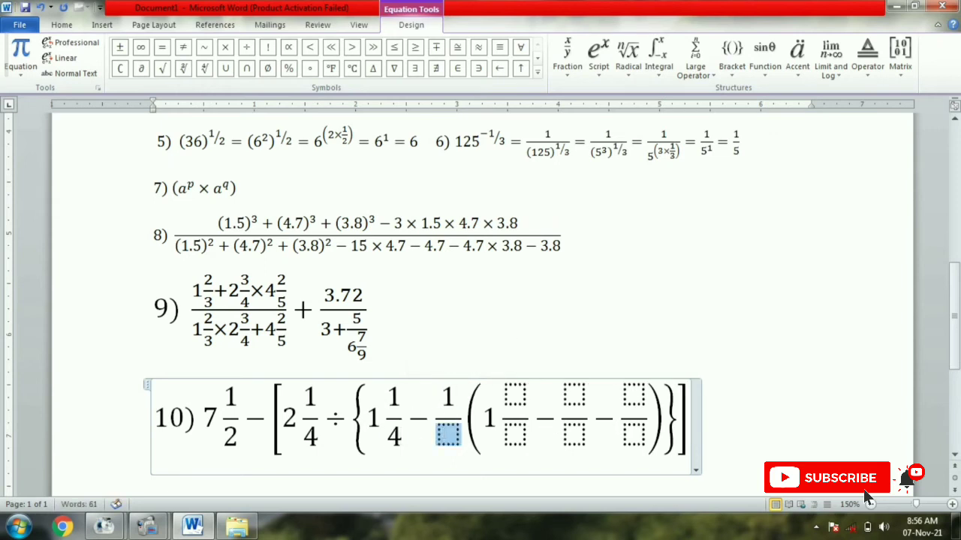
text(2)
click(499, 395)
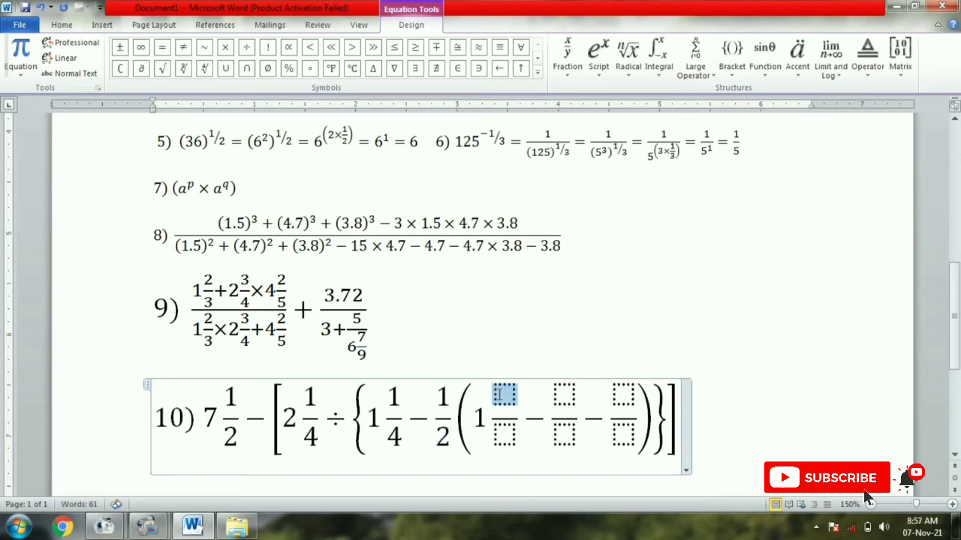
text(1)
click(512, 433)
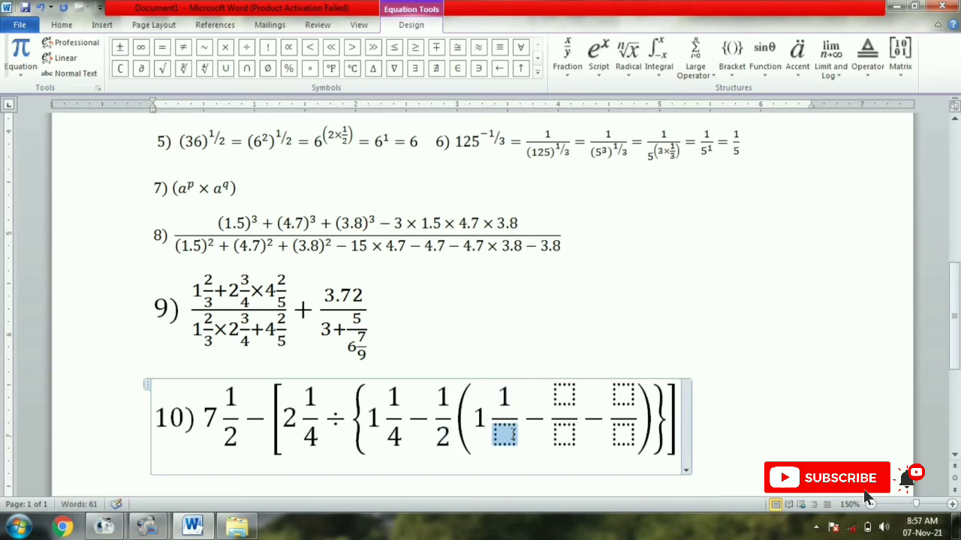
text(2)
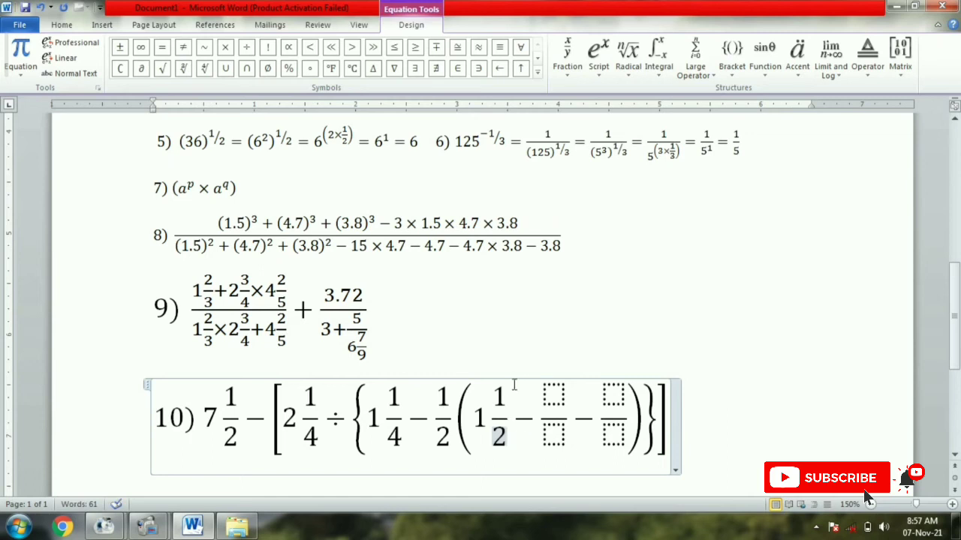
Step: Fill the remaining parenthesized fractions as 1/3 and 1/6 and leave the equation
click(553, 395)
text(1)
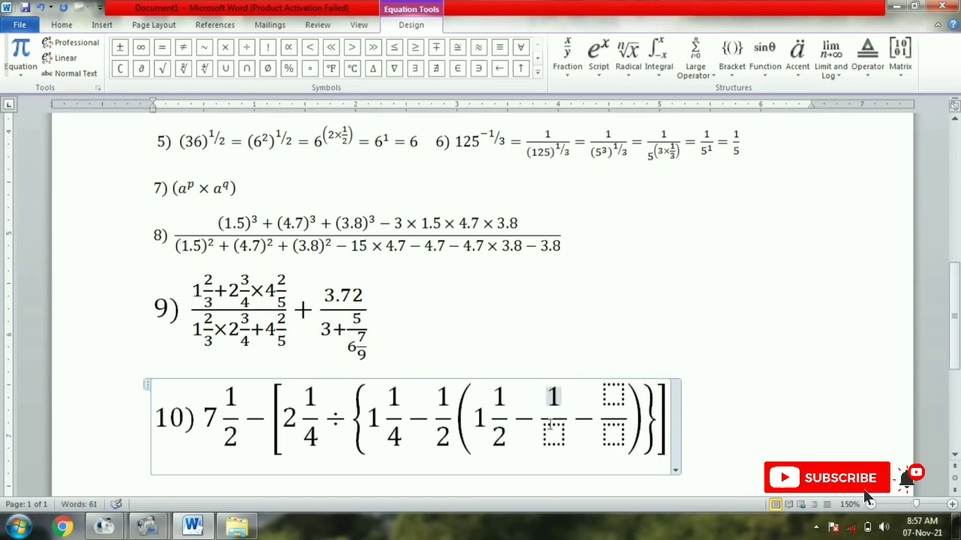
click(553, 433)
text(3)
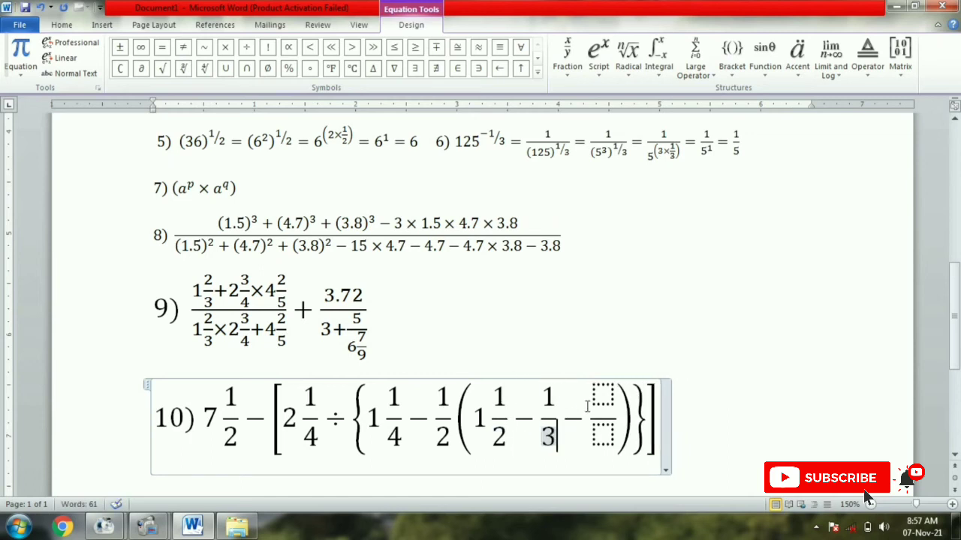
click(605, 394)
text(1)
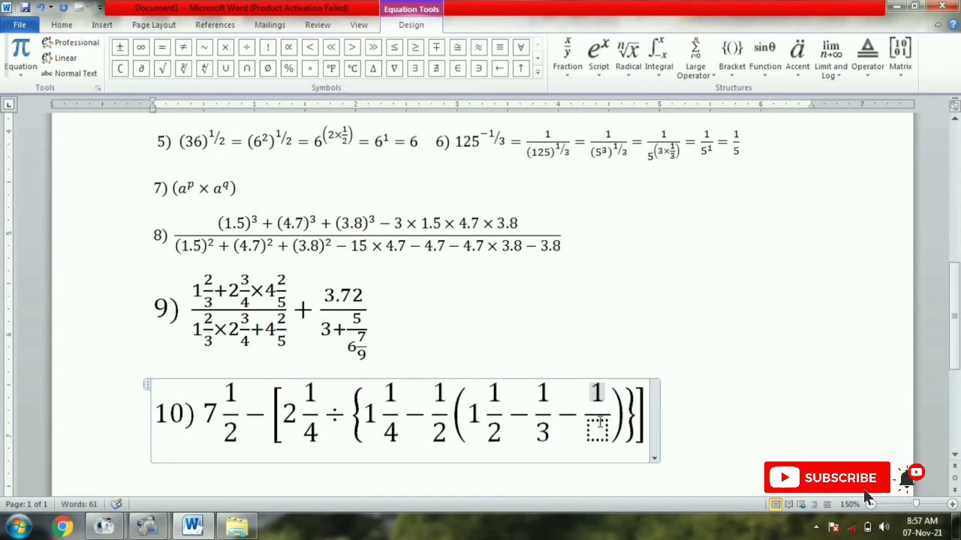
click(597, 431)
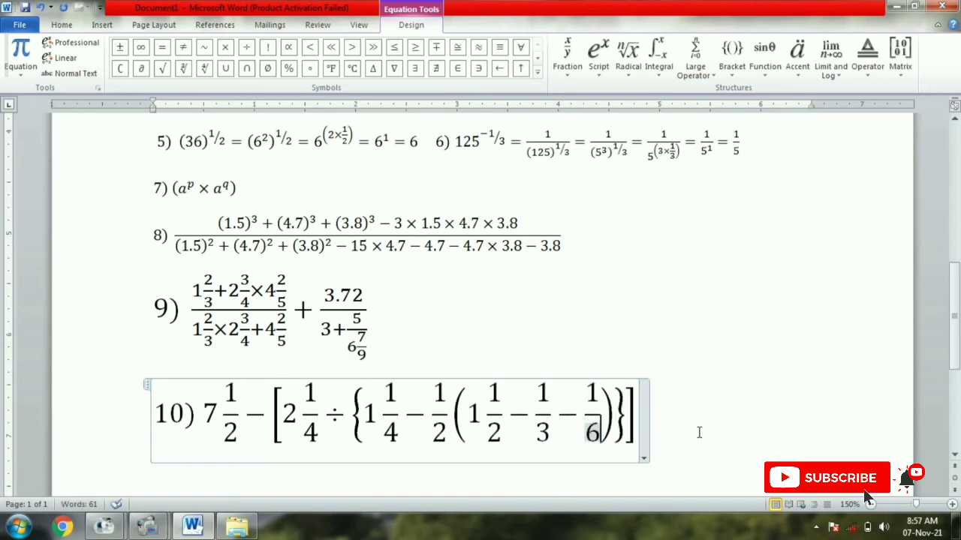
click(735, 433)
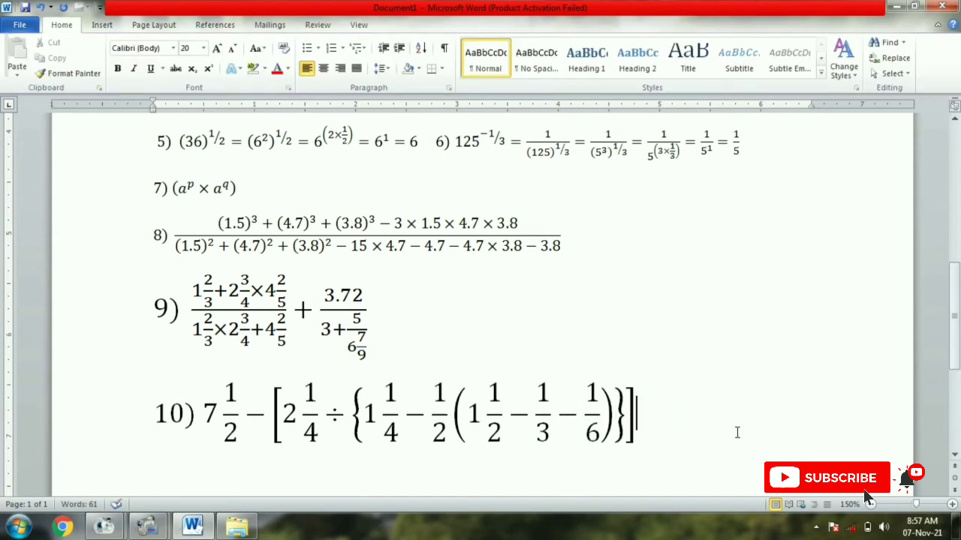
Step: Insert a blank equation placeholder on a fresh line below equation 10
key(Return)
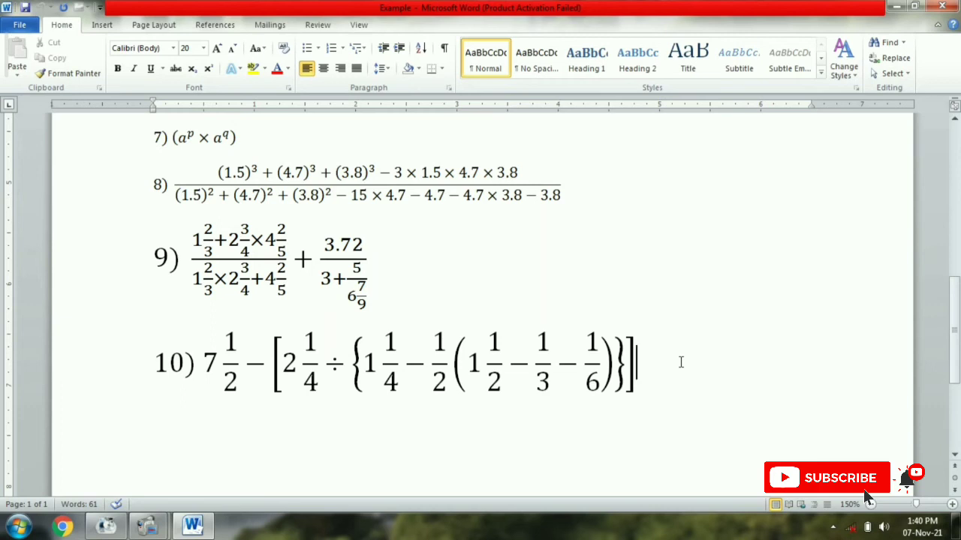
key(Return)
key(alt+equal)
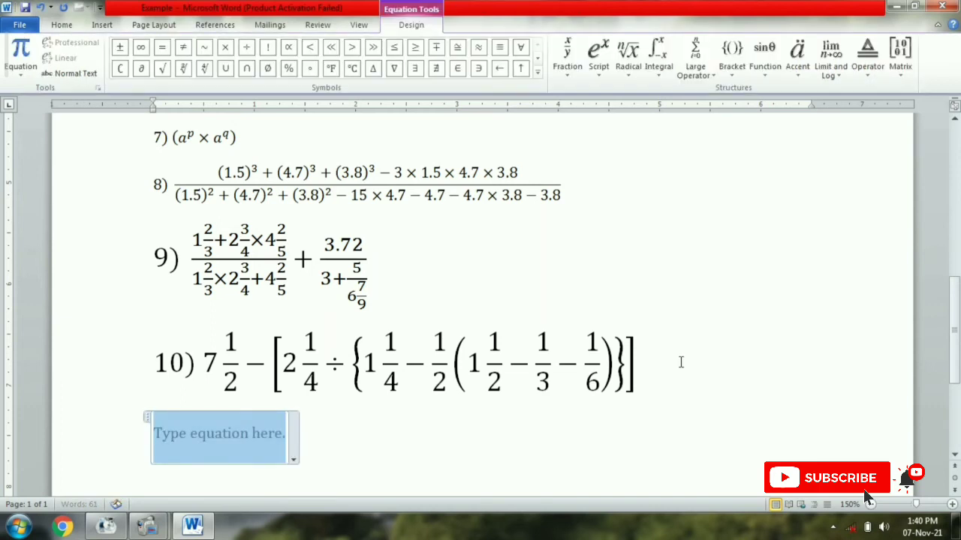
Step: Label the item 11) and insert a stacked fraction whose numerator is two powers joined by +
text(11))
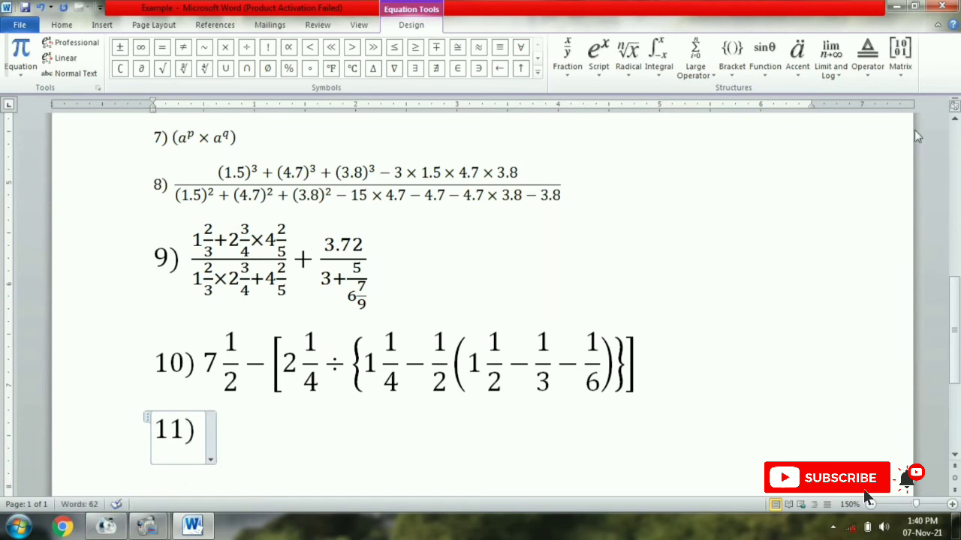
click(567, 56)
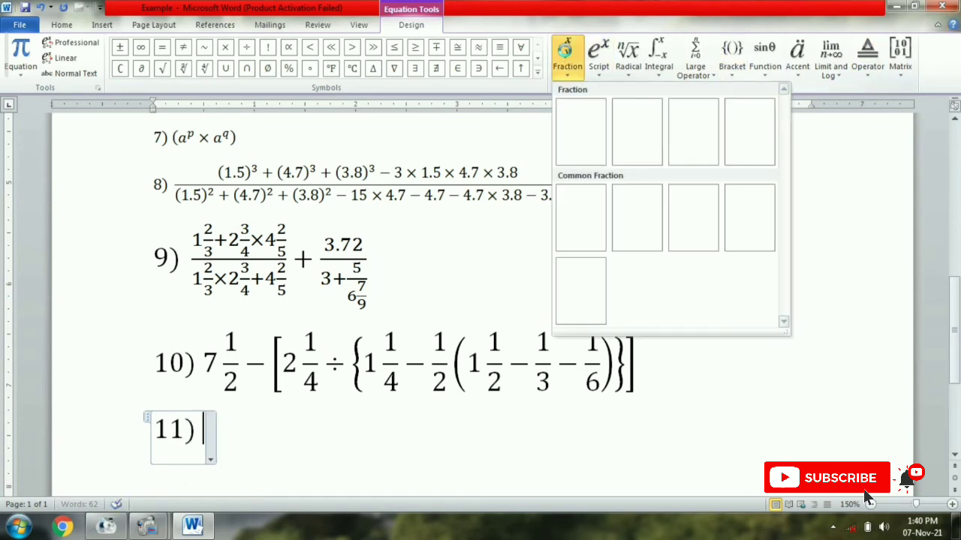
click(577, 134)
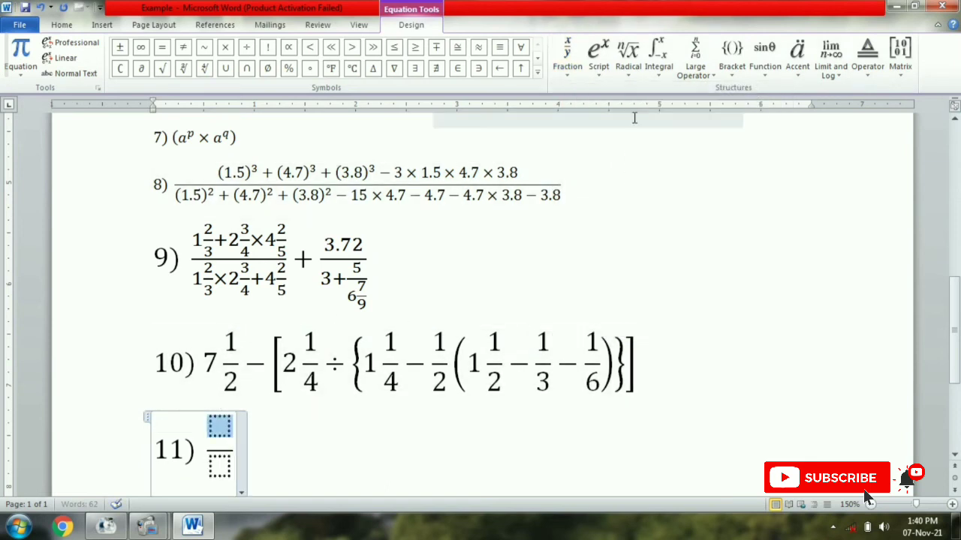
click(600, 60)
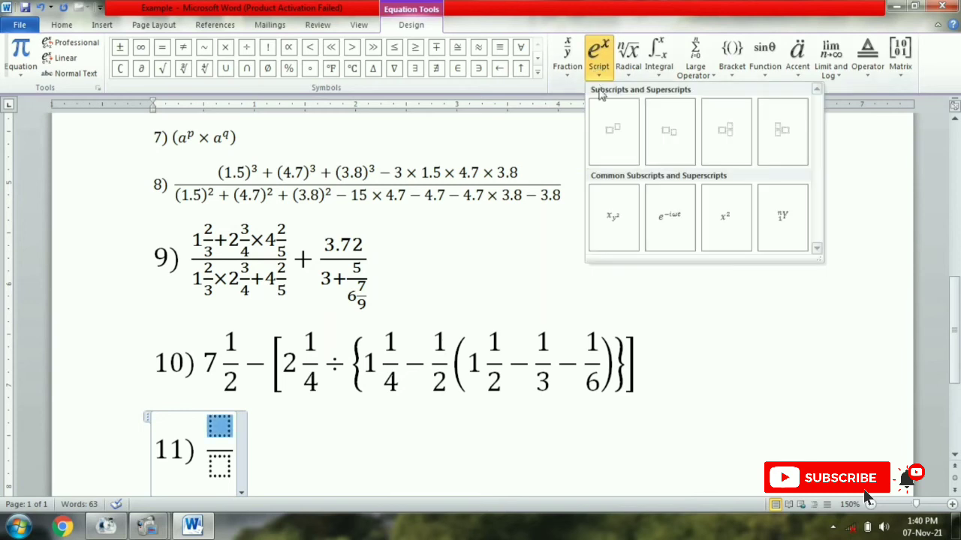
click(607, 128)
text(+)
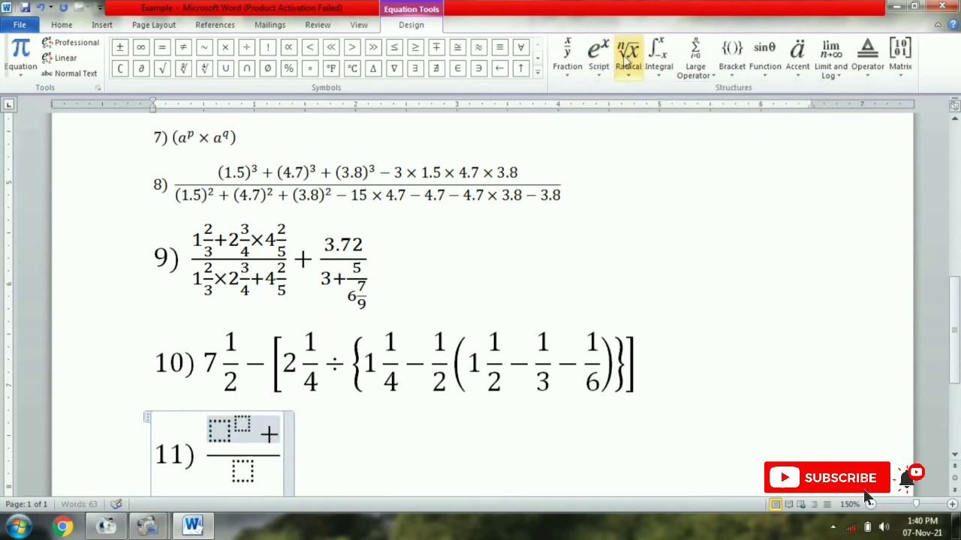
click(601, 60)
click(609, 126)
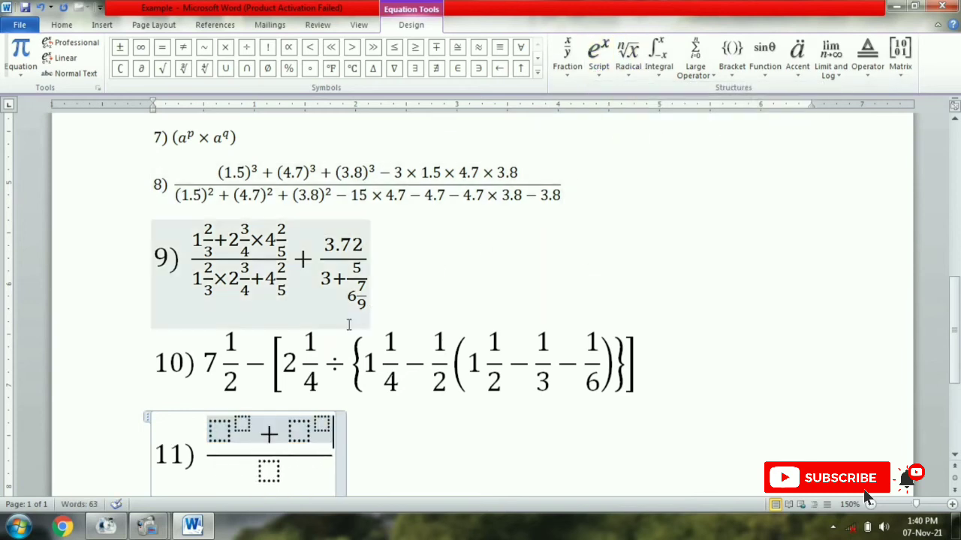
Step: Build the denominator as a power, then −ab+, then a second power
key(Down)
click(599, 60)
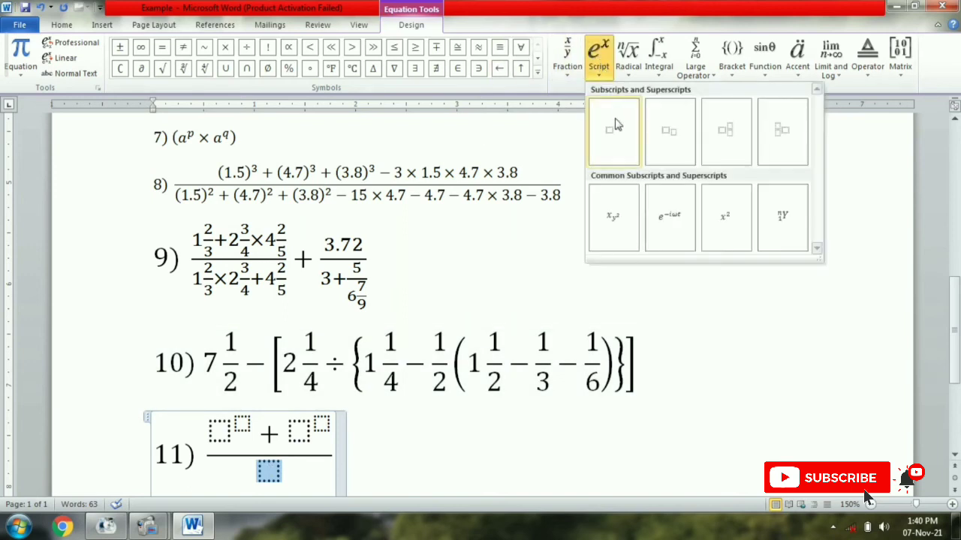
click(612, 126)
text(-)
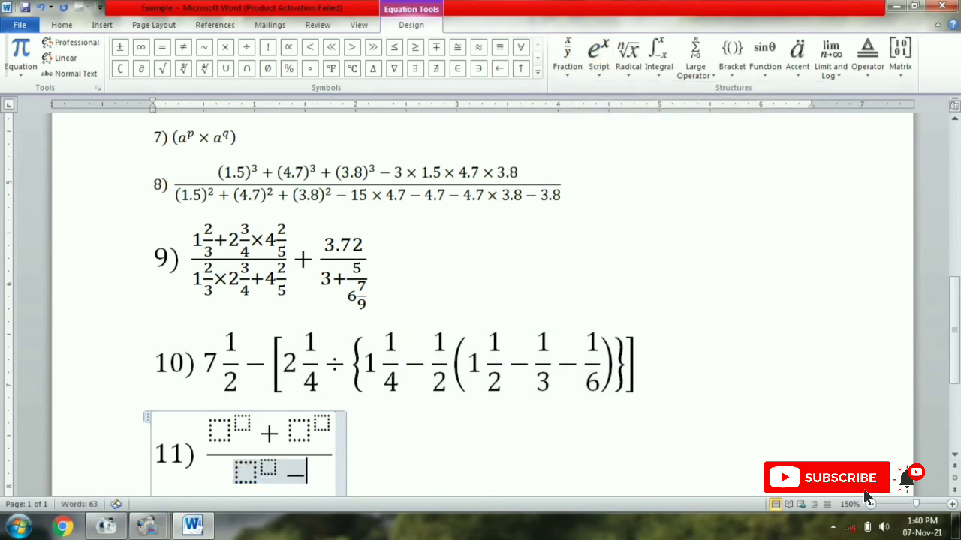
text(ab)
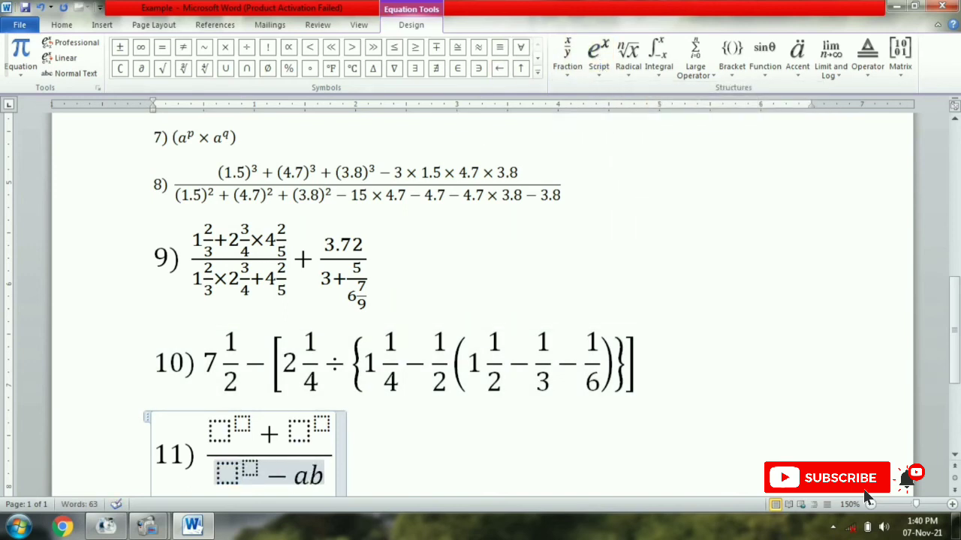
text(+)
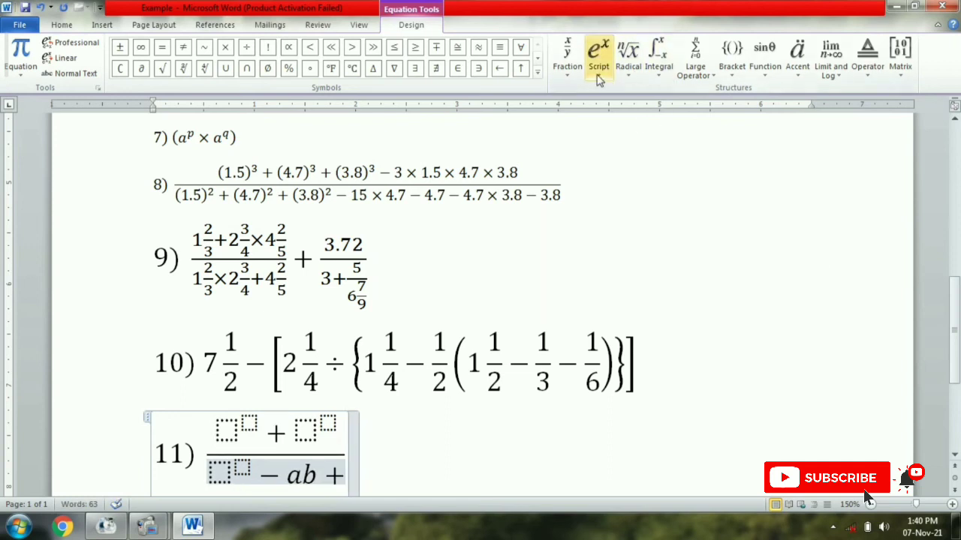
click(599, 68)
click(612, 152)
Step: Fill the numerator placeholders so it reads a³ + b³
click(252, 429)
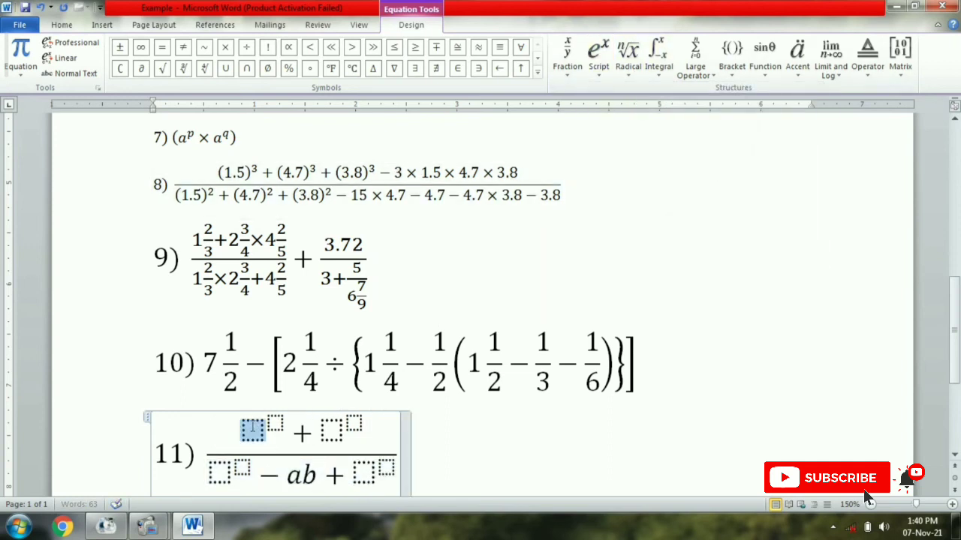
text(a)
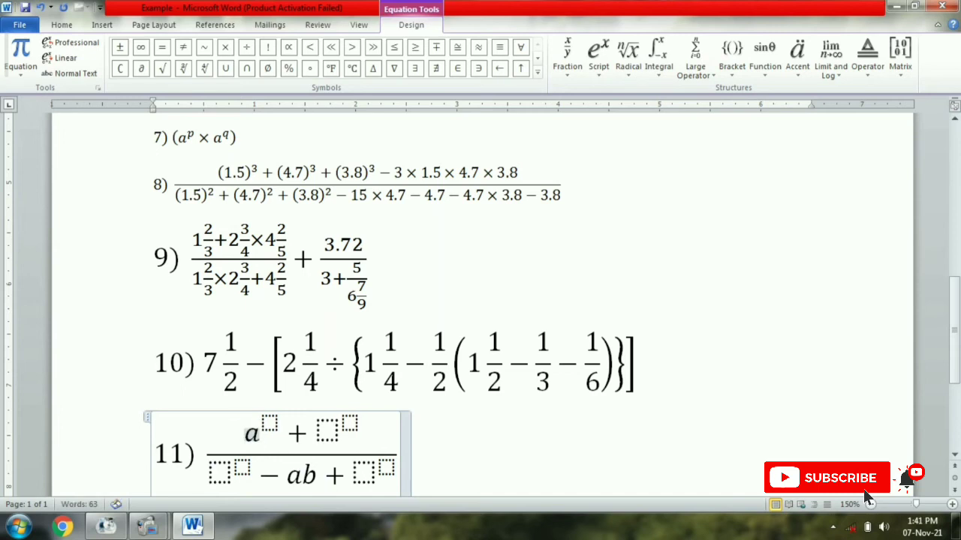
click(269, 424)
text(3)
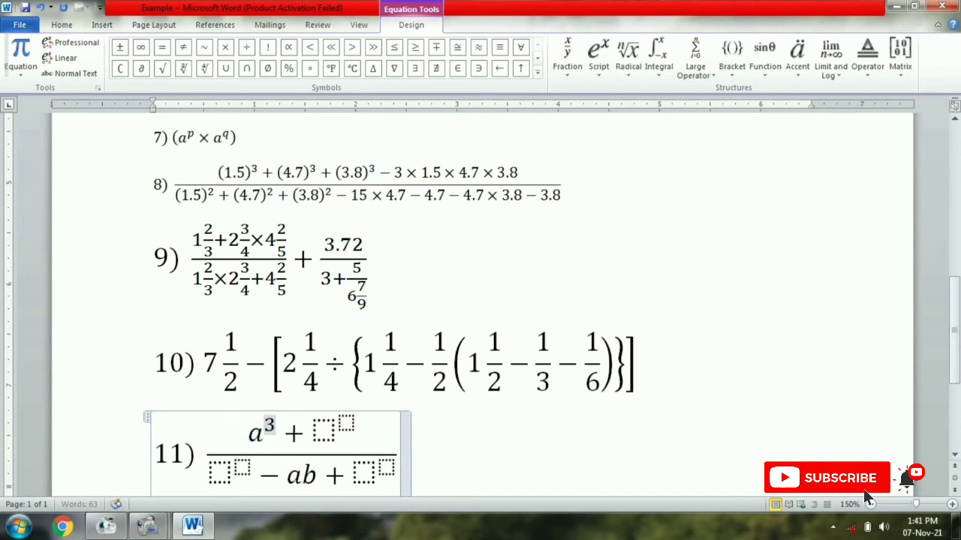
click(320, 429)
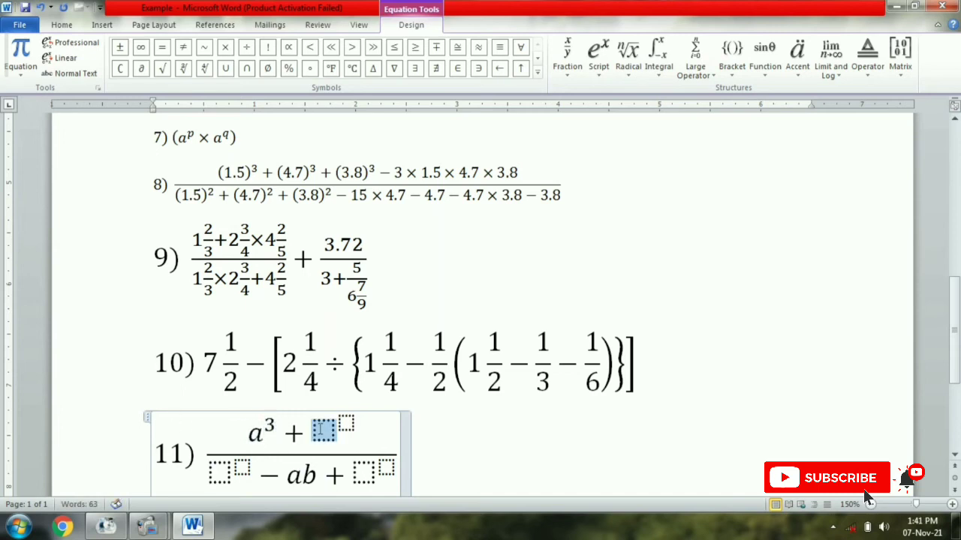
text(b)
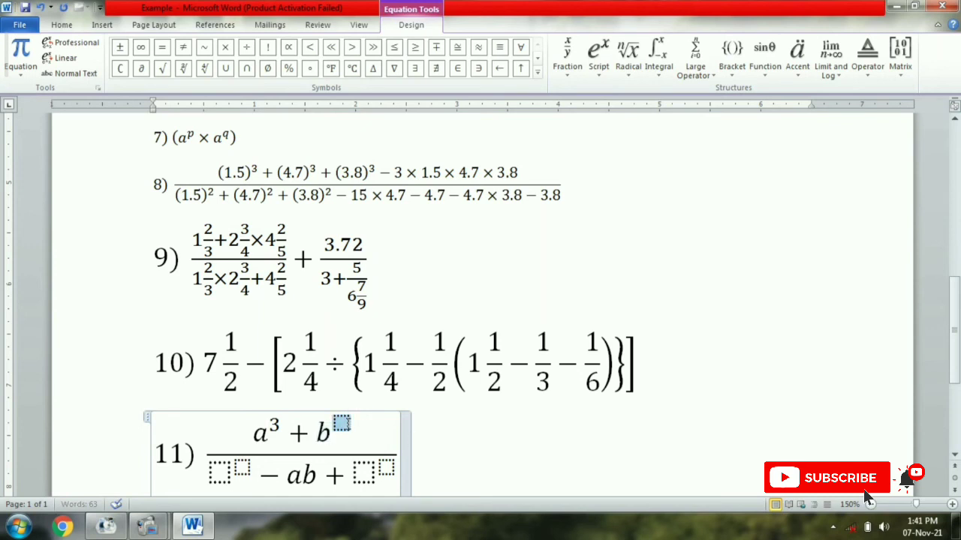
click(342, 424)
text(3)
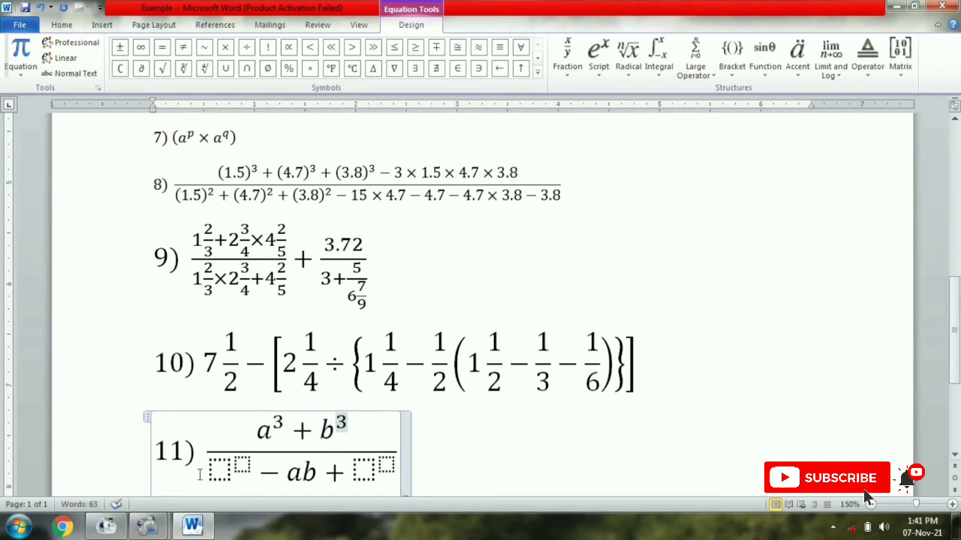
Step: Fill the denominator so it reads a² − ab + b², then leave the equation
click(220, 469)
text(a)
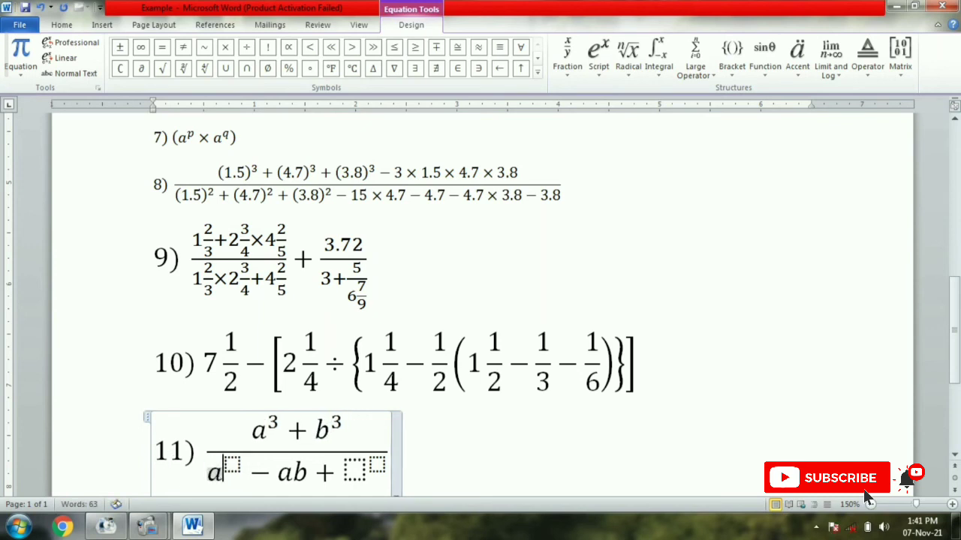
click(232, 466)
text(2)
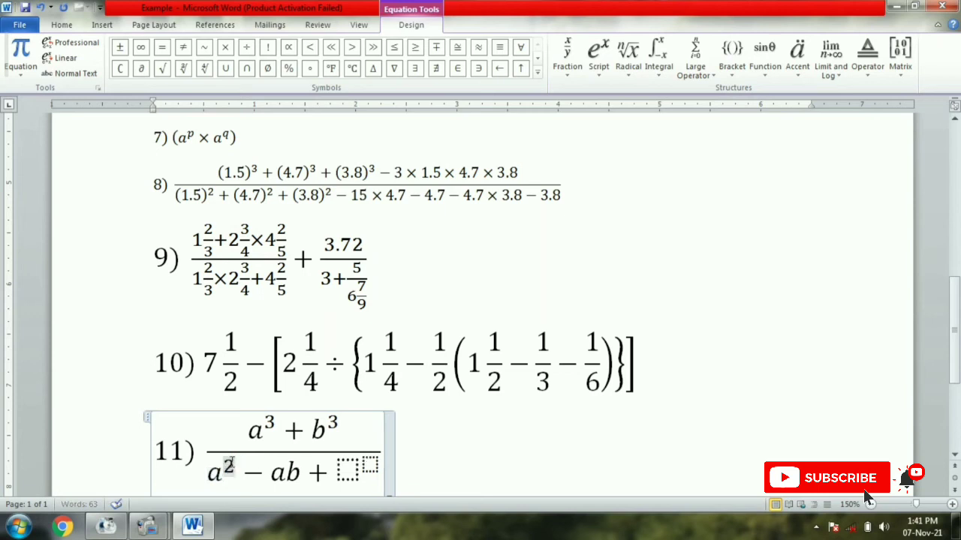
click(347, 469)
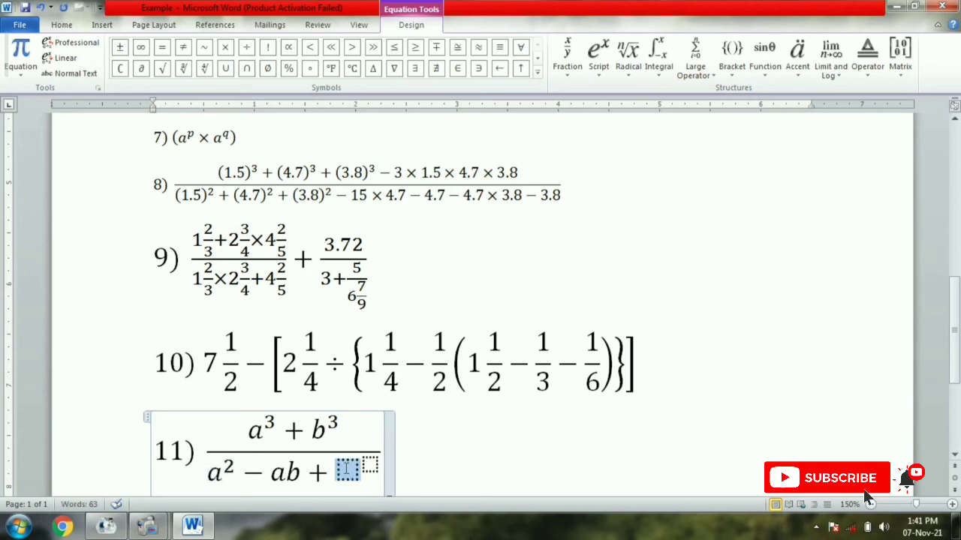
text(b)
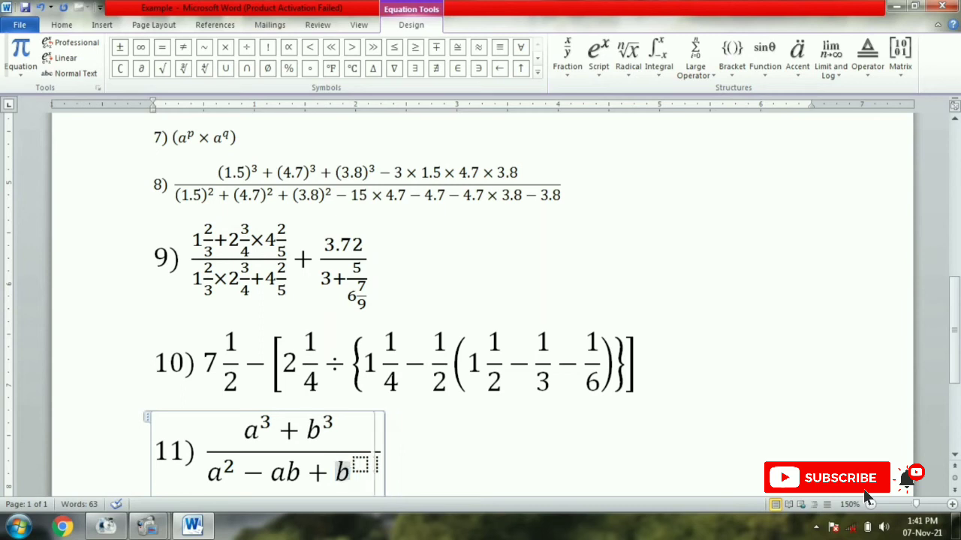
click(361, 464)
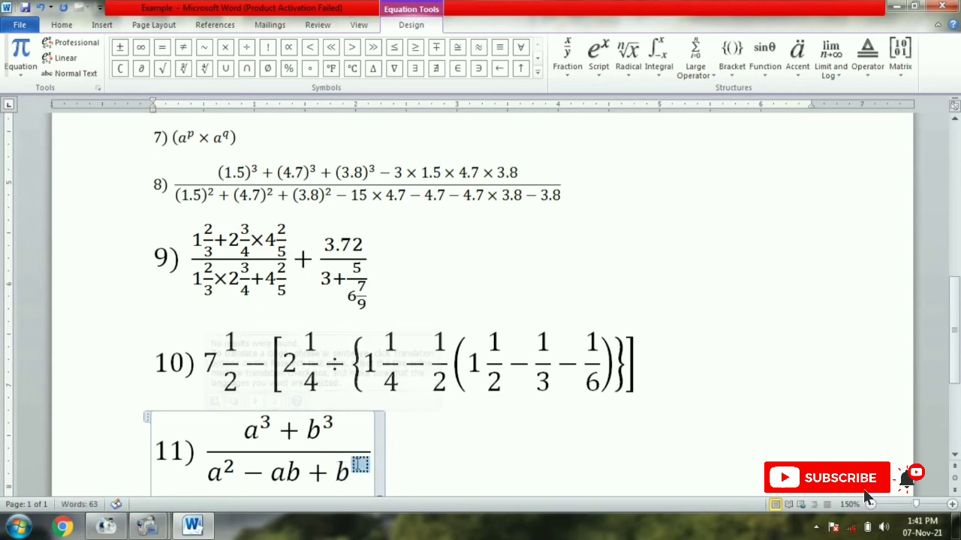
text(2)
click(436, 439)
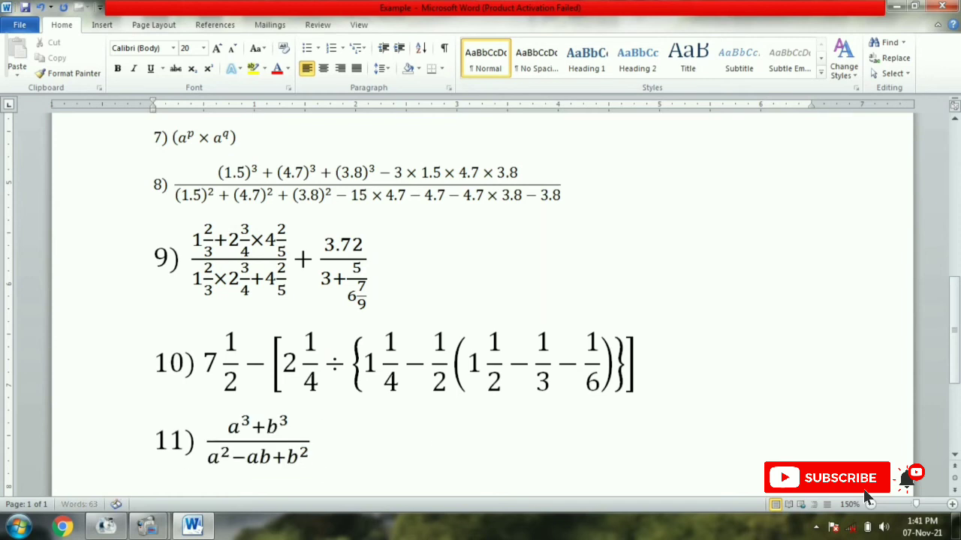
Step: Remove the stray 12 after equation 11 and insert a new equation labelled 12)
text(12)
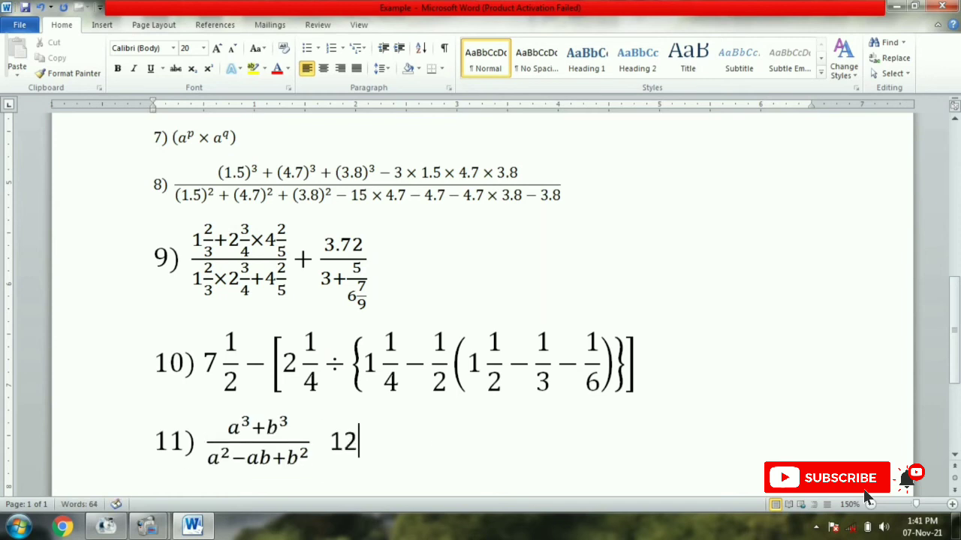
key(BackSpace)
key(BackSpace)
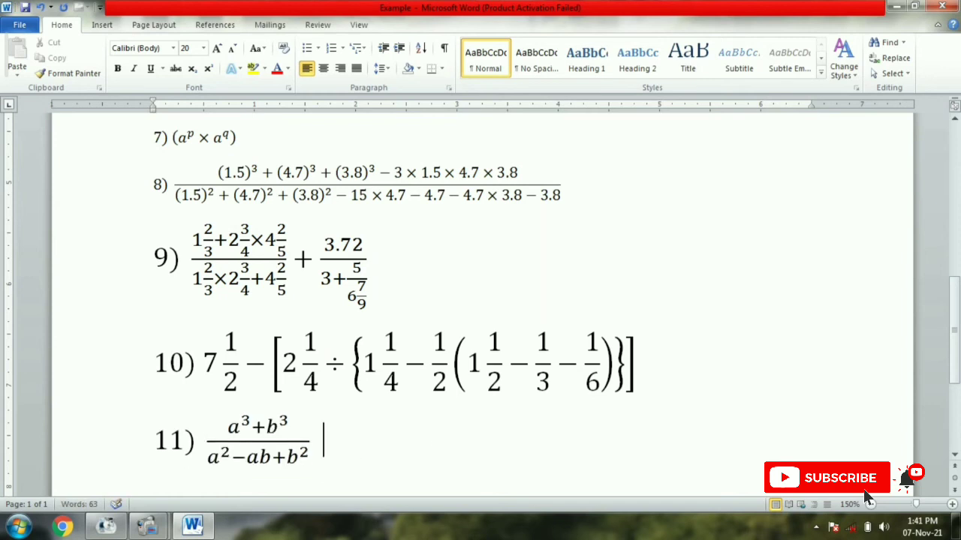
key(alt+equal)
key(alt+equal)
key(alt+equal)
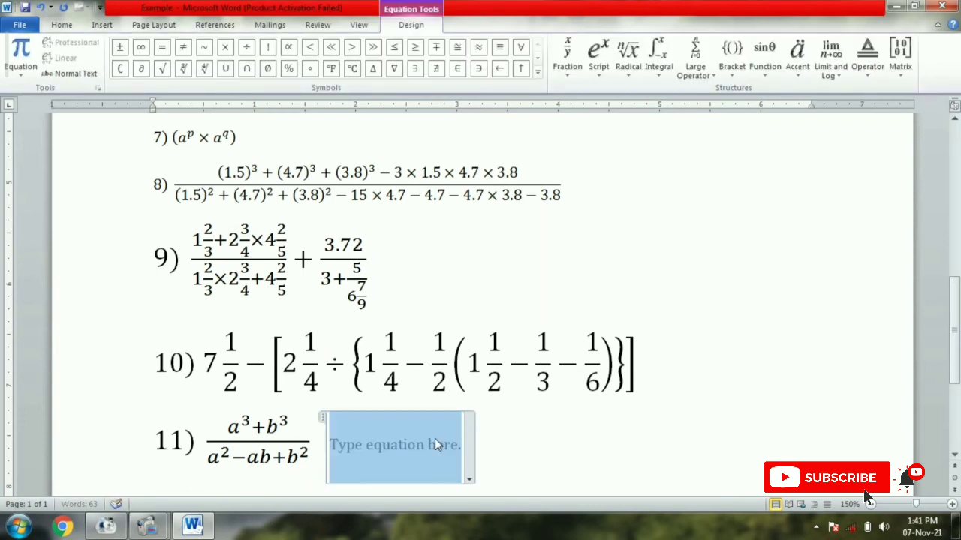
text(12))
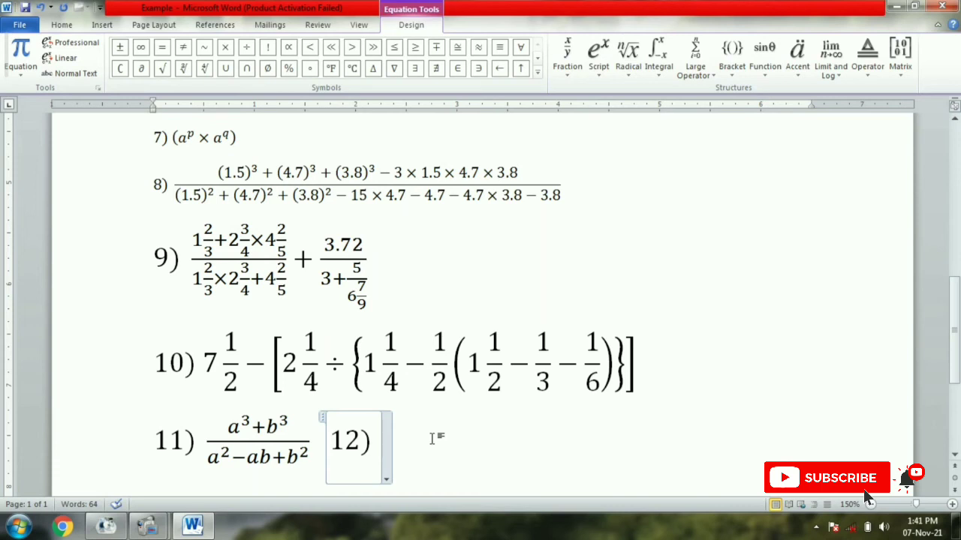
Step: Insert a stacked fraction after 12) with two powers joined by + in the numerator
click(568, 60)
click(566, 146)
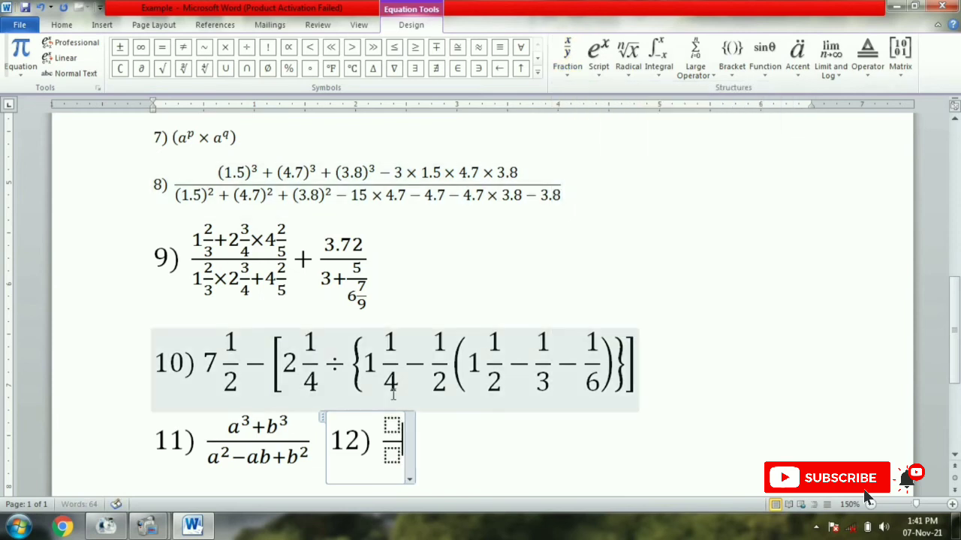
click(392, 426)
click(611, 64)
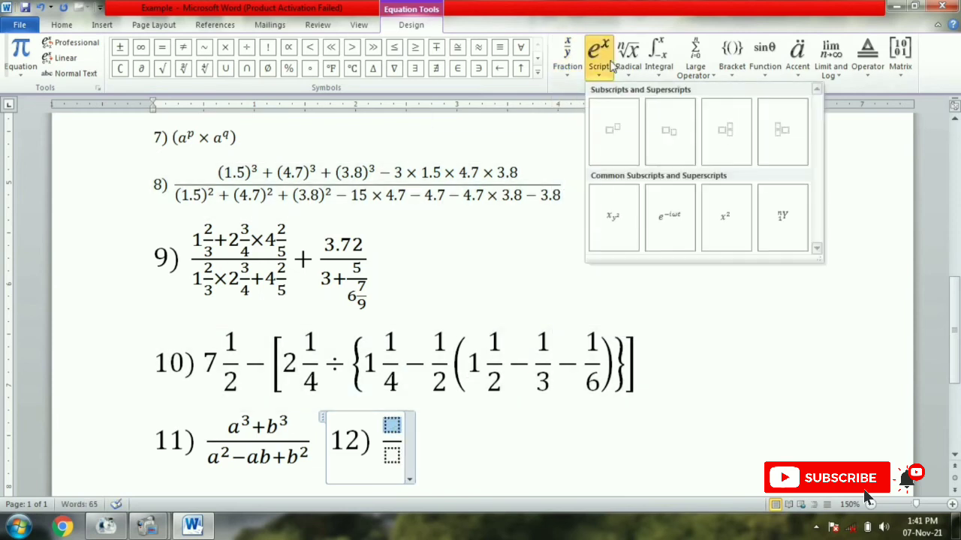
click(609, 144)
text(+)
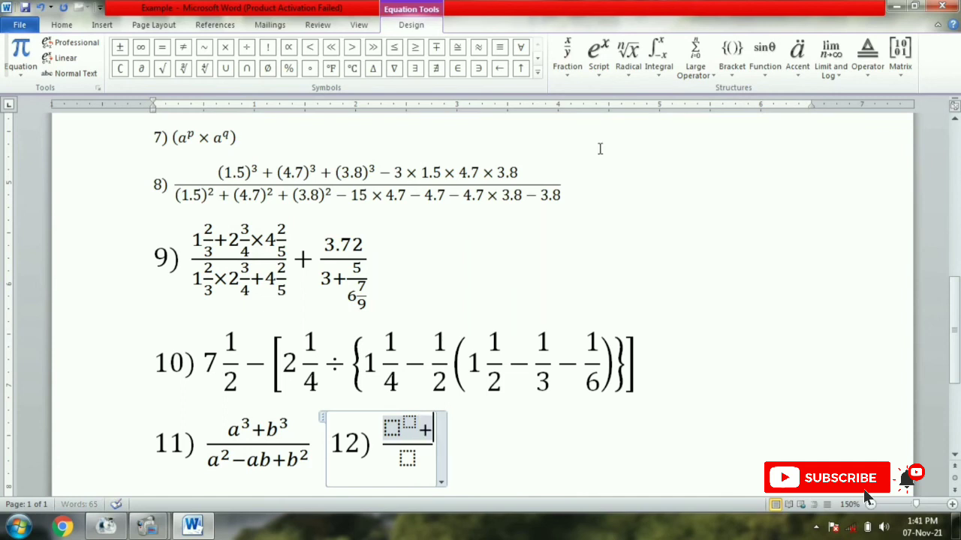
click(598, 56)
click(600, 146)
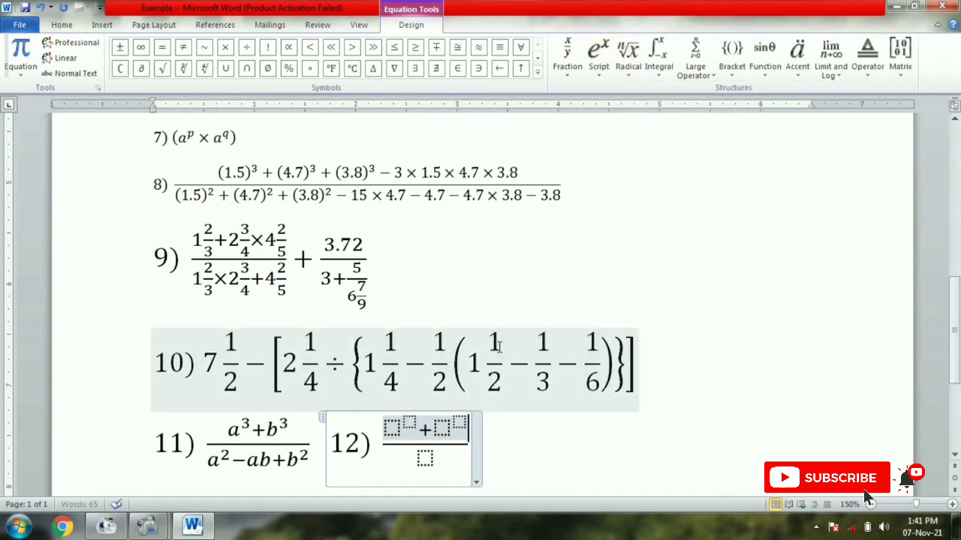
Step: Put two powers joined by + in the fraction's denominator
key(Down)
click(598, 67)
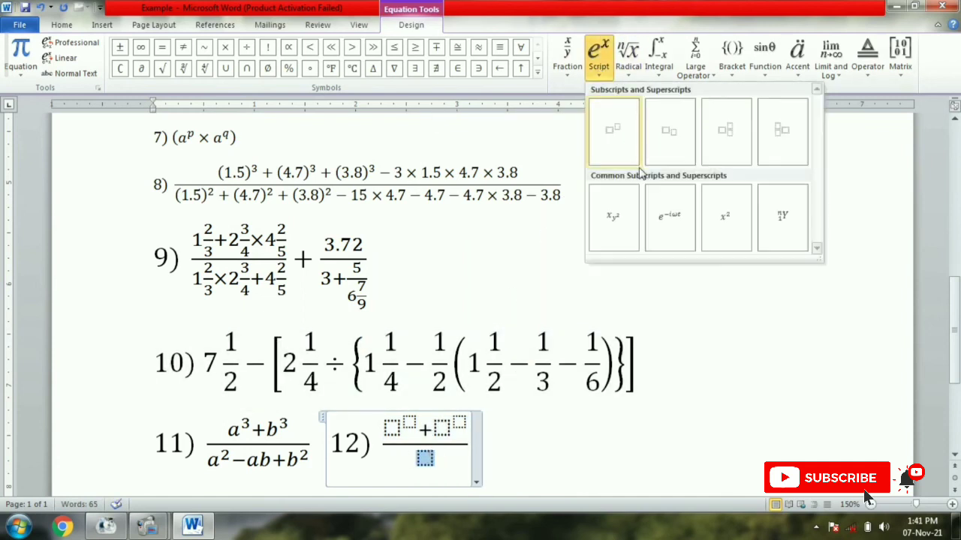
click(618, 142)
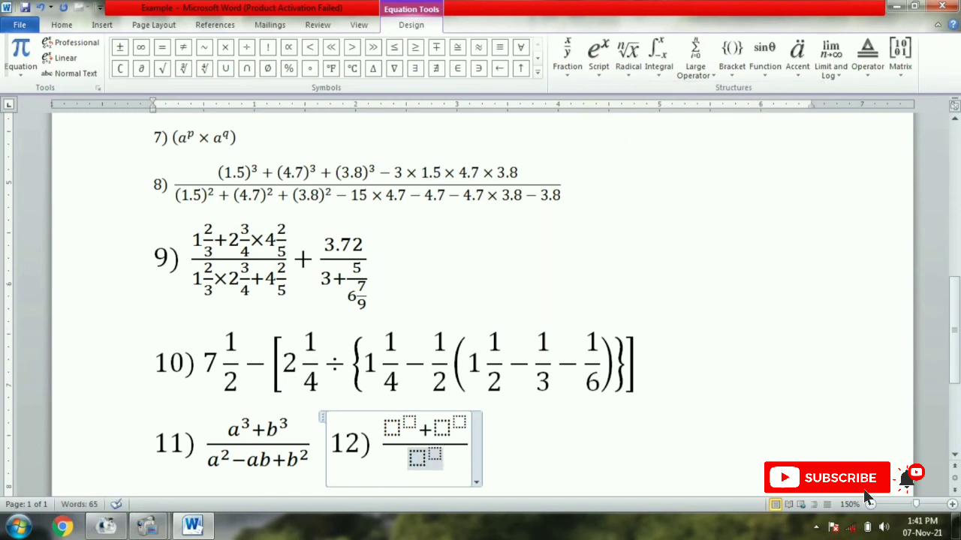
text(+)
click(598, 56)
click(618, 139)
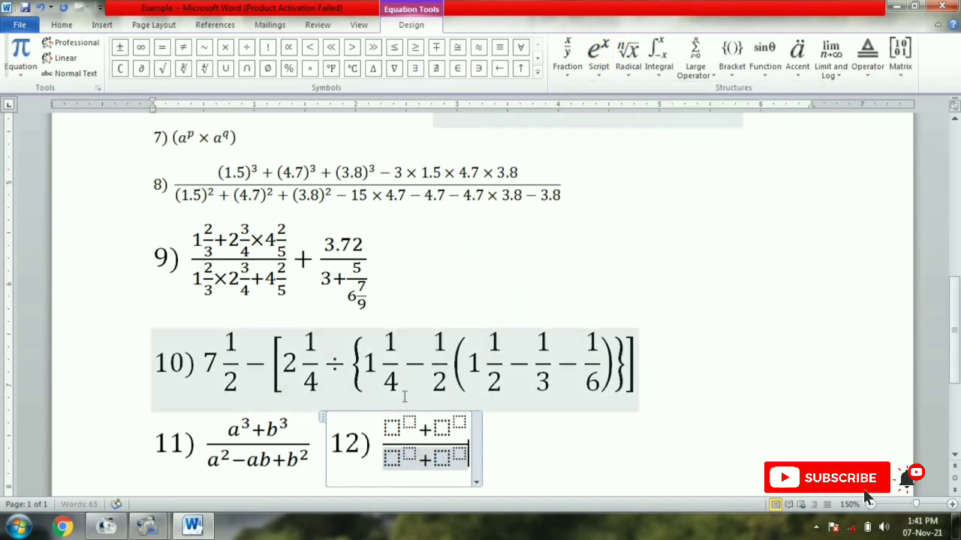
Step: Wrap both numerator bases in parentheses
click(391, 426)
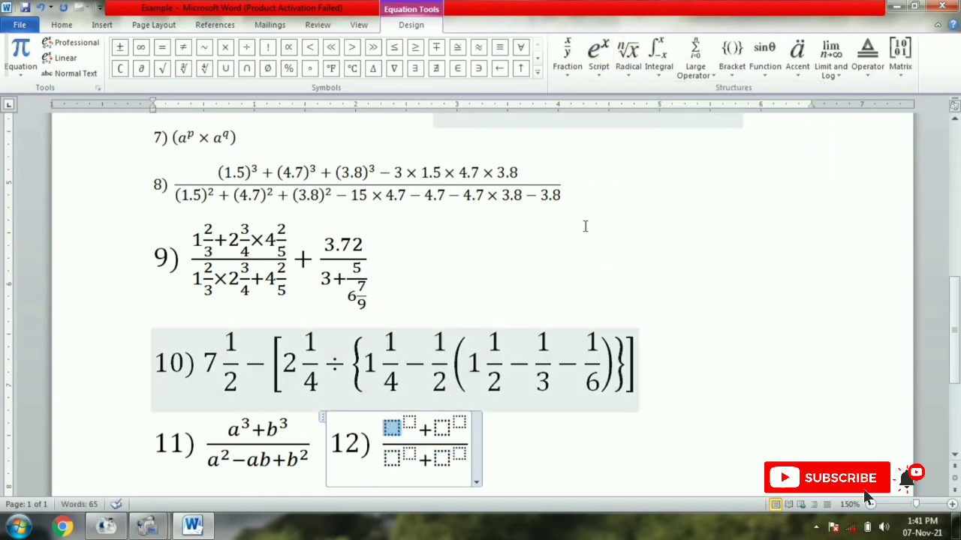
click(731, 57)
click(745, 133)
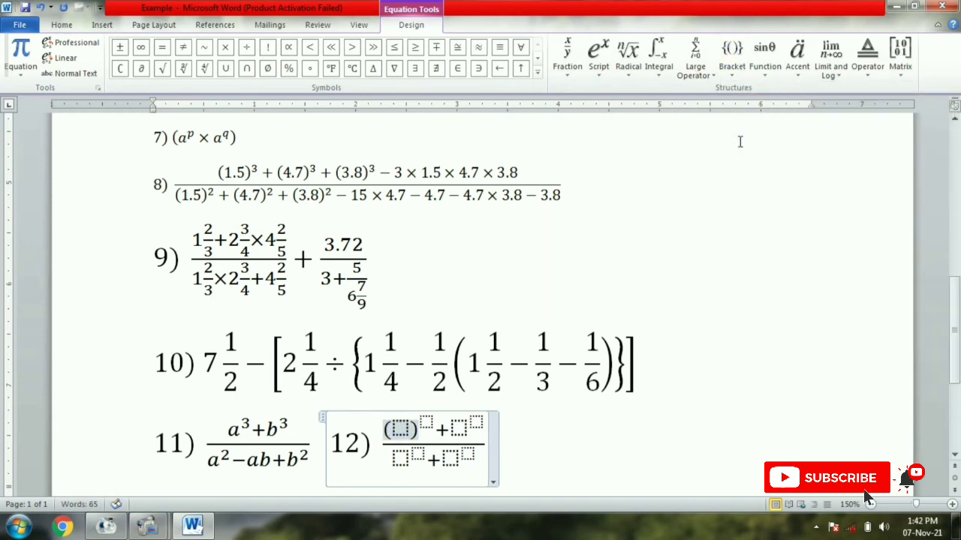
click(459, 426)
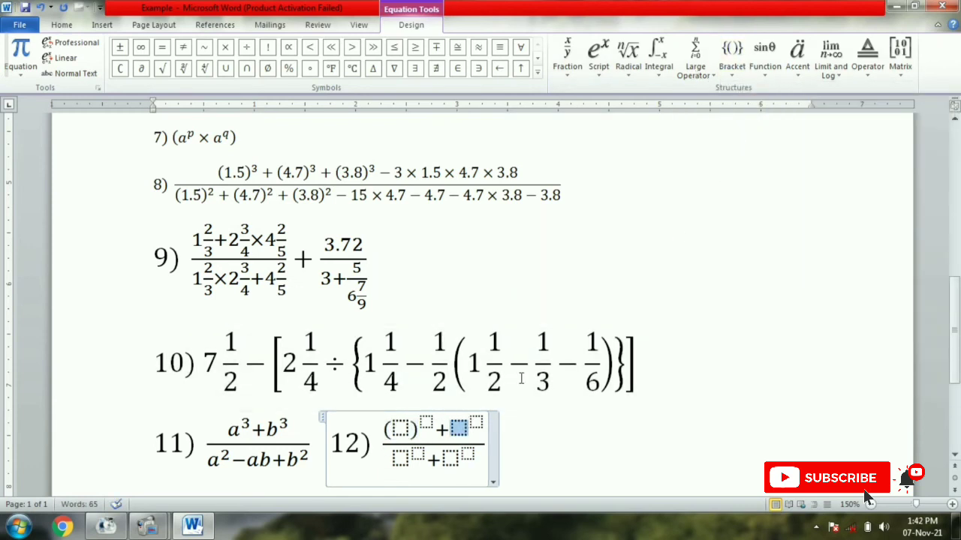
click(731, 56)
click(746, 133)
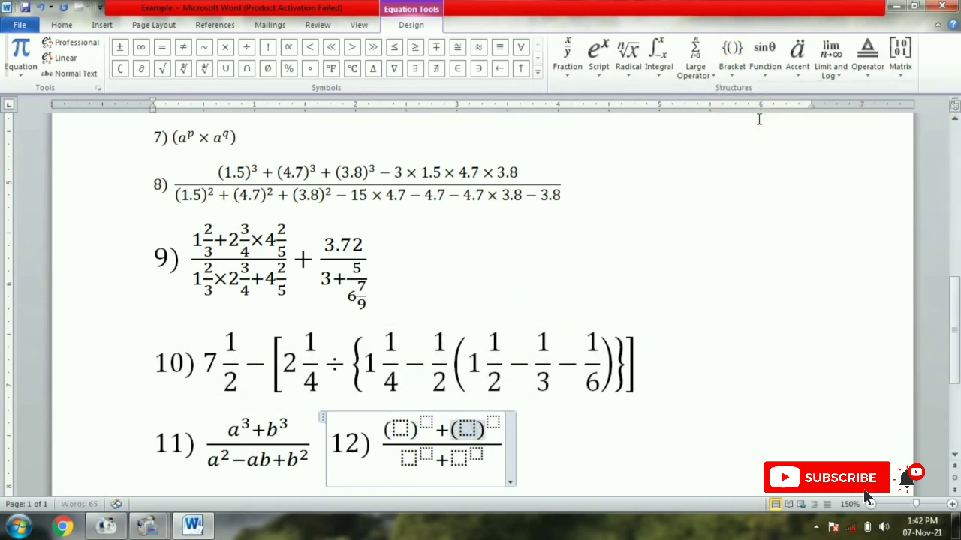
click(400, 429)
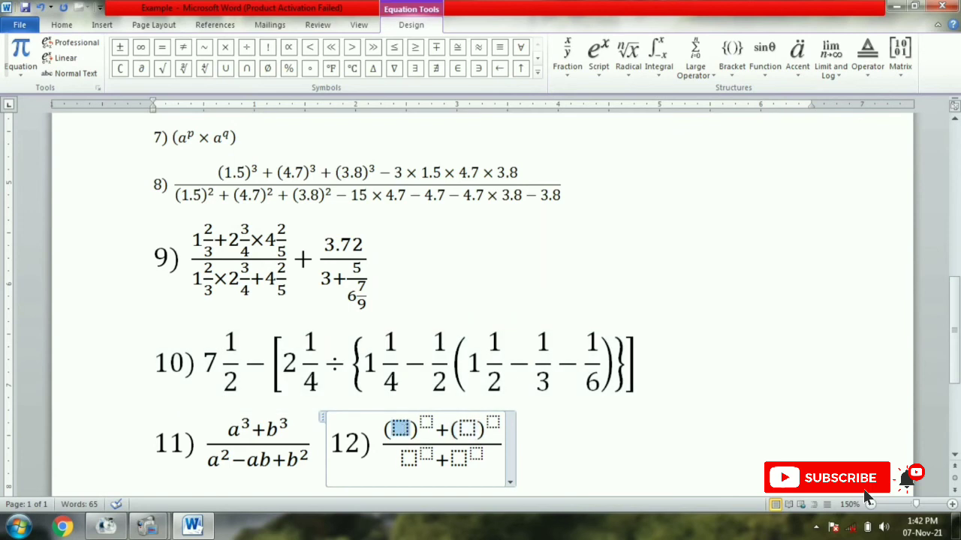
Step: Fill the numerator as (a−b)² + (a+b)²
text(a)
text(-b)
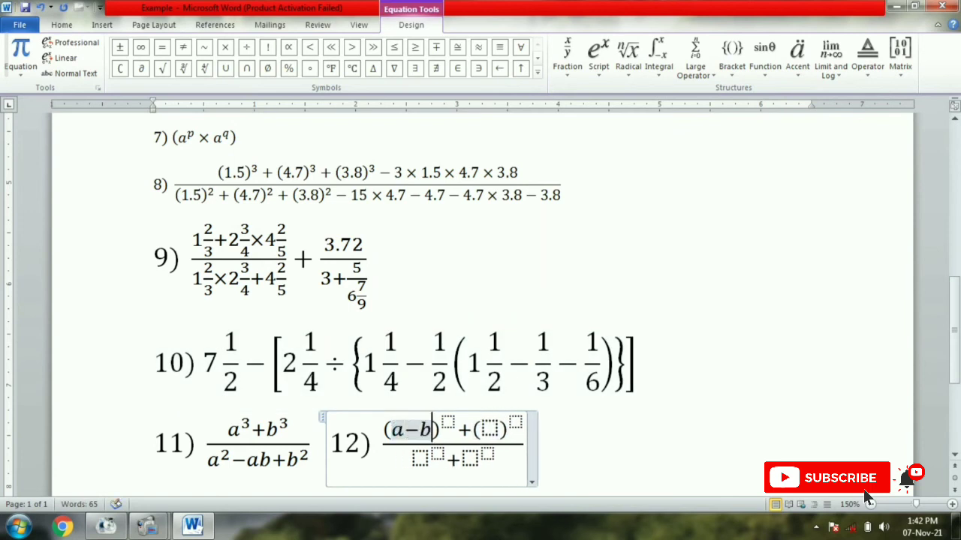
click(489, 431)
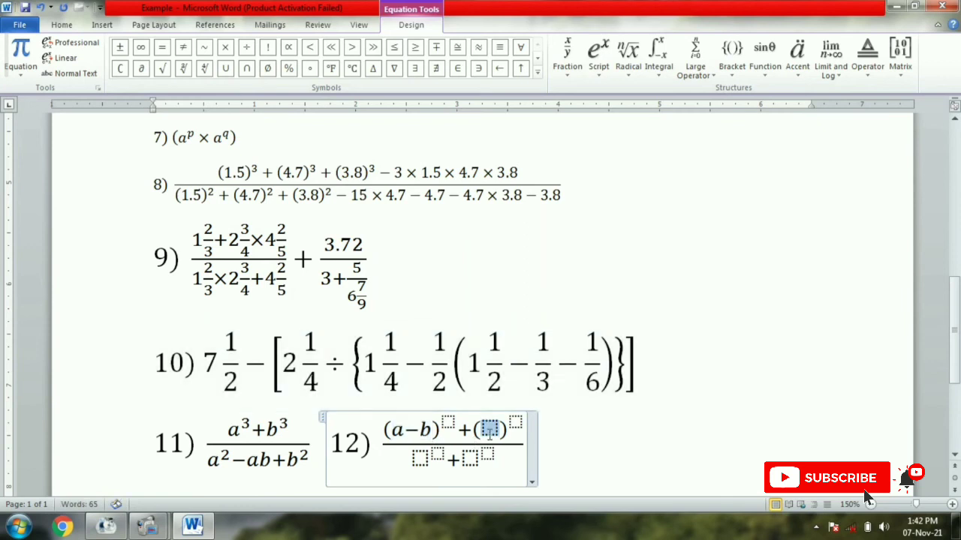
text(a+b)
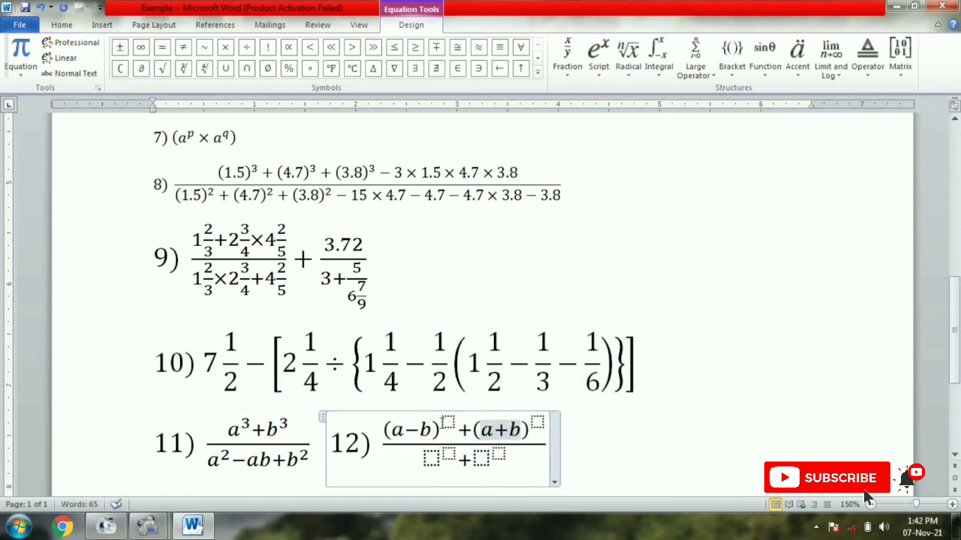
click(445, 422)
text(2)
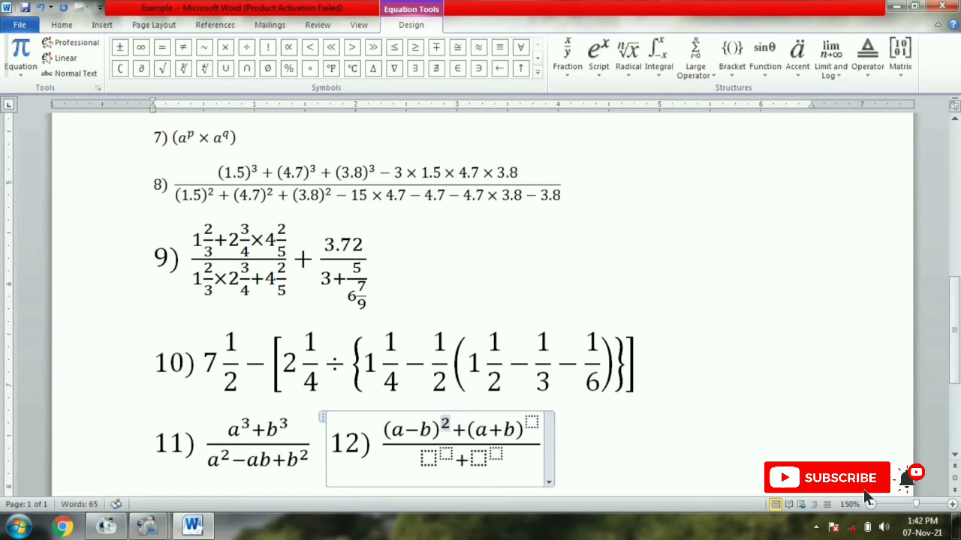
click(532, 422)
text(2)
key(Right)
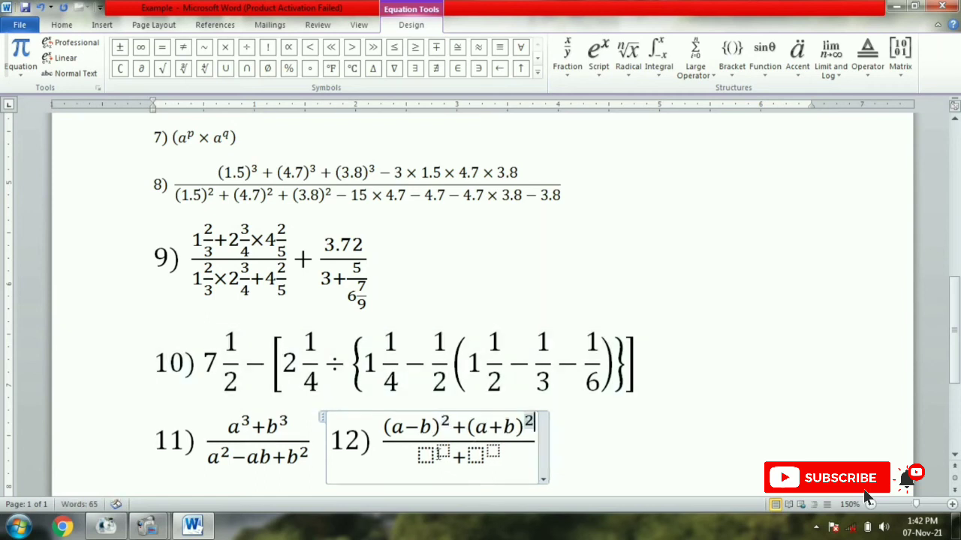
key(Right)
Step: Fill the denominator as a² + b², then type the 13) label after the equation
text(a)
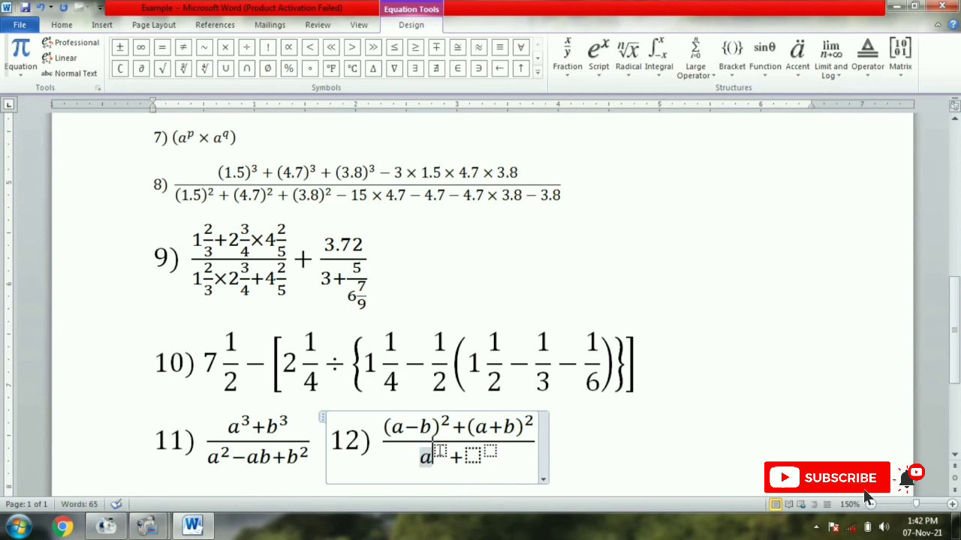
click(441, 449)
text(2)
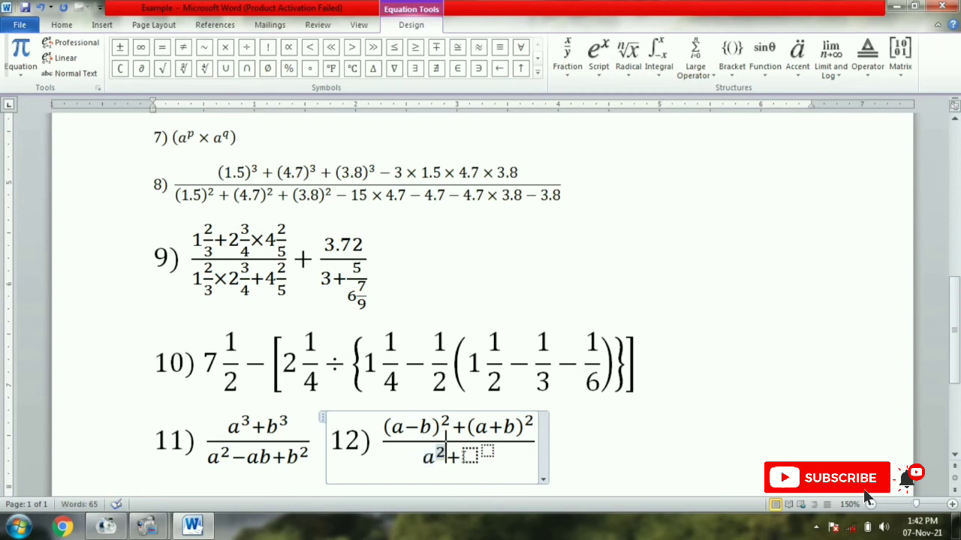
click(469, 455)
text(b)
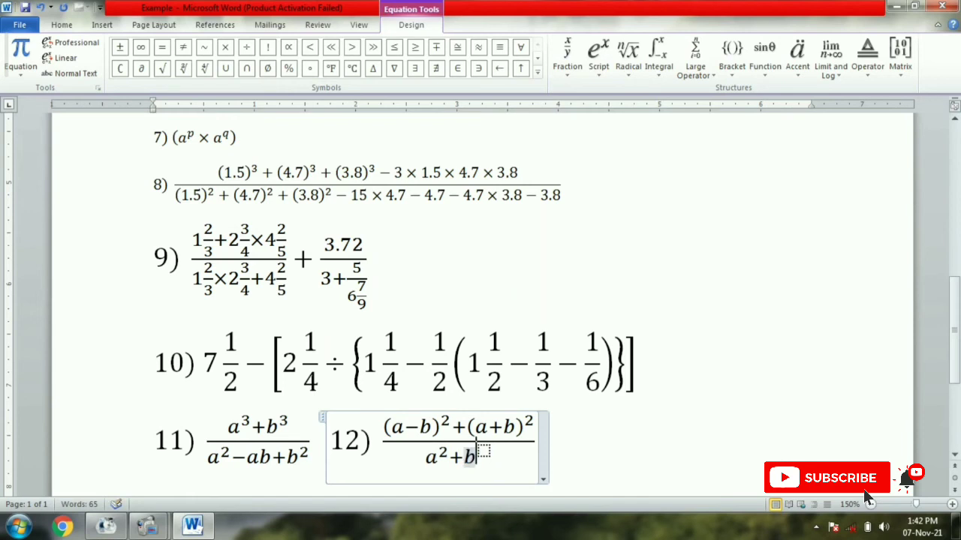
key(Right)
text(2)
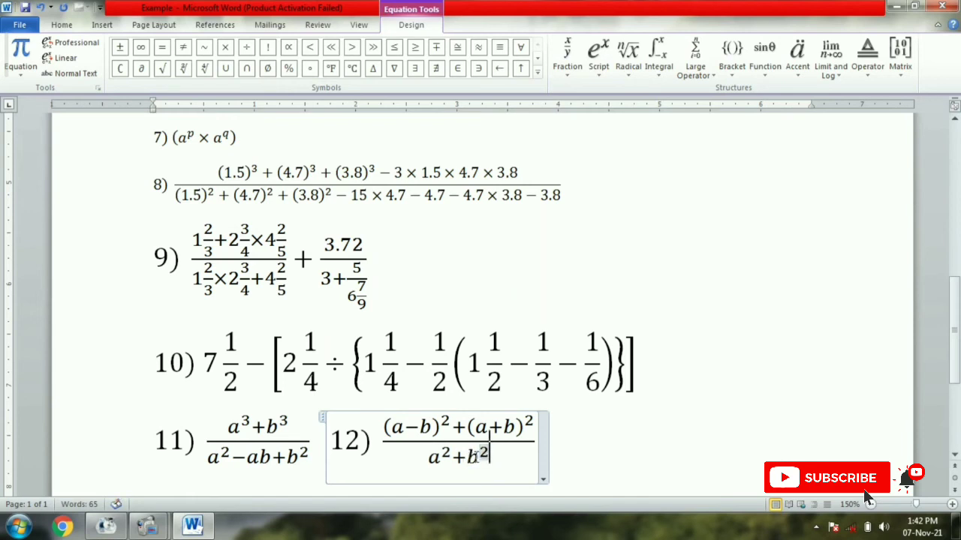
click(595, 432)
text(13)
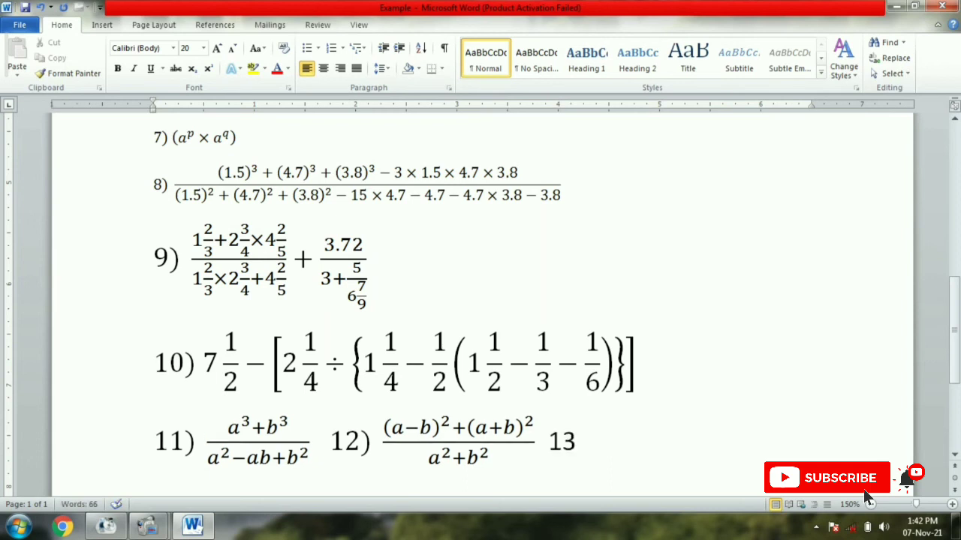
text())
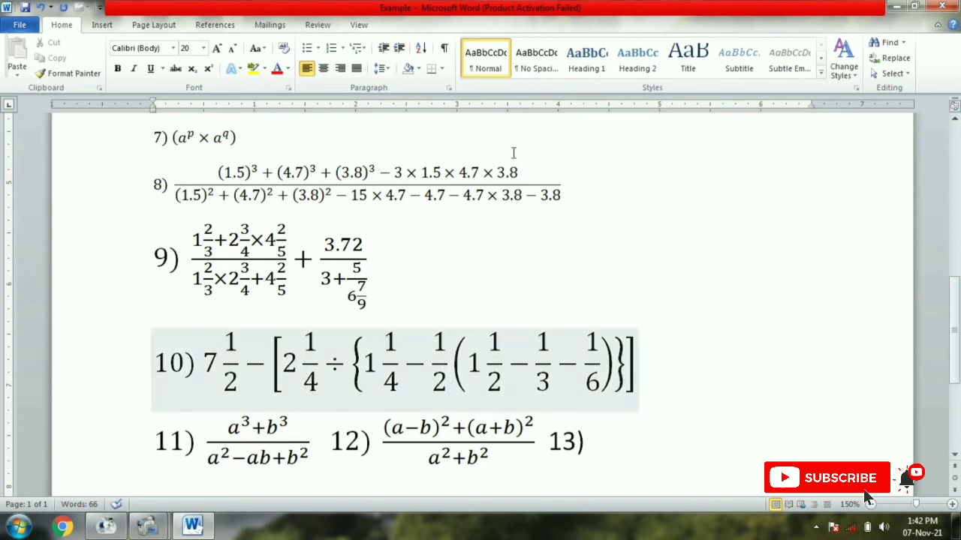
Step: Insert a new stacked-fraction equation whose numerator is three powers joined by +, minus 3ab
key(alt+equal)
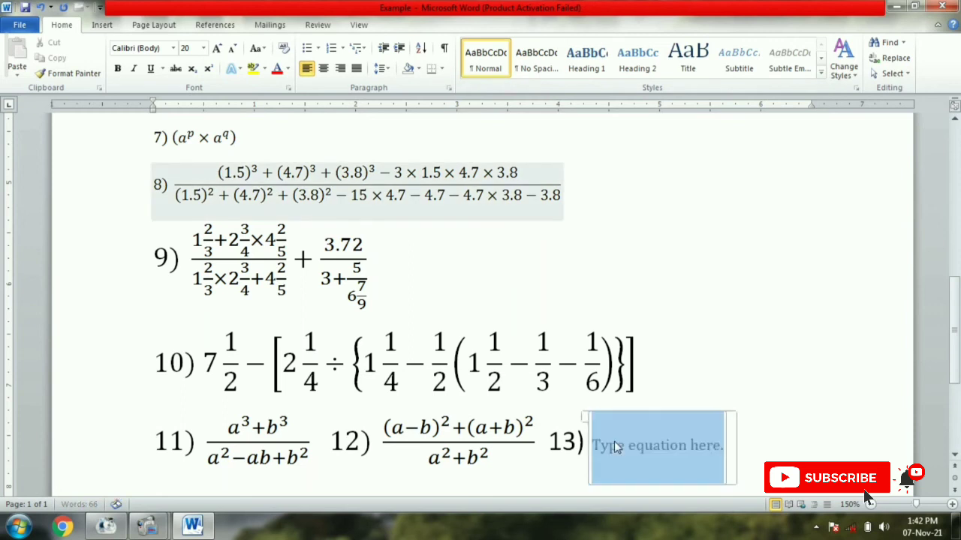
click(568, 54)
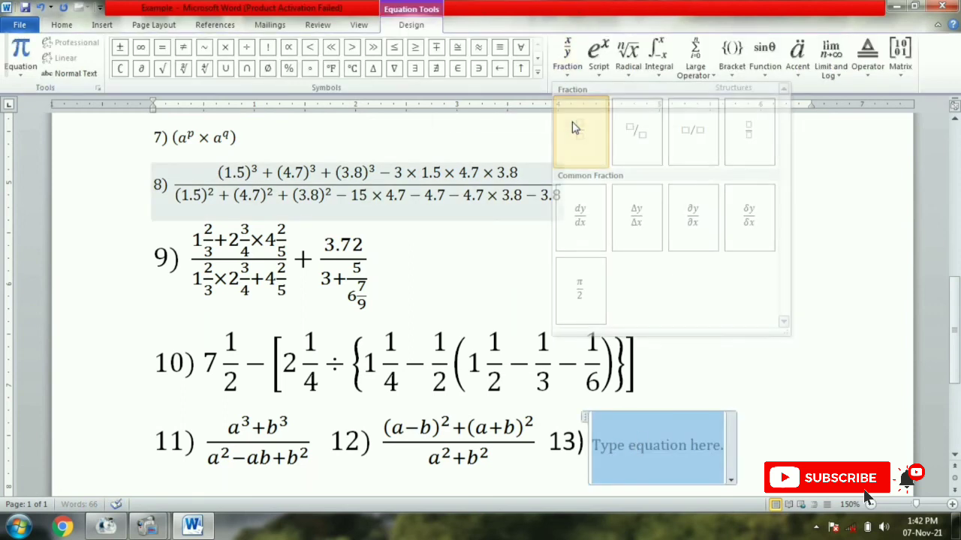
click(575, 128)
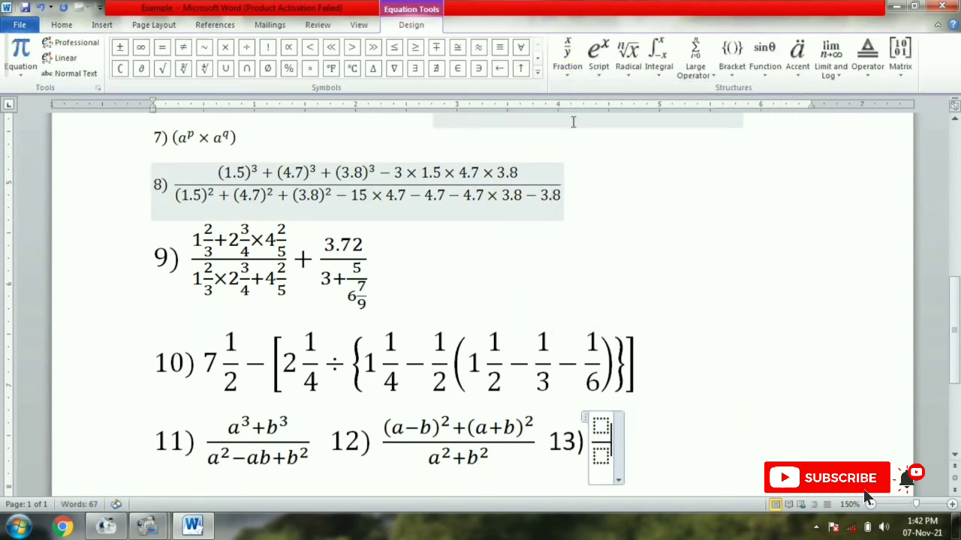
click(598, 424)
click(599, 56)
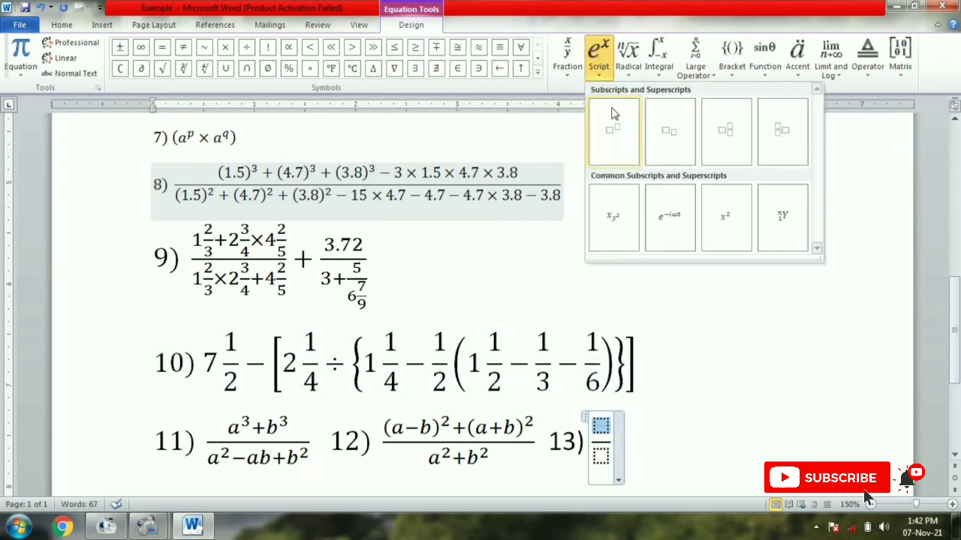
click(614, 122)
text(+)
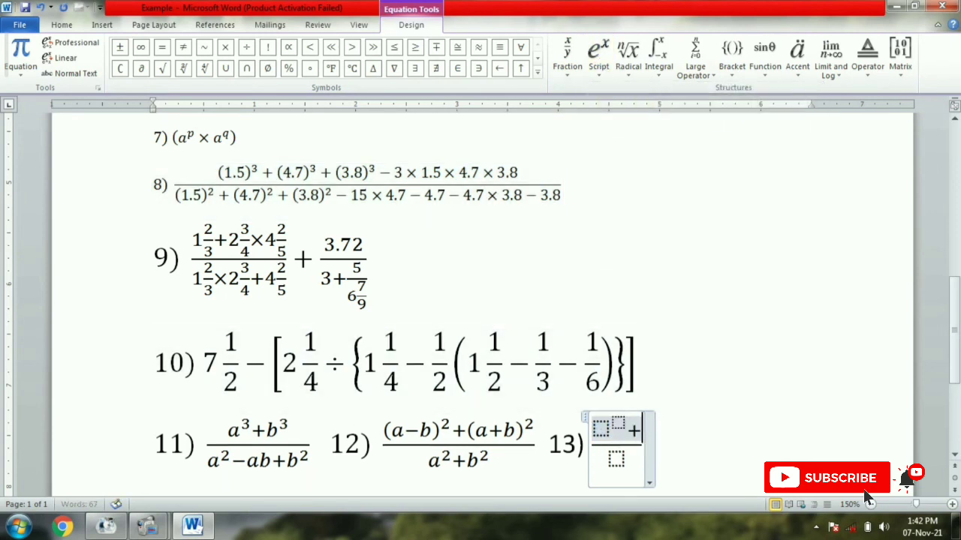
click(600, 60)
click(620, 127)
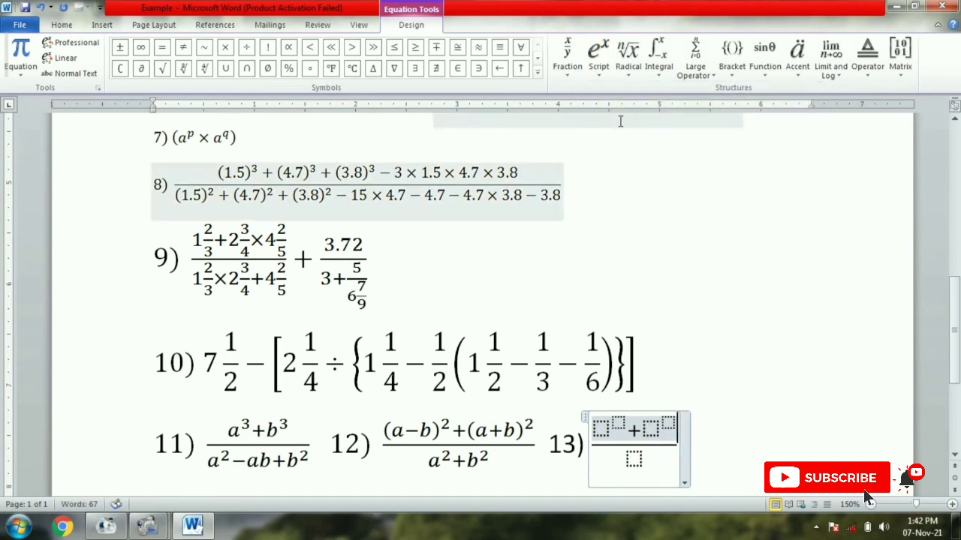
text(+)
click(598, 55)
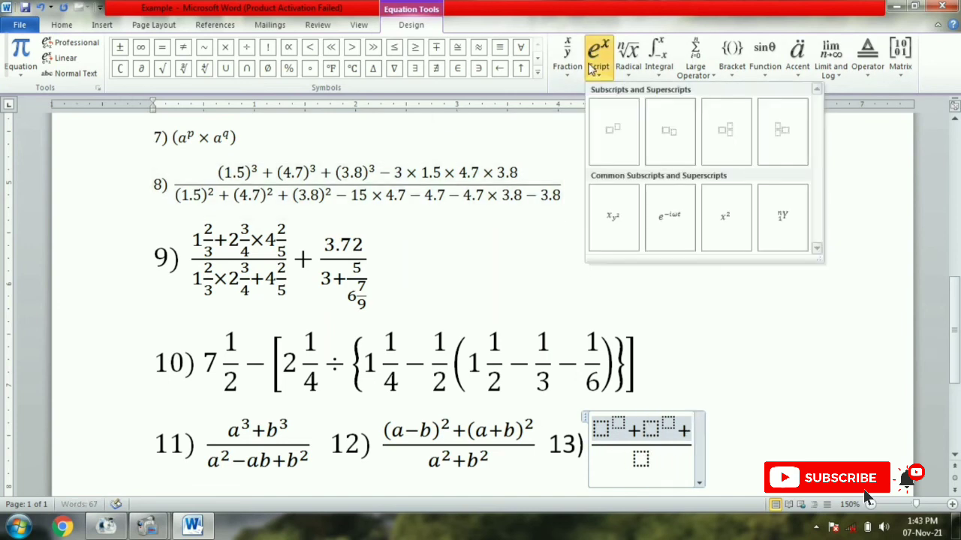
click(615, 145)
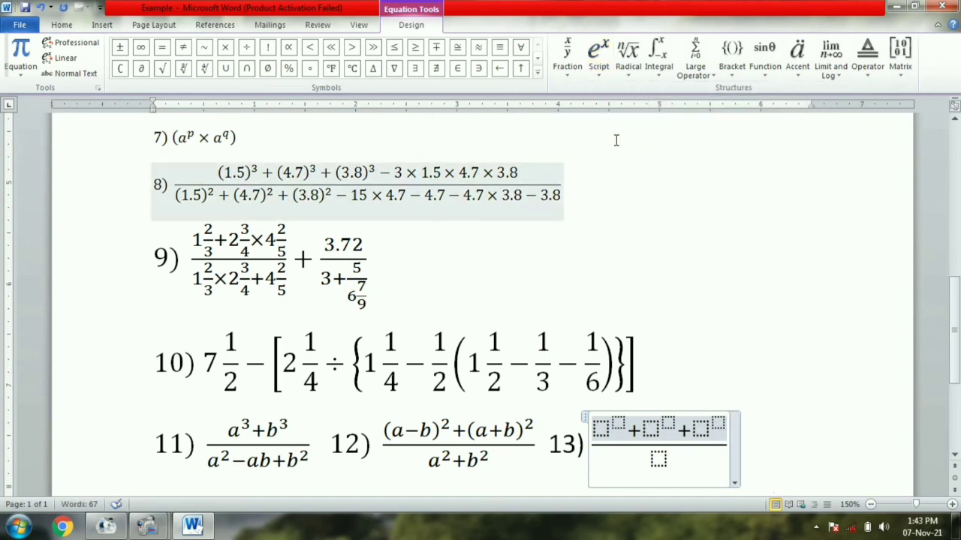
text(-3ab)
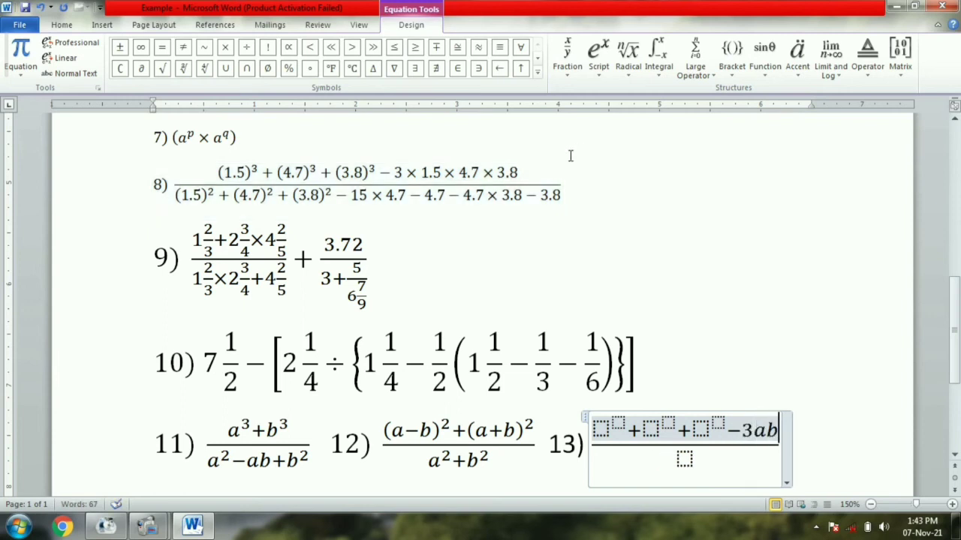
Step: Give the denominator three powers joined by +, followed by −ab−bc−ca
click(684, 459)
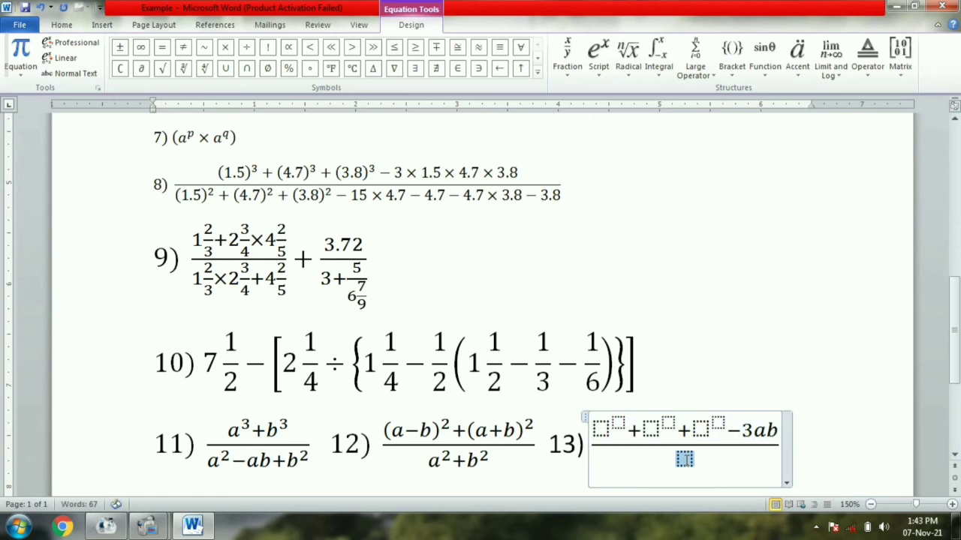
click(598, 52)
click(613, 131)
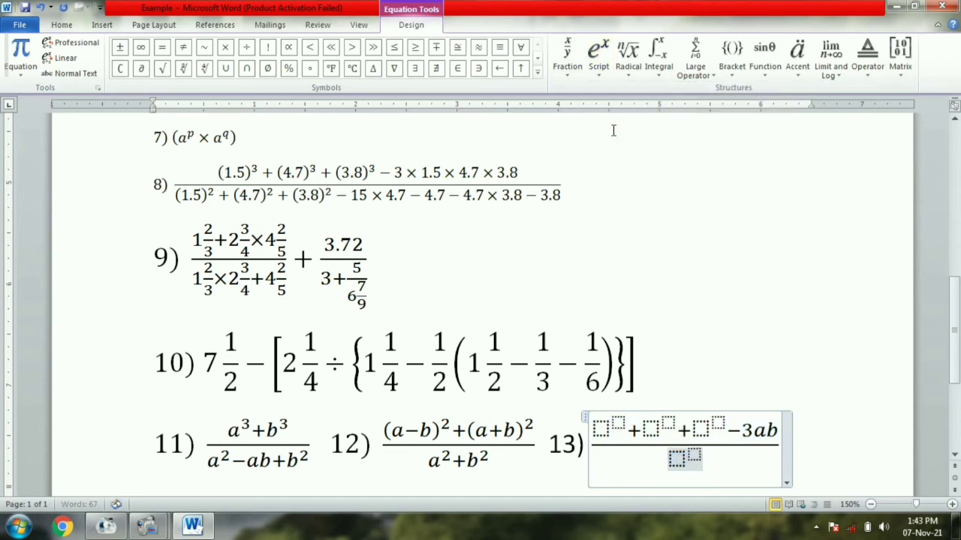
text(+)
click(598, 53)
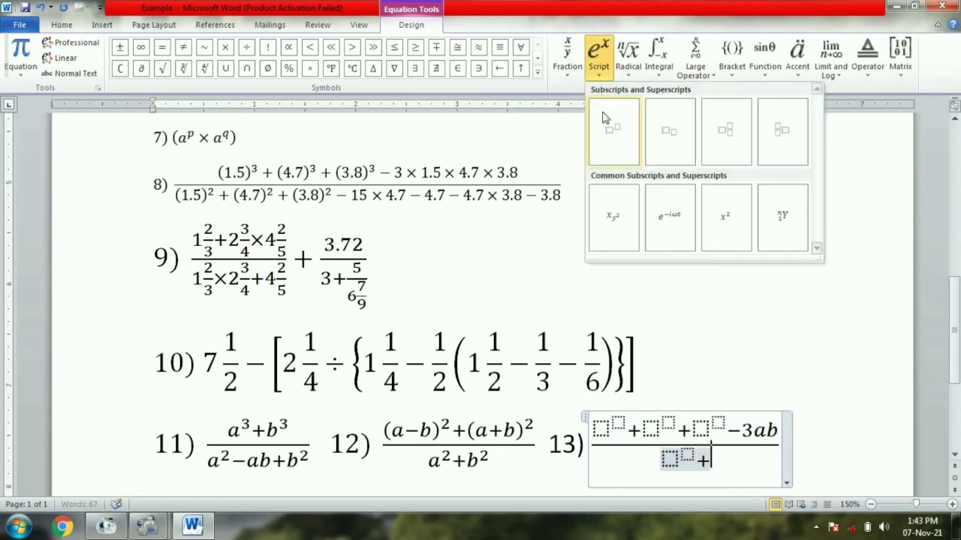
click(605, 118)
text(+)
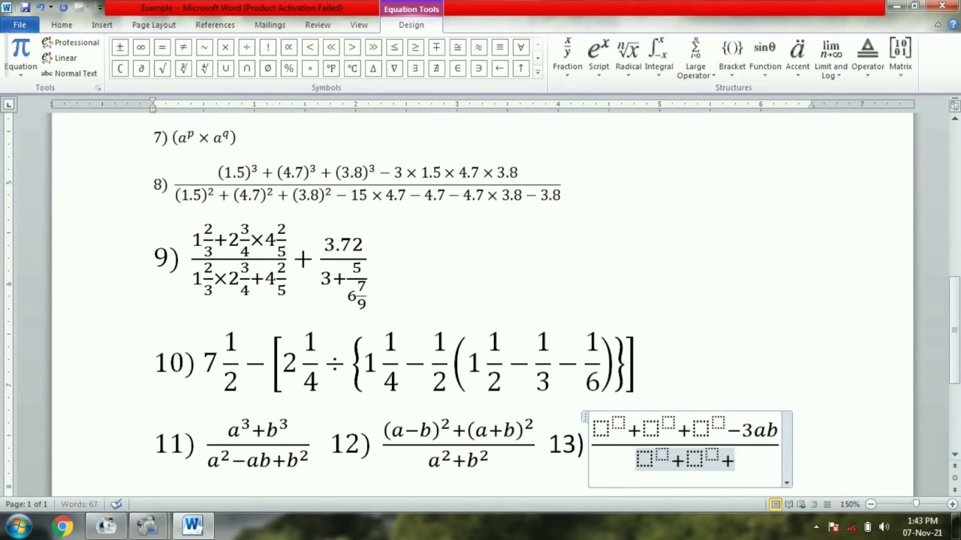
click(598, 52)
click(605, 109)
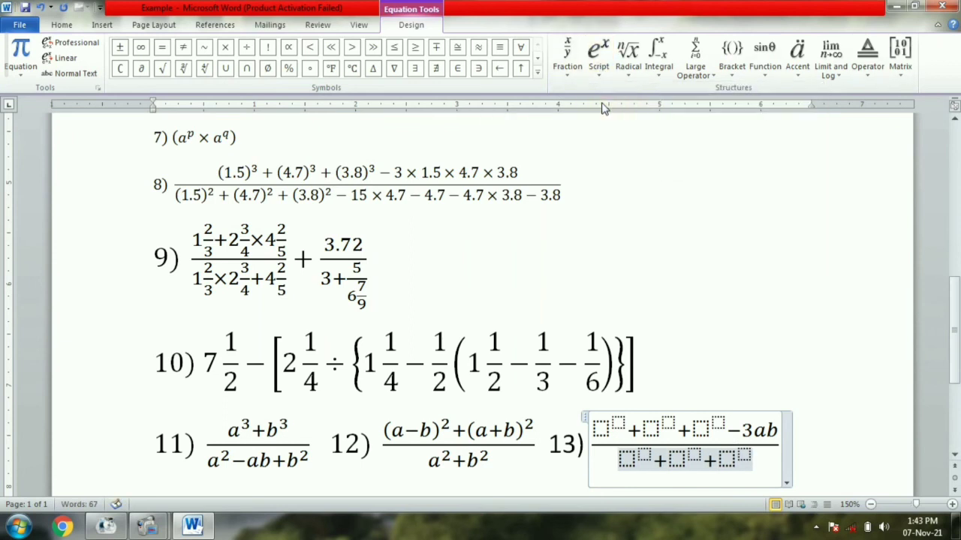
text(-ab)
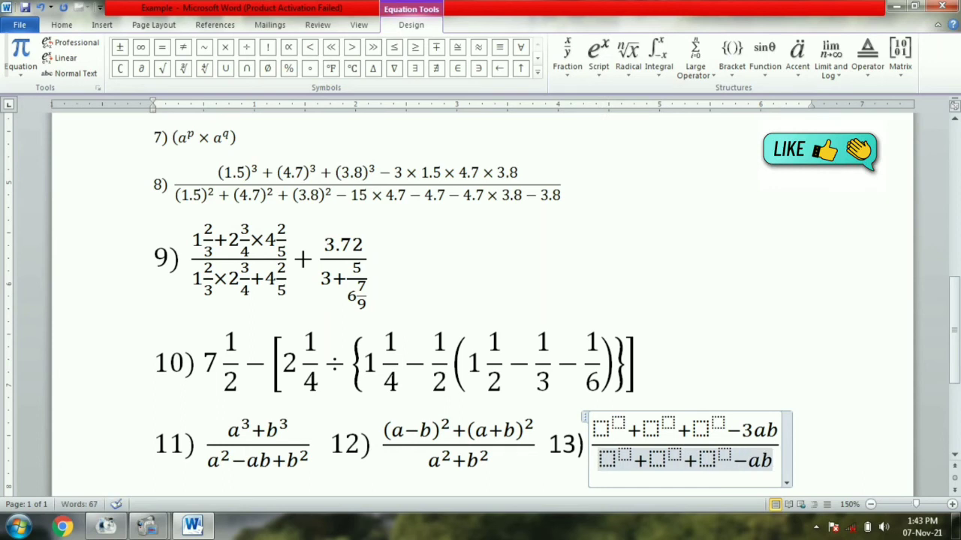
text(-bc)
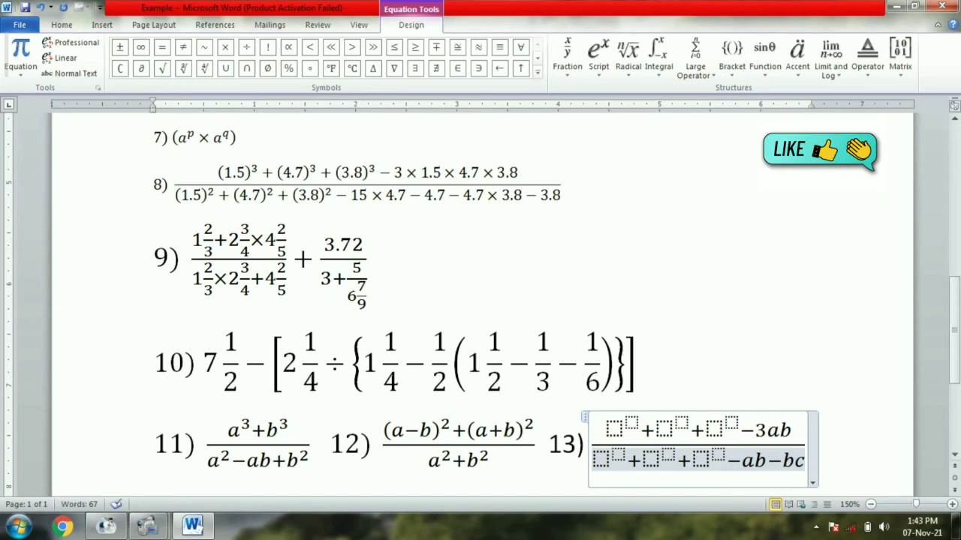
text(-ca)
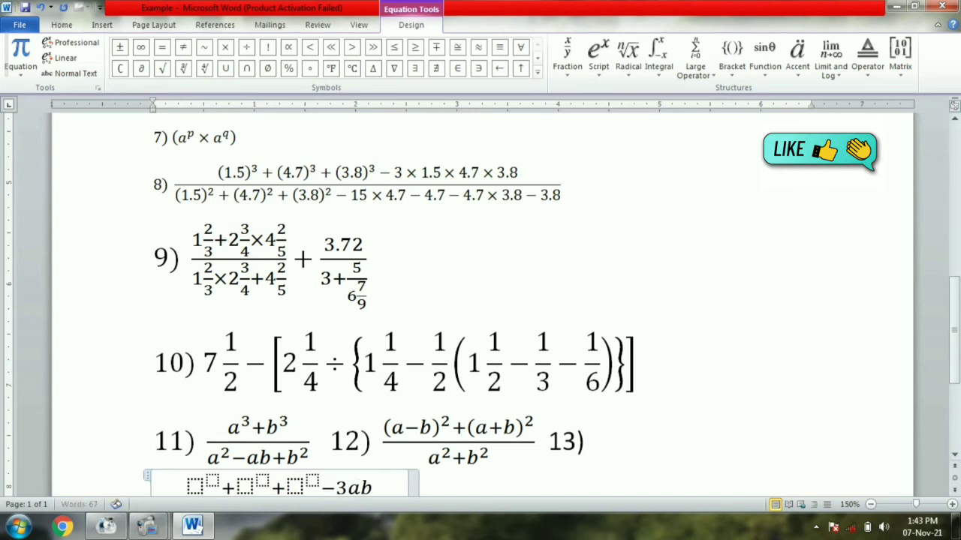
scroll(480, 422, down, 4)
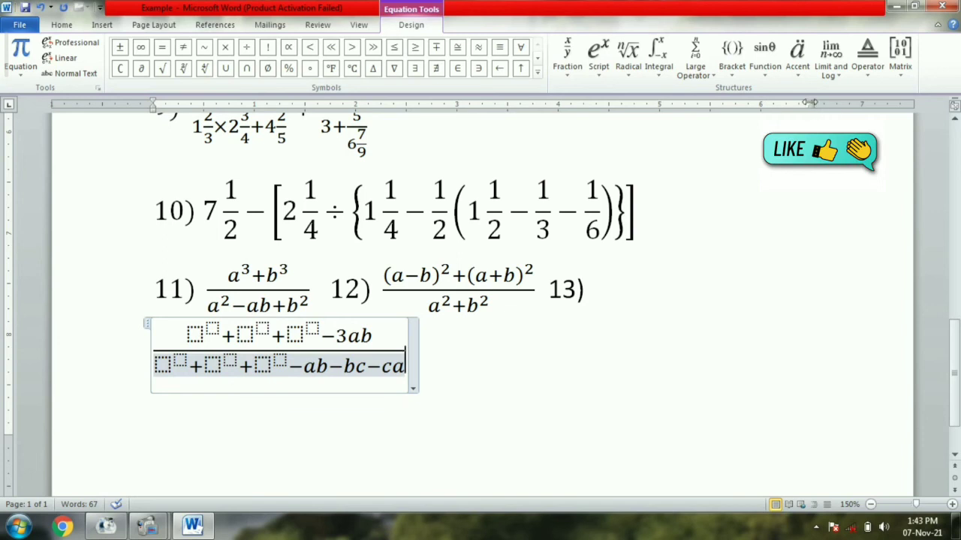
Step: Widen the right indent so fraction 13 fits, then fill the numerator as a³ + b³ + c³
drag(809, 103, 845, 103)
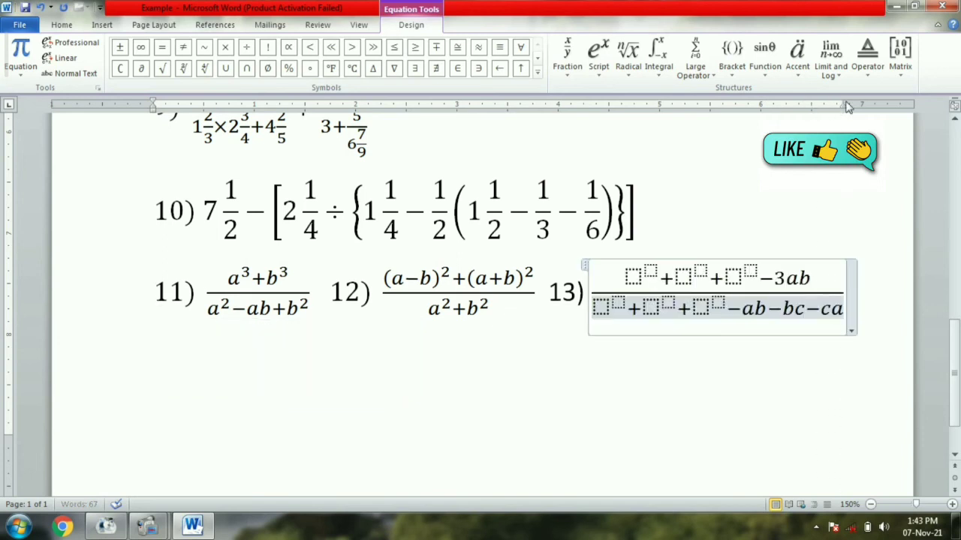
click(635, 277)
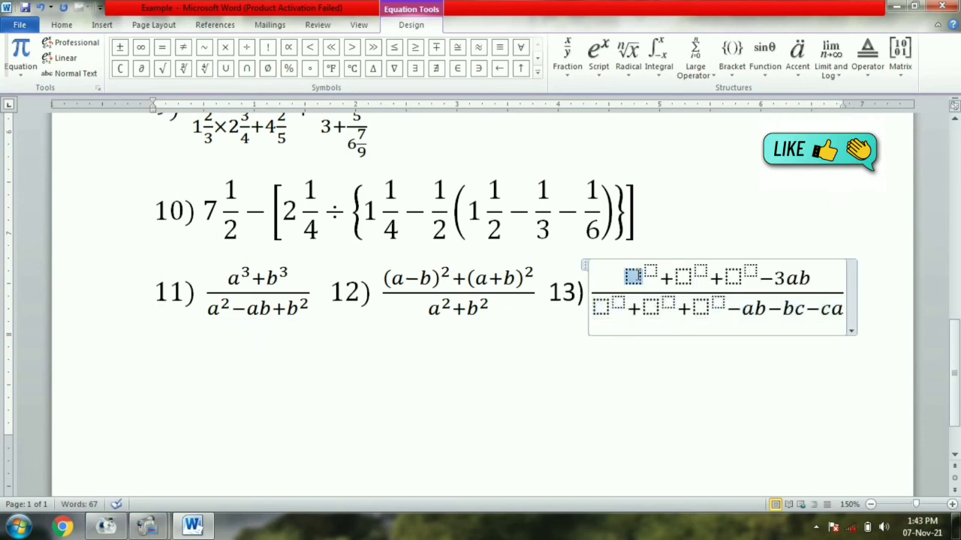
text(a)
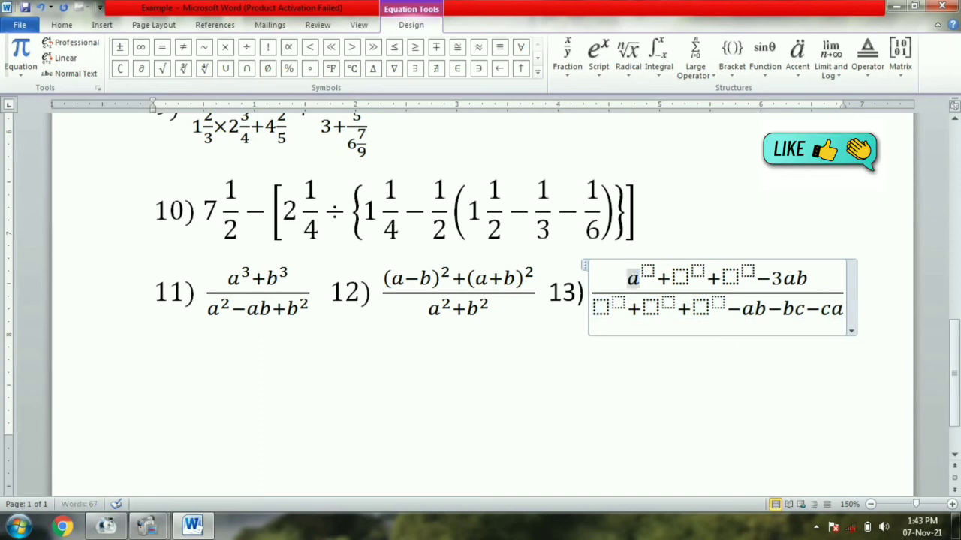
click(646, 271)
text(3)
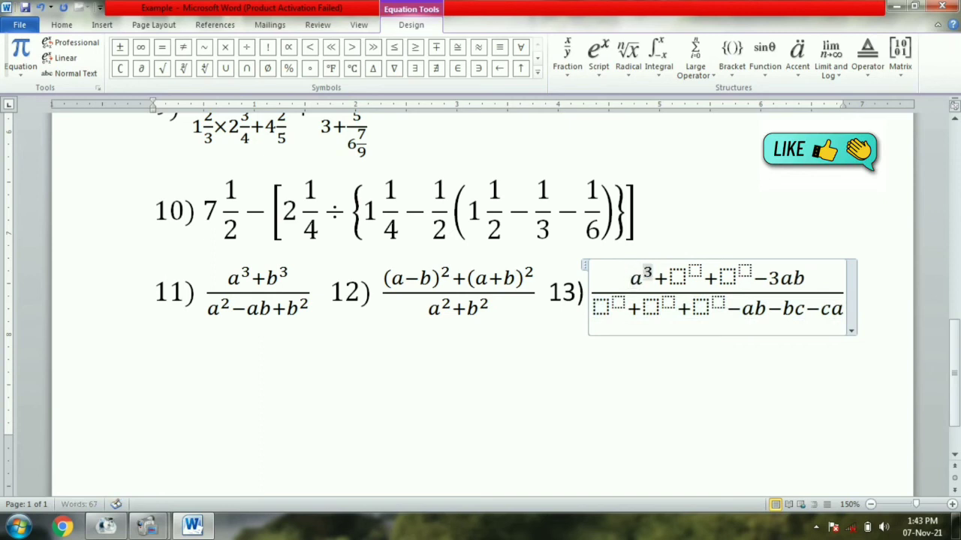
click(677, 278)
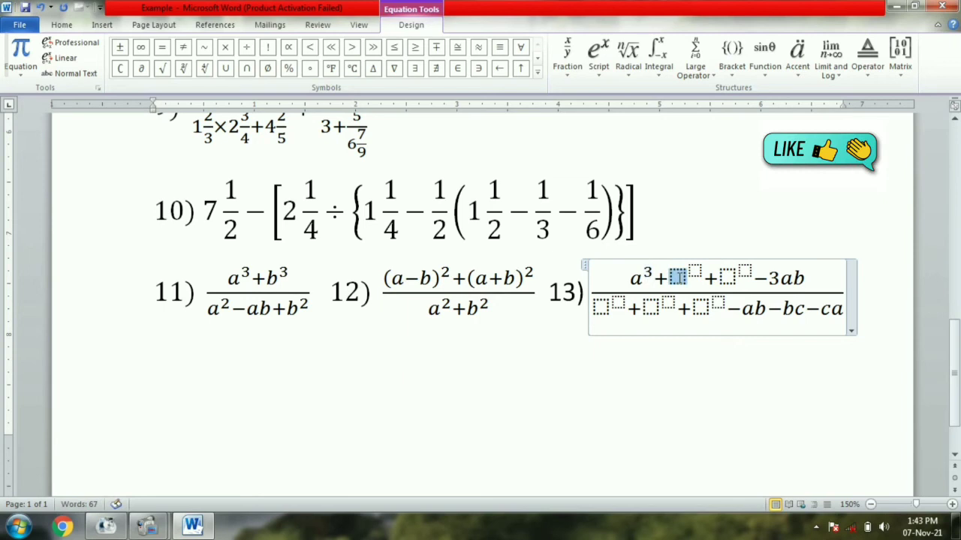
text(b)
click(691, 270)
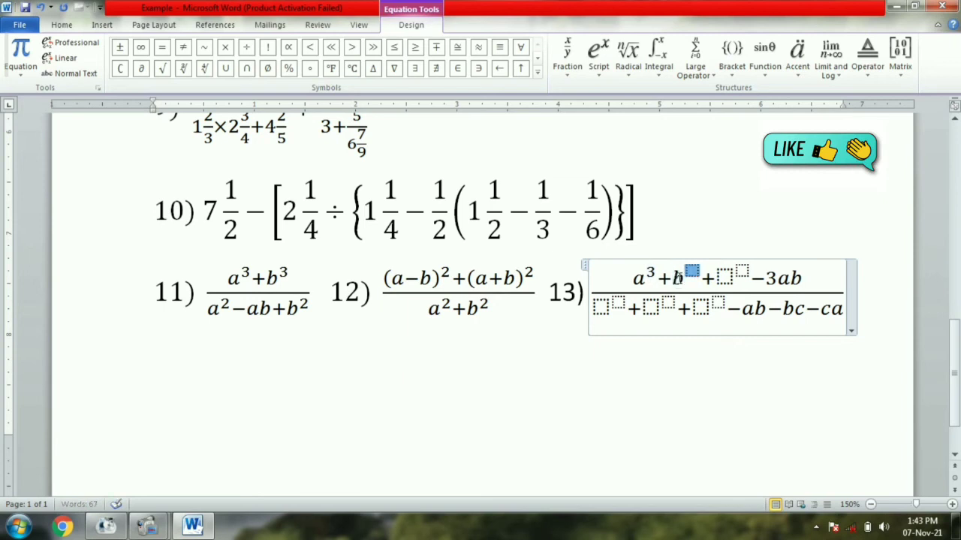
text(3)
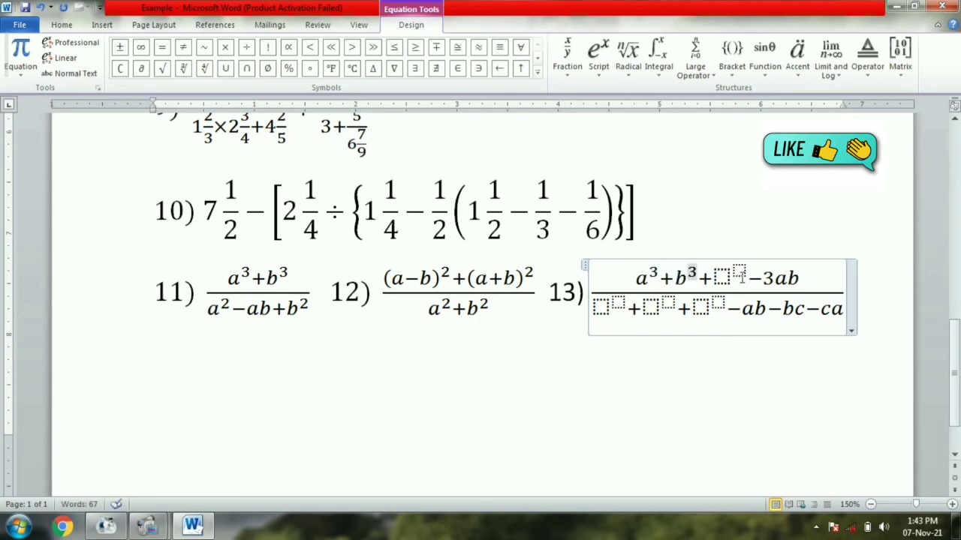
click(721, 278)
text(c)
key(Right)
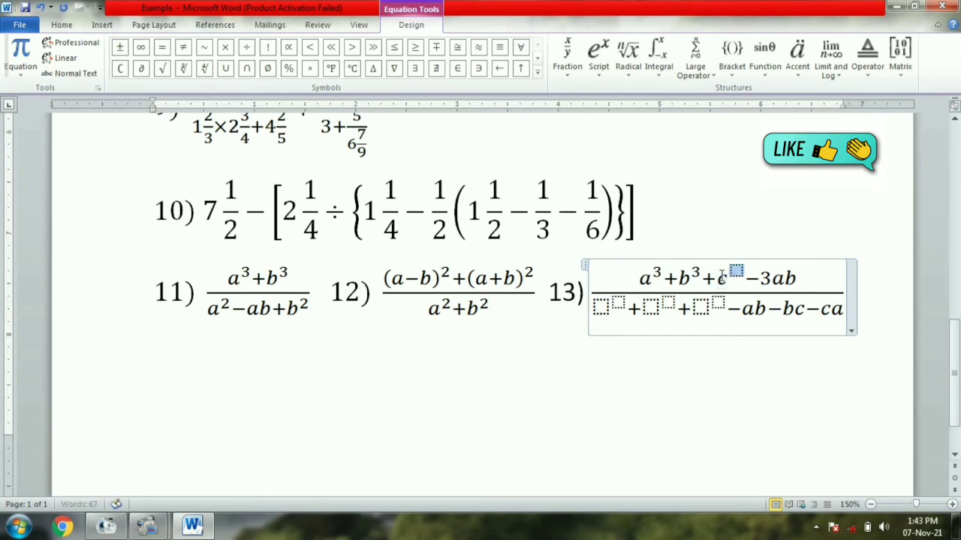
text(3)
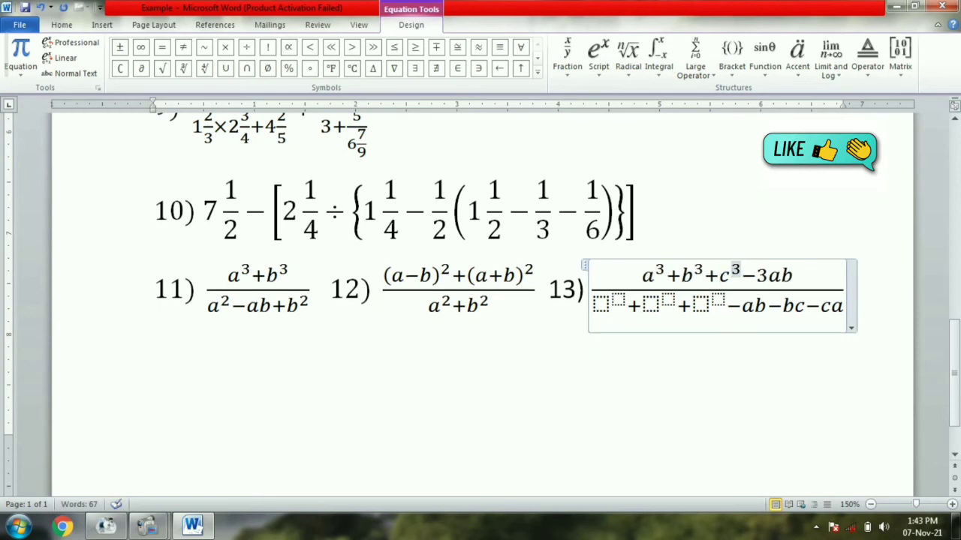
Step: Fill the denominator's powers as a² + b² + c²
click(599, 306)
text(a)
key(Right)
text(2)
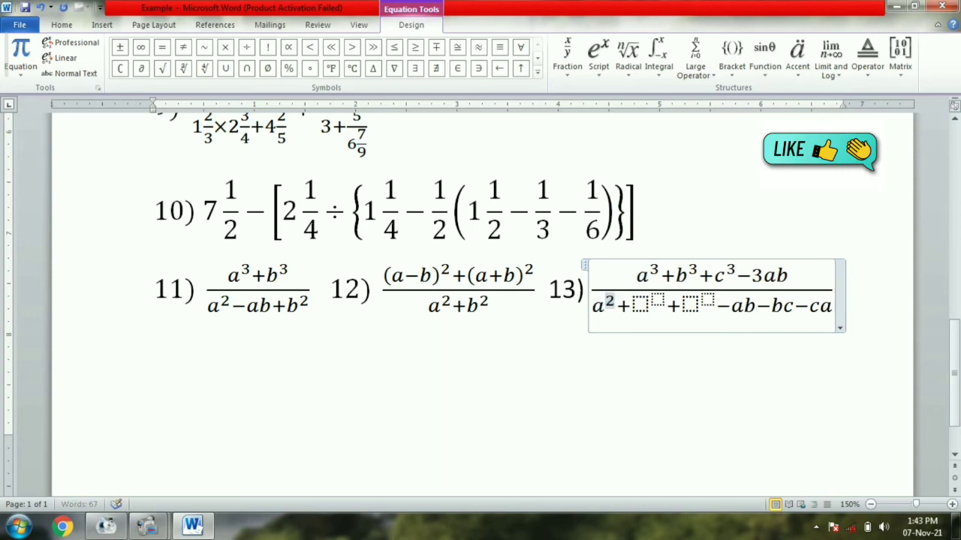
key(Right)
key(Right)
text(b)
key(Right)
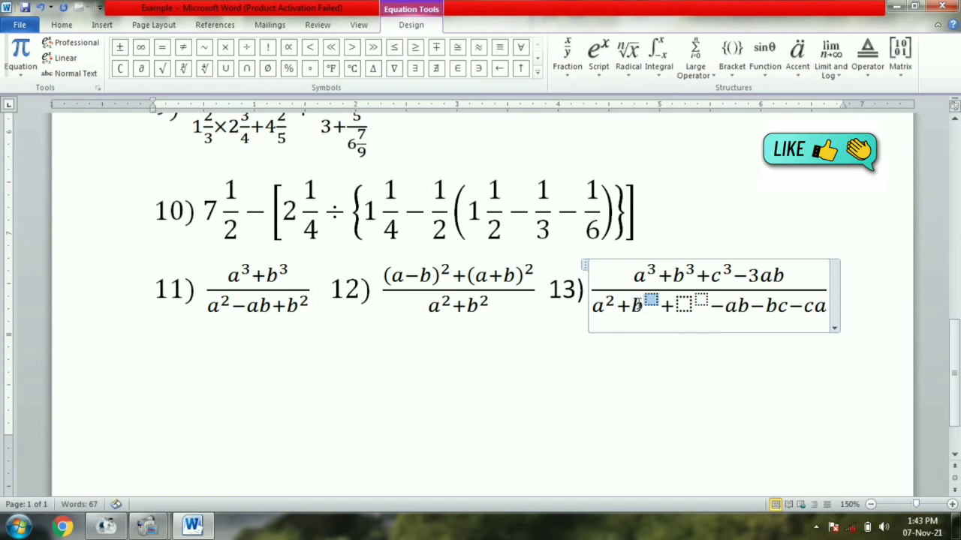
text(2)
key(Right)
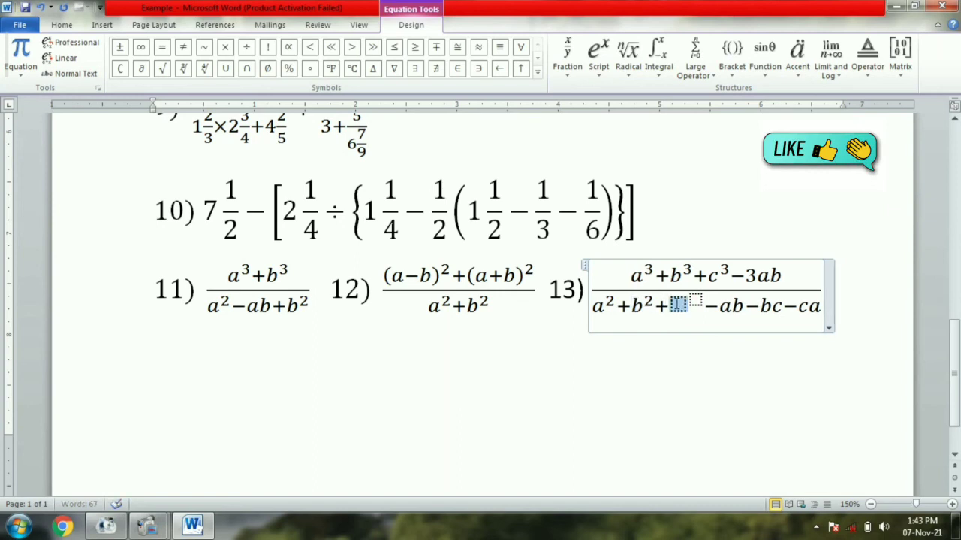
text(c)
key(Right)
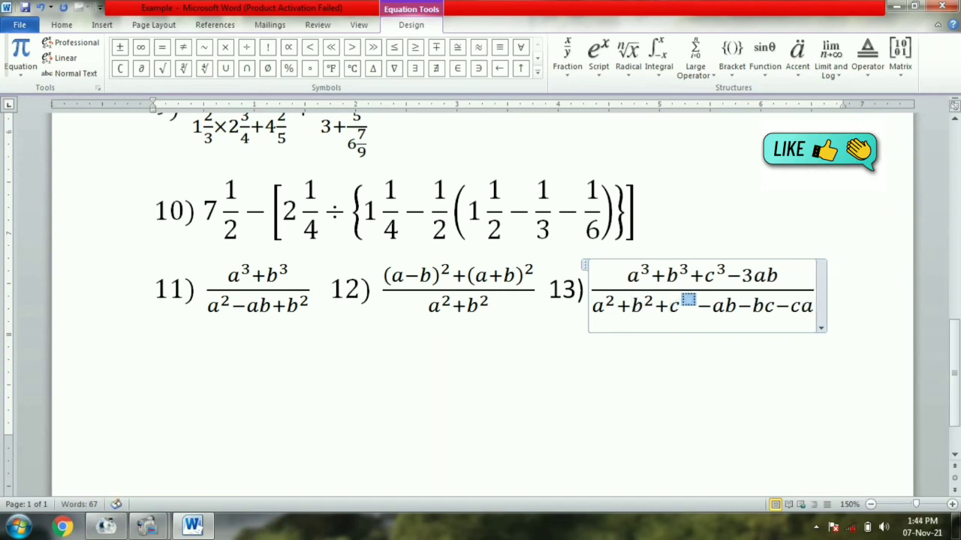
text(2)
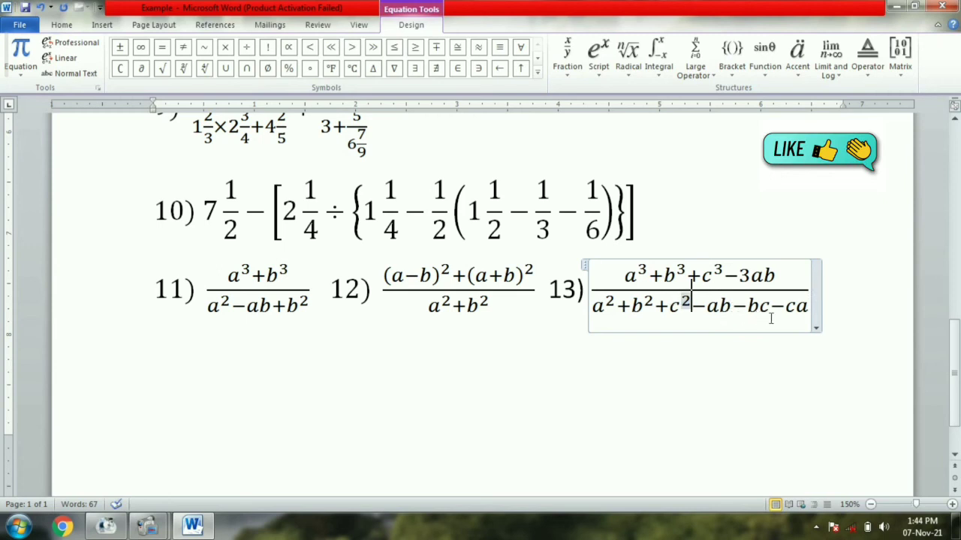
Step: Leave equation 13, start a new line, and insert an equation labelled 14)
click(838, 290)
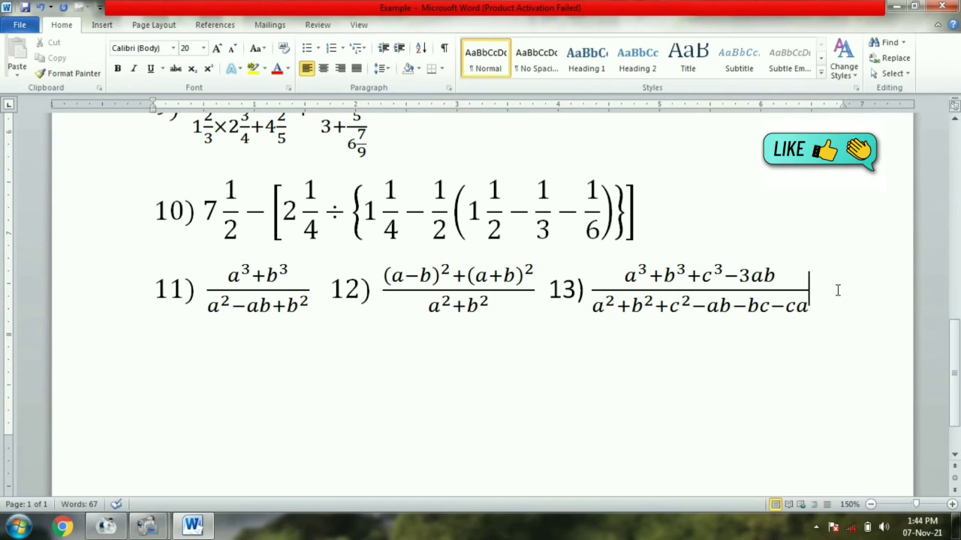
key(Return)
key(alt+equal)
text(1)
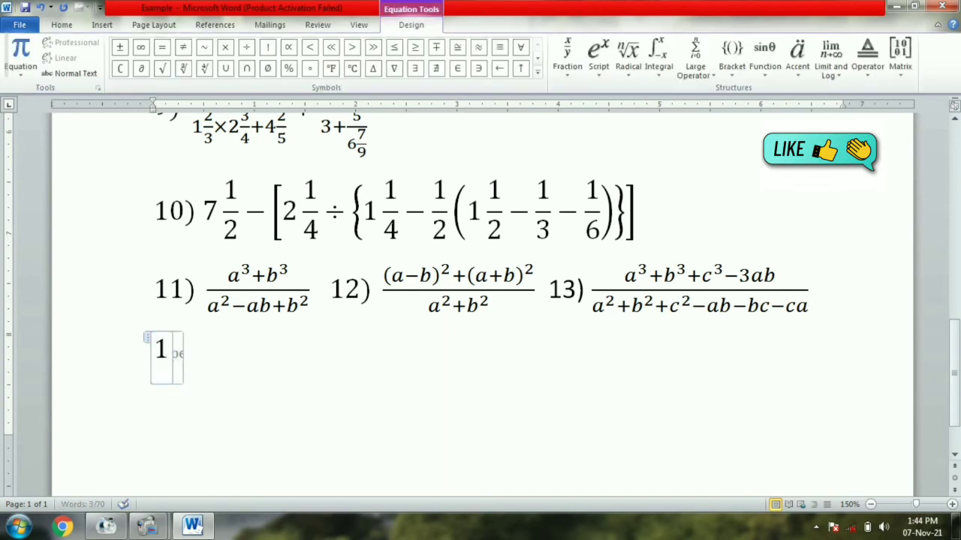
text(4))
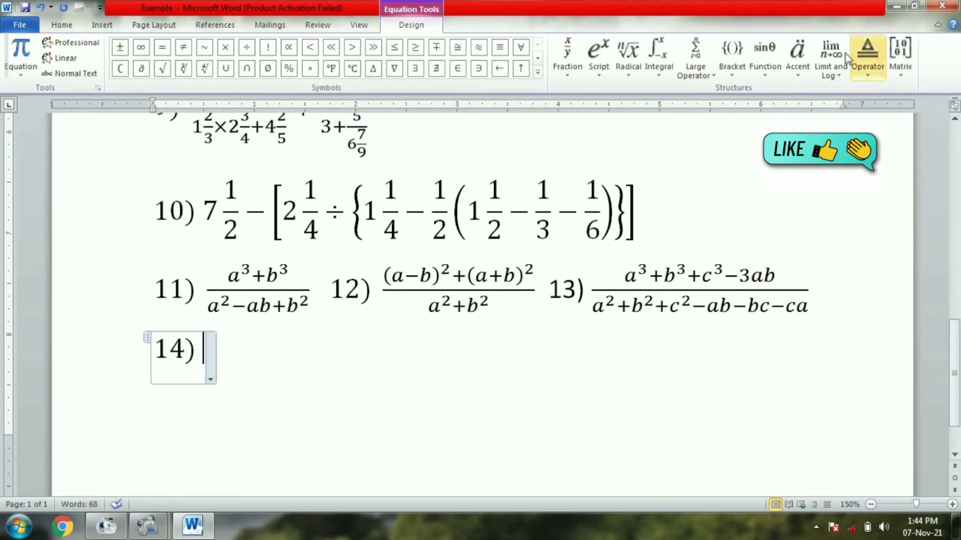
Step: Insert a stacked fraction after 14) and fill its numerator with three dot-separated superscript slots
click(567, 54)
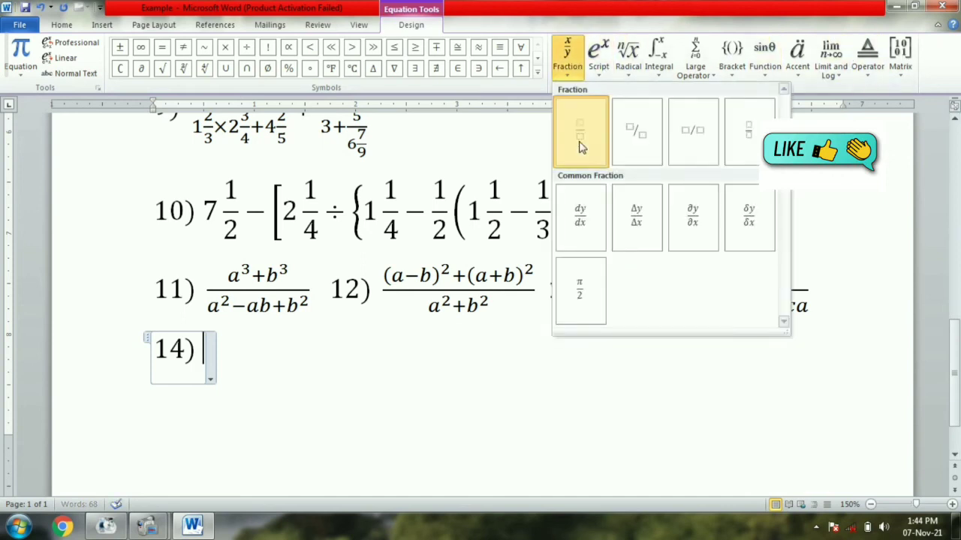
click(578, 139)
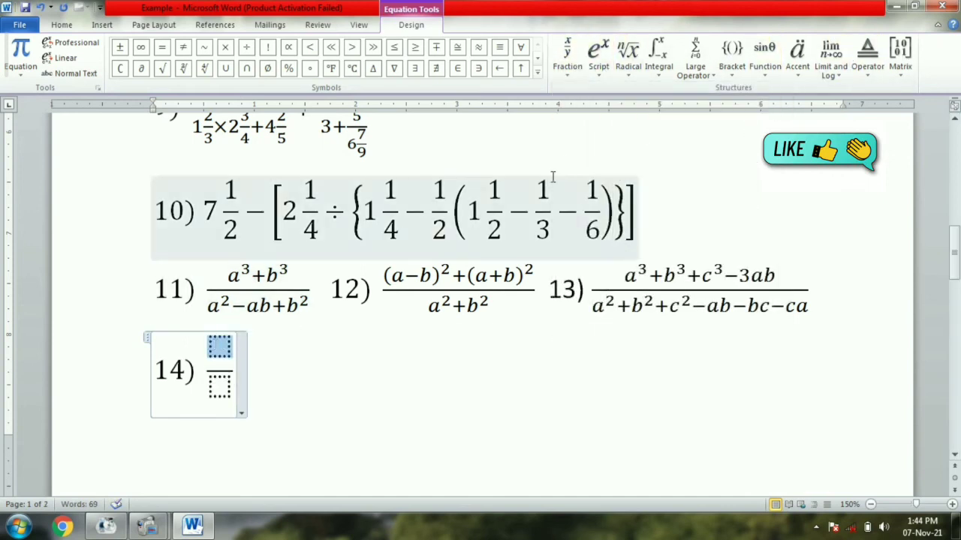
click(598, 55)
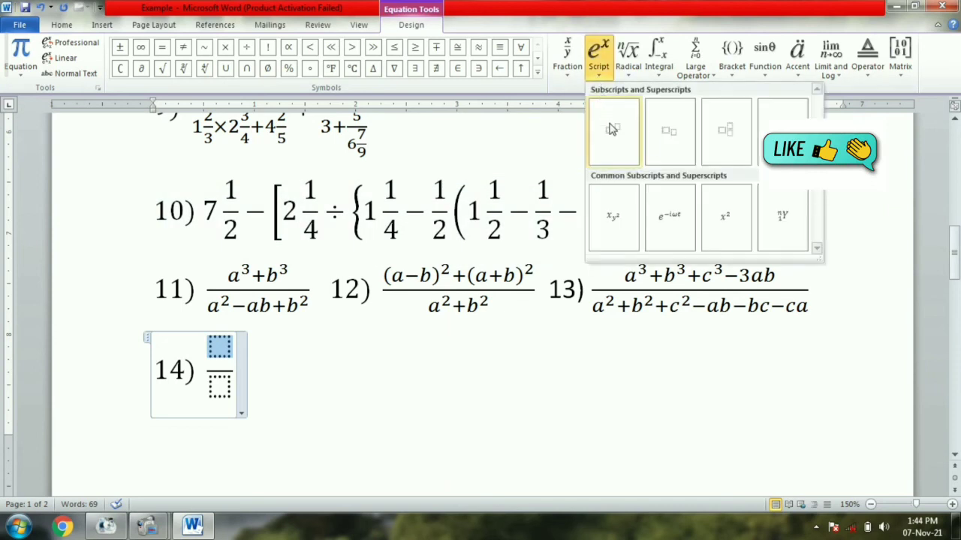
click(612, 129)
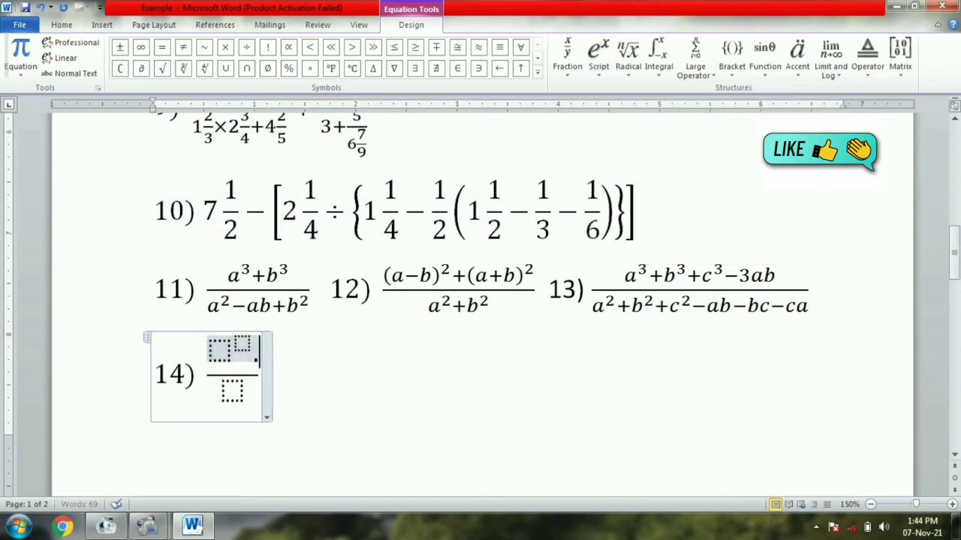
click(598, 54)
click(606, 130)
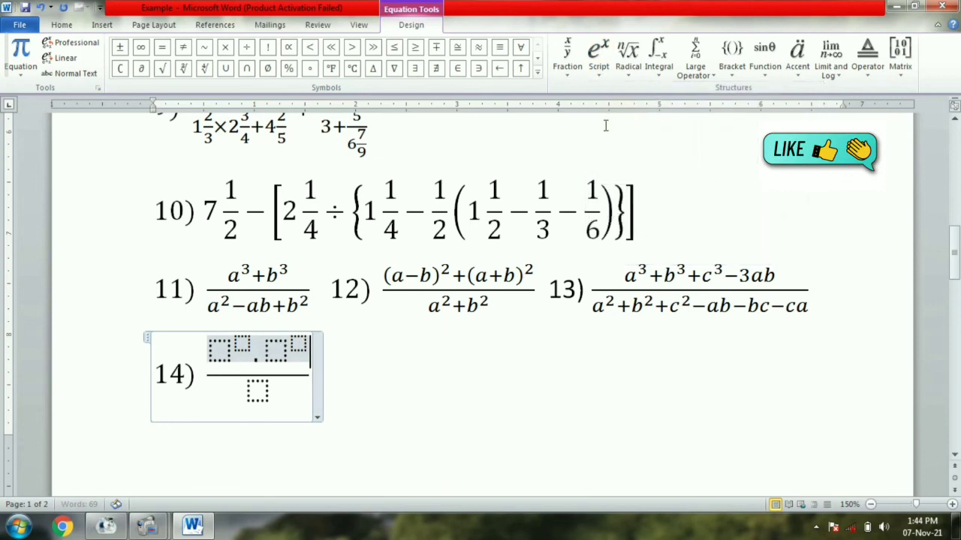
text(.)
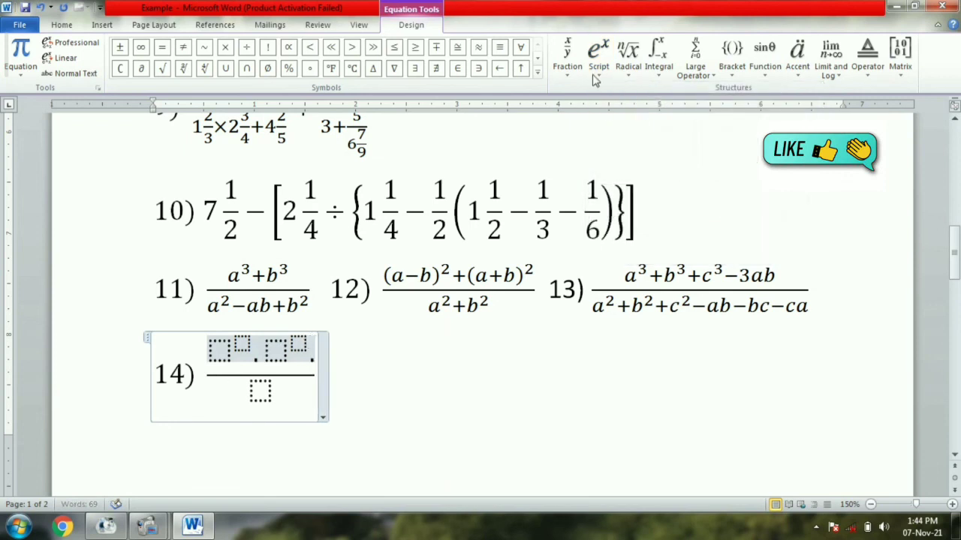
click(598, 54)
click(610, 129)
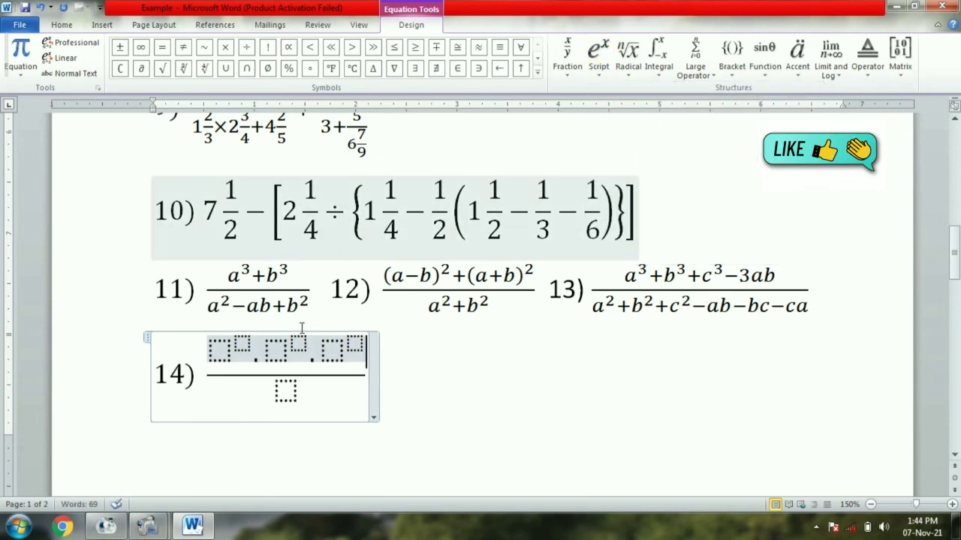
Step: Put two superscript base-with-exponent slots in the fraction's denominator
click(283, 389)
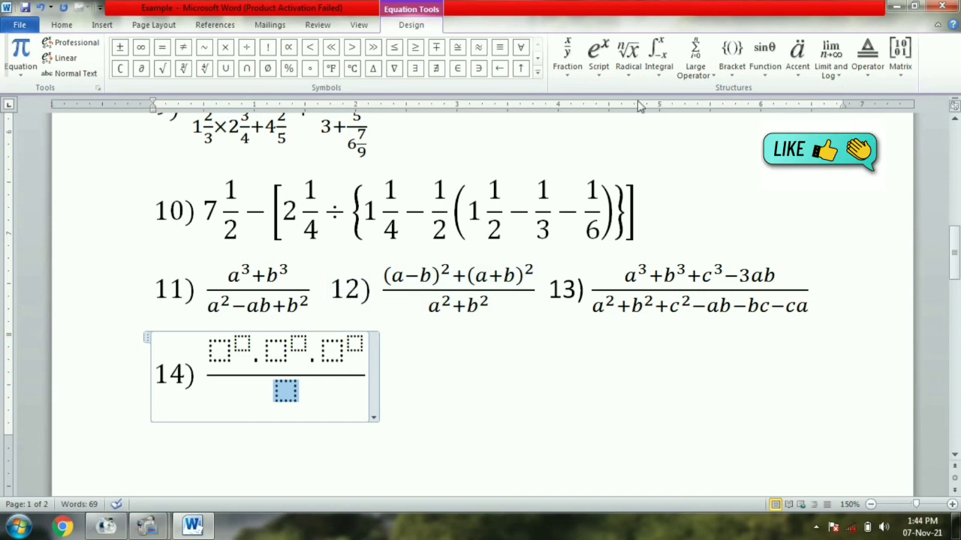
click(600, 79)
click(612, 130)
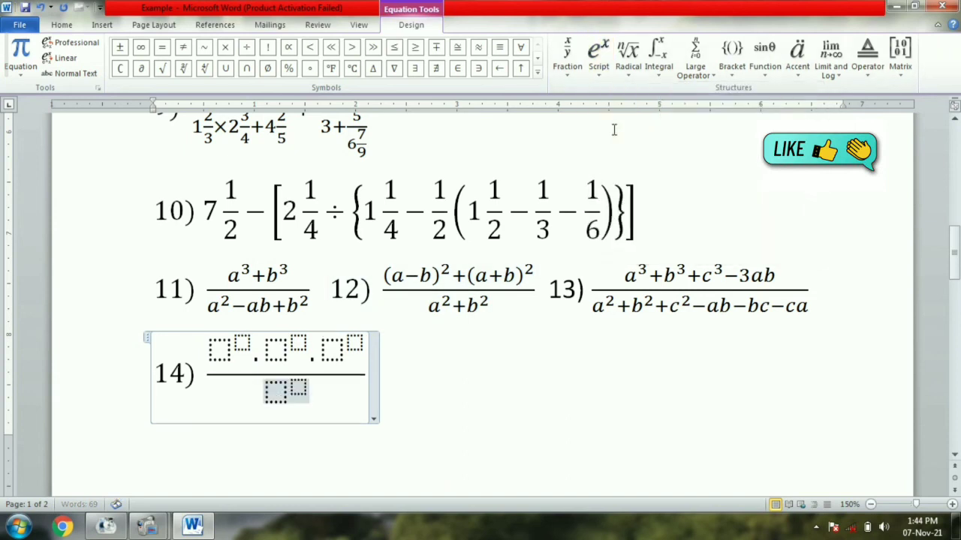
click(599, 60)
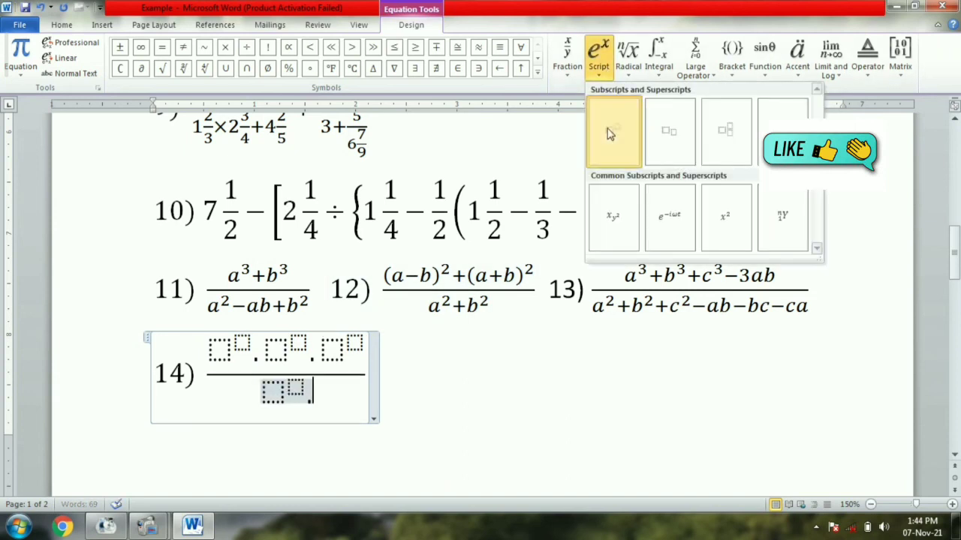
click(609, 134)
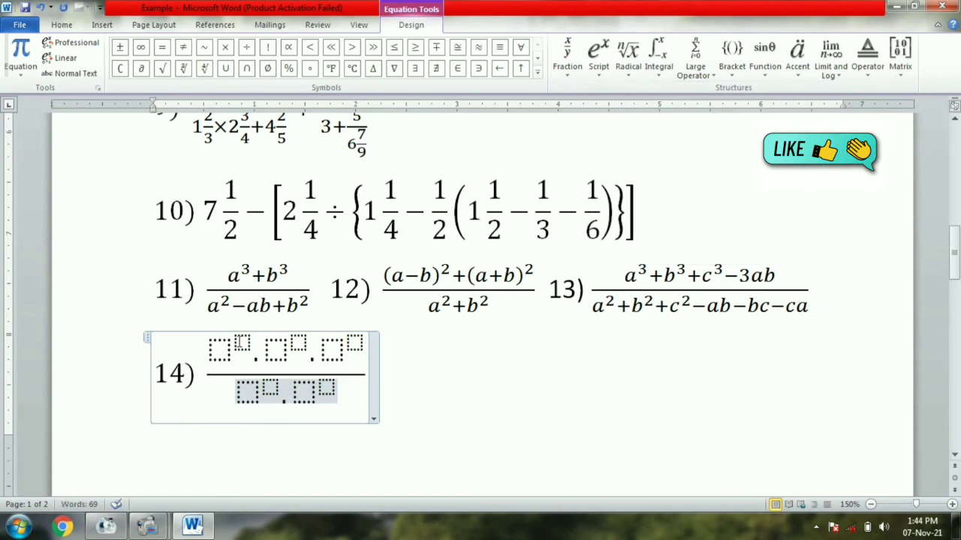